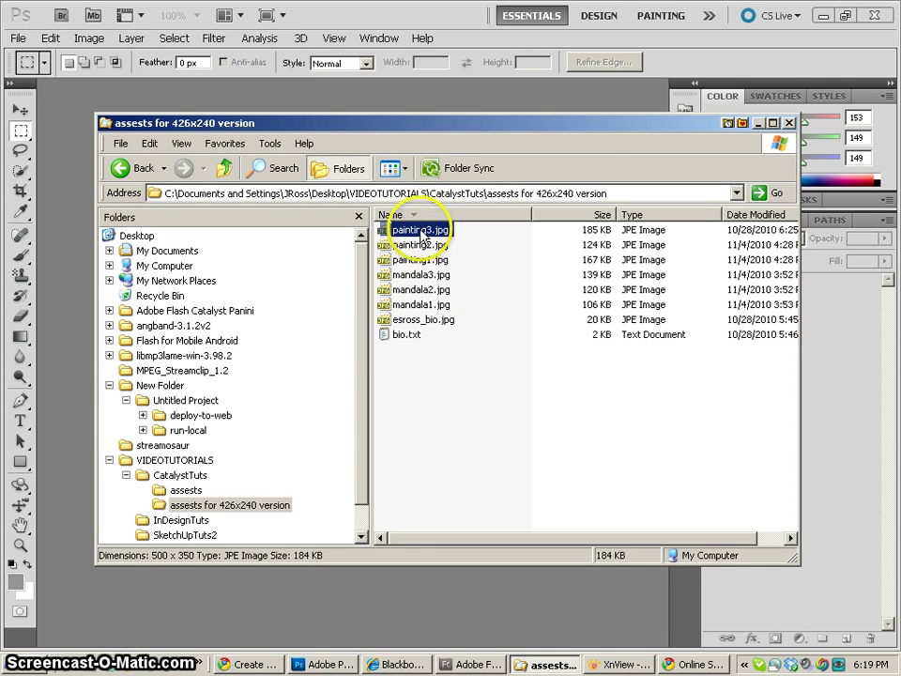
Open painting3.jpg in XnView and return to the folder's thumbnail browser
{"action": "mouse_move", "coordinate": [426, 299]}
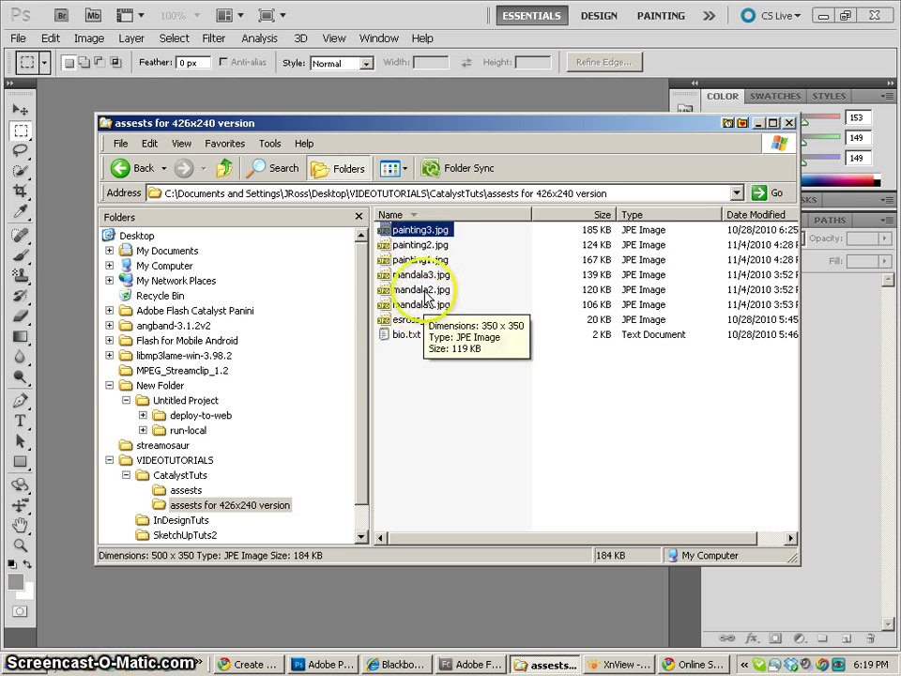
{"action": "double_click", "coordinate": [413, 231]}
{"action": "double_click", "coordinate": [487, 354]}
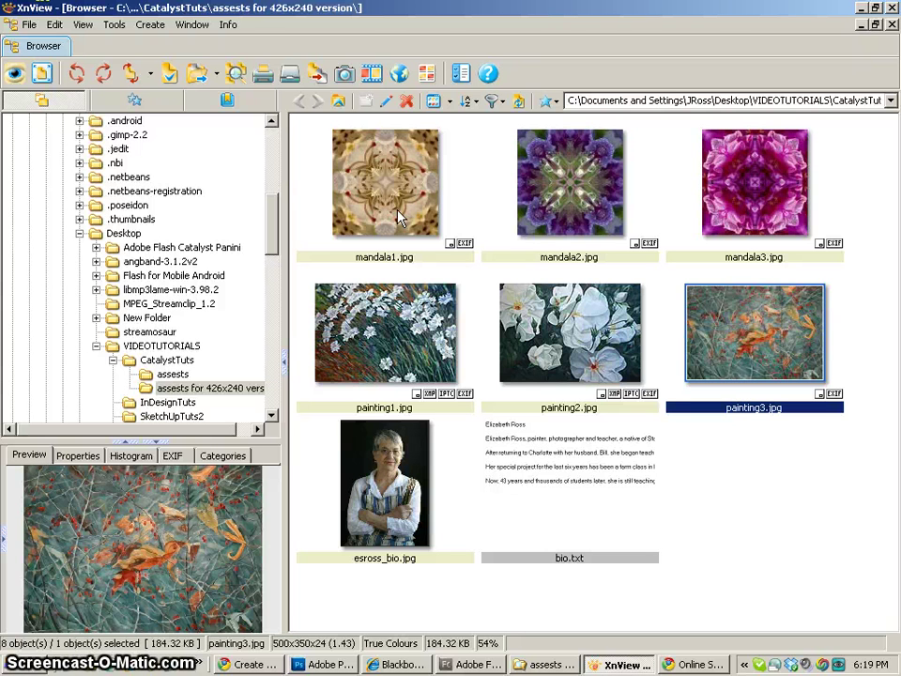
Preview the painting thumbnails, the bio photo and bio.txt in XnView's browser
{"action": "left_click", "coordinate": [393, 314]}
{"action": "left_click", "coordinate": [563, 330]}
{"action": "left_click", "coordinate": [780, 331]}
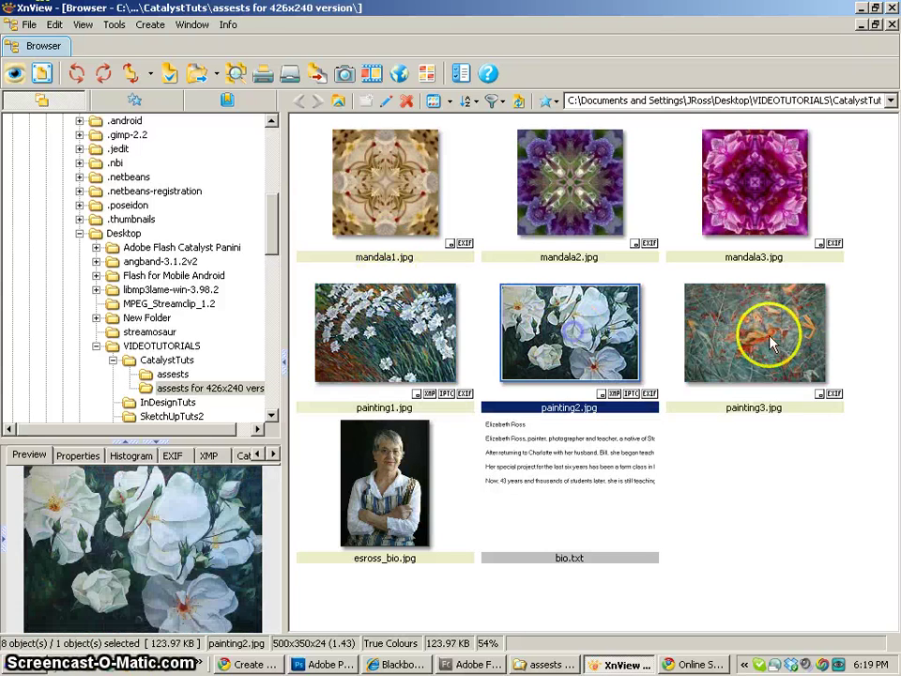
{"action": "left_click", "coordinate": [396, 327]}
{"action": "left_click", "coordinate": [521, 323]}
{"action": "left_click", "coordinate": [760, 340]}
{"action": "left_click", "coordinate": [385, 479]}
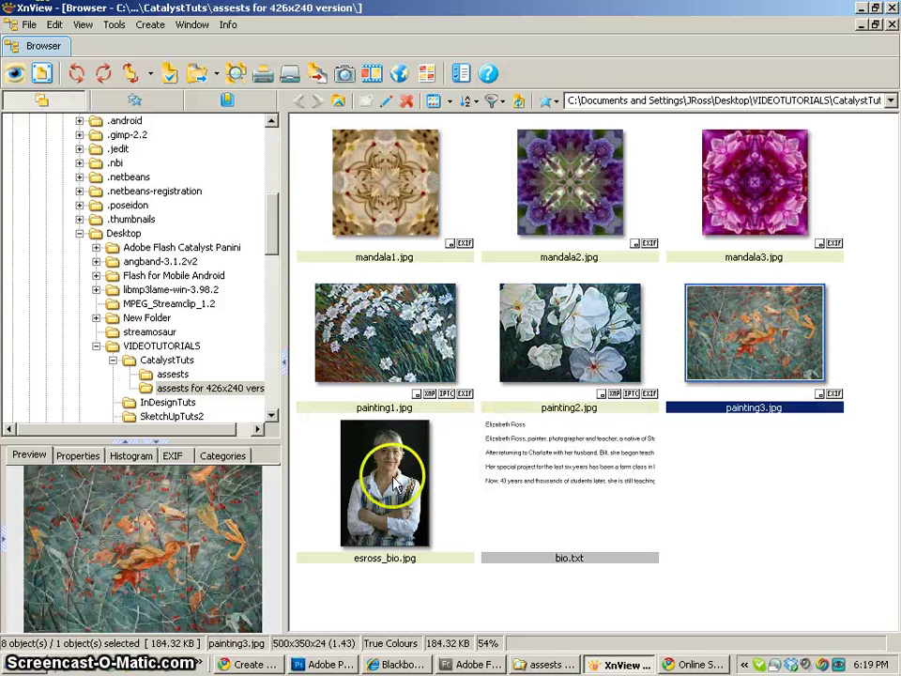
{"action": "left_click", "coordinate": [510, 467]}
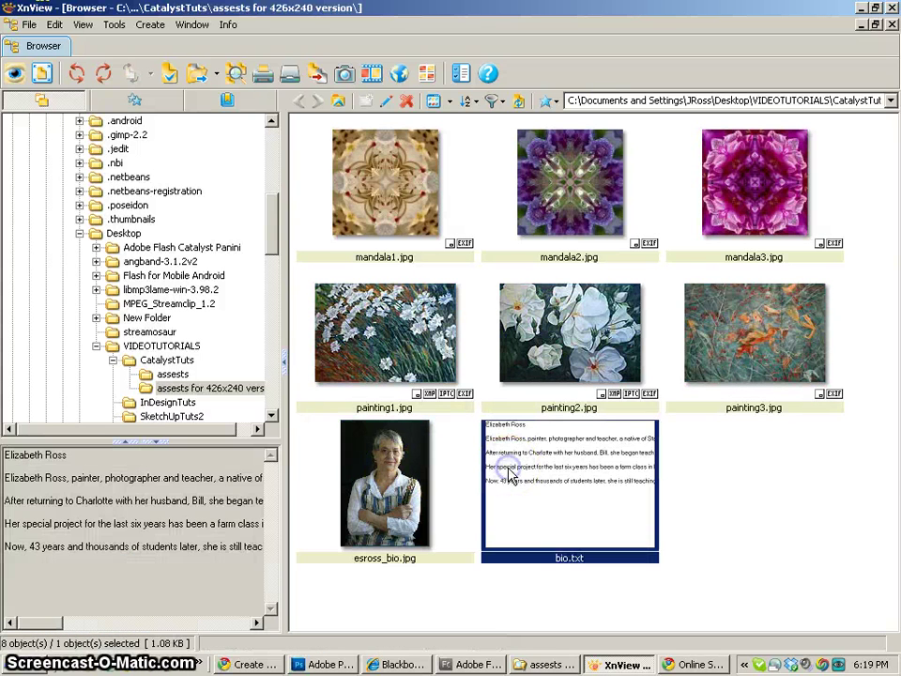
{"action": "left_click", "coordinate": [383, 338]}
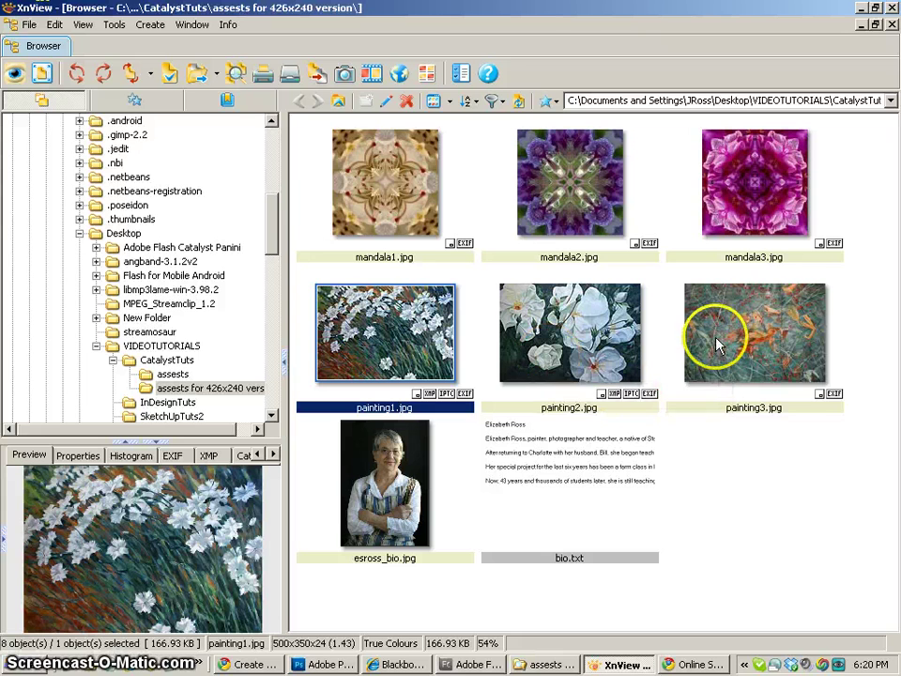
View painting1 to painting3 at full size (500x350), then minimize XnView
{"action": "double_click", "coordinate": [363, 324]}
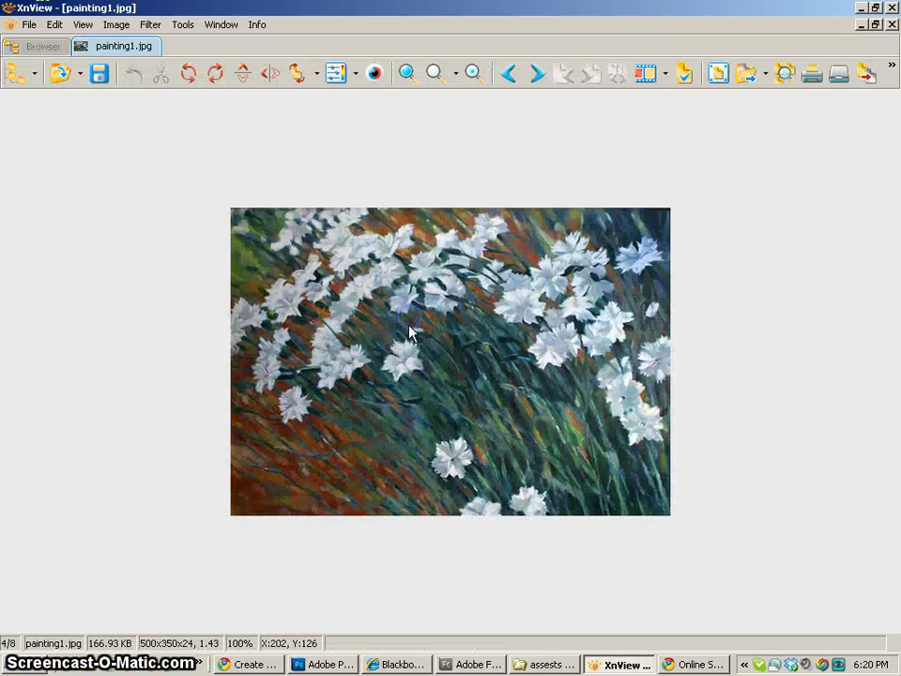
{"action": "left_click", "coordinate": [502, 392]}
{"action": "left_click", "coordinate": [502, 392]}
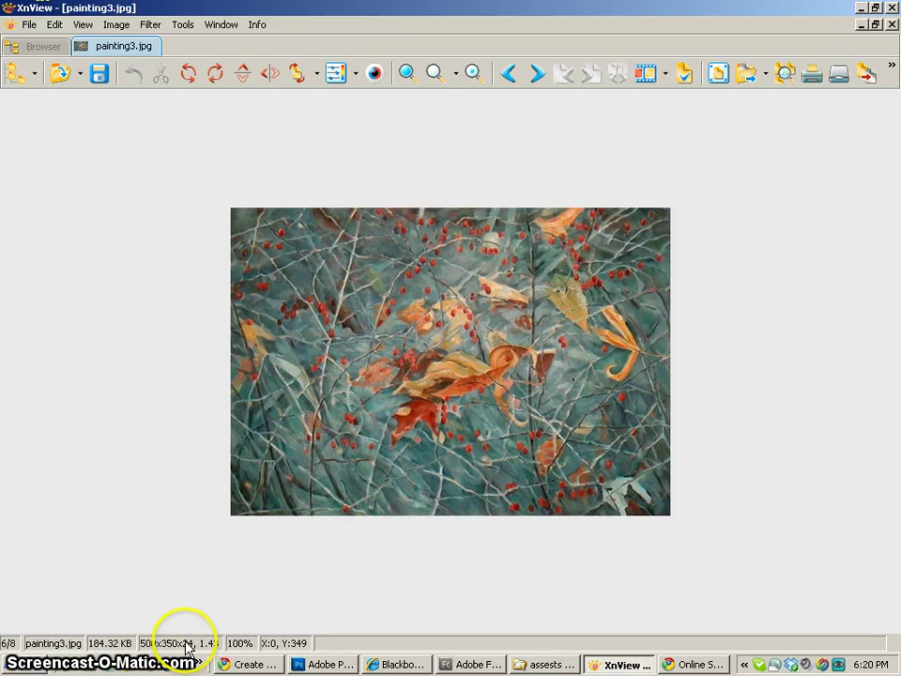
{"action": "scroll", "coordinate": [424, 319], "scroll_direction": "up", "scroll_amount": 2}
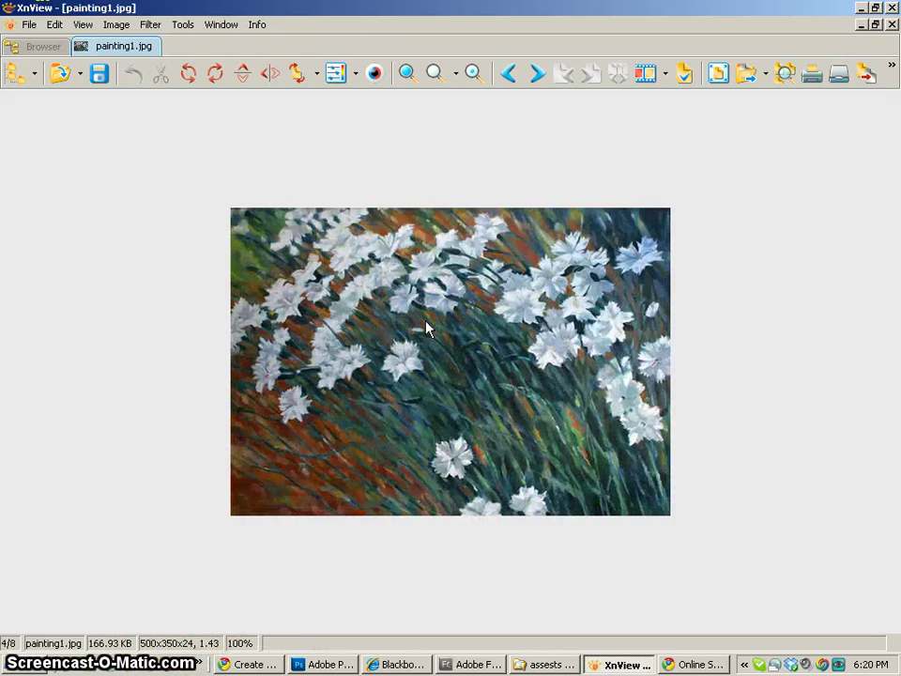
{"action": "scroll", "coordinate": [427, 328], "scroll_direction": "down", "scroll_amount": 1}
{"action": "scroll", "coordinate": [427, 329], "scroll_direction": "up", "scroll_amount": 1}
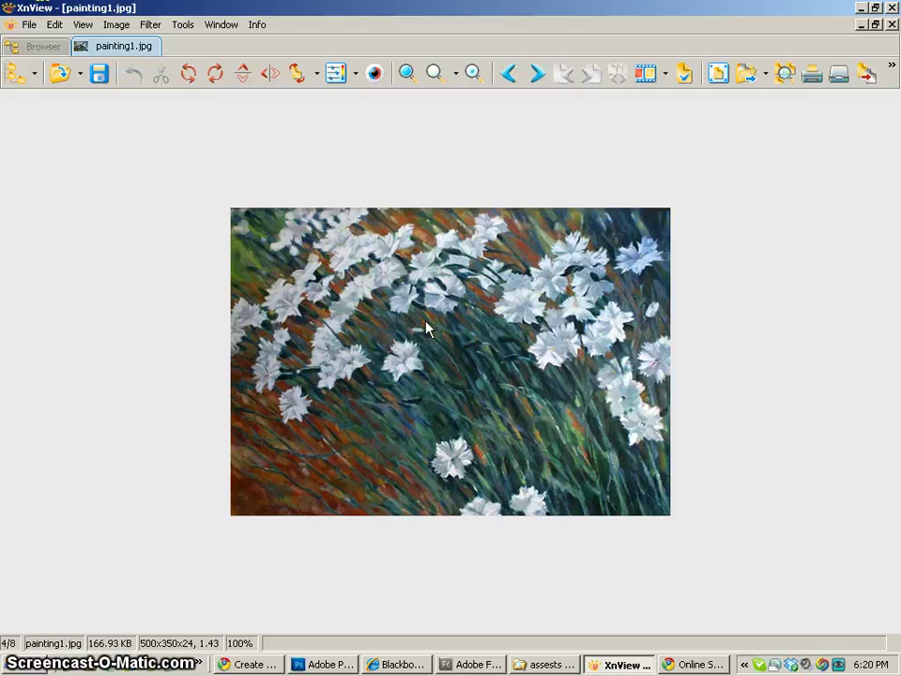
{"action": "scroll", "coordinate": [427, 329], "scroll_direction": "up", "scroll_amount": 2}
{"action": "scroll", "coordinate": [427, 329], "scroll_direction": "down", "scroll_amount": 2}
{"action": "scroll", "coordinate": [427, 328], "scroll_direction": "up", "scroll_amount": 1}
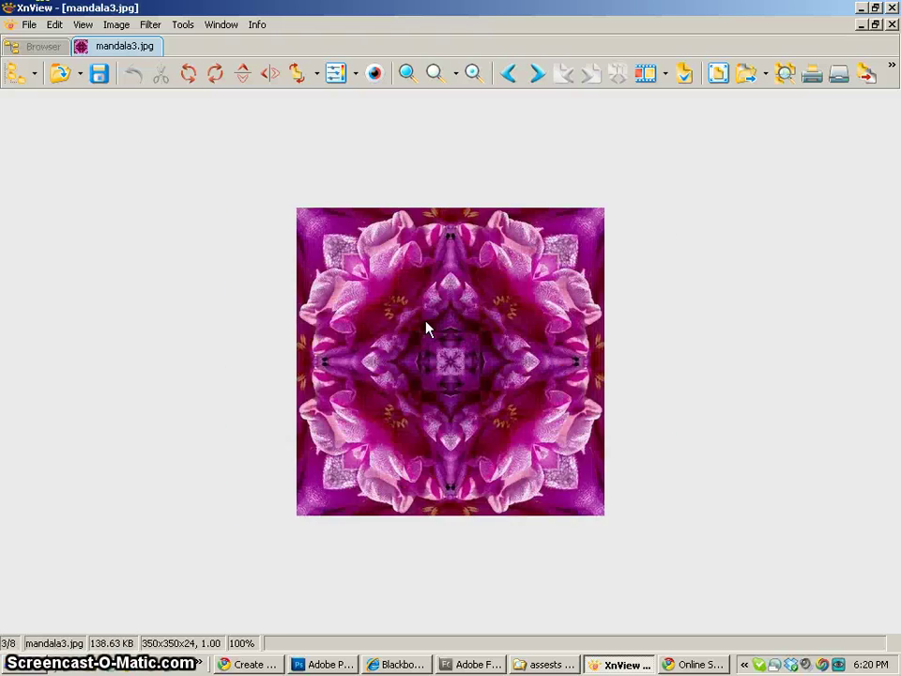
{"action": "scroll", "coordinate": [427, 329], "scroll_direction": "up", "scroll_amount": 1}
{"action": "scroll", "coordinate": [427, 328], "scroll_direction": "down", "scroll_amount": 4}
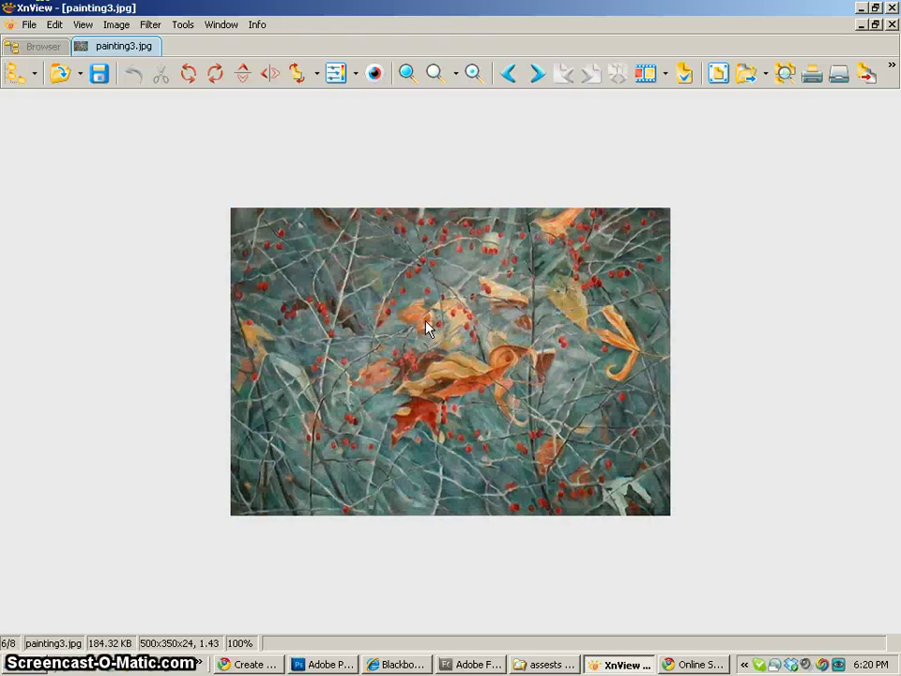
{"action": "scroll", "coordinate": [427, 328], "scroll_direction": "down", "scroll_amount": 1}
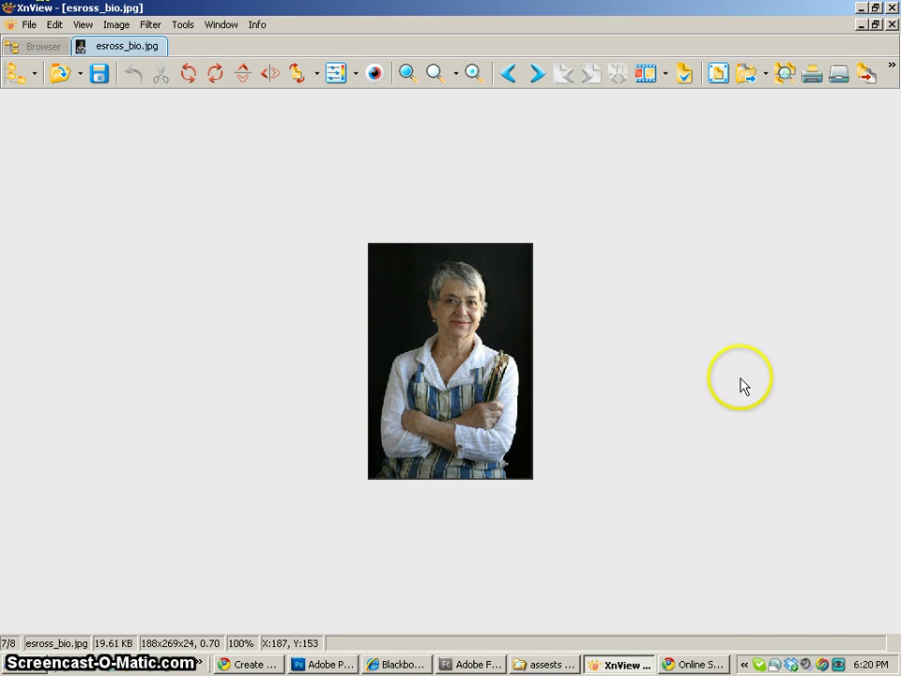
{"action": "left_click", "coordinate": [860, 7]}
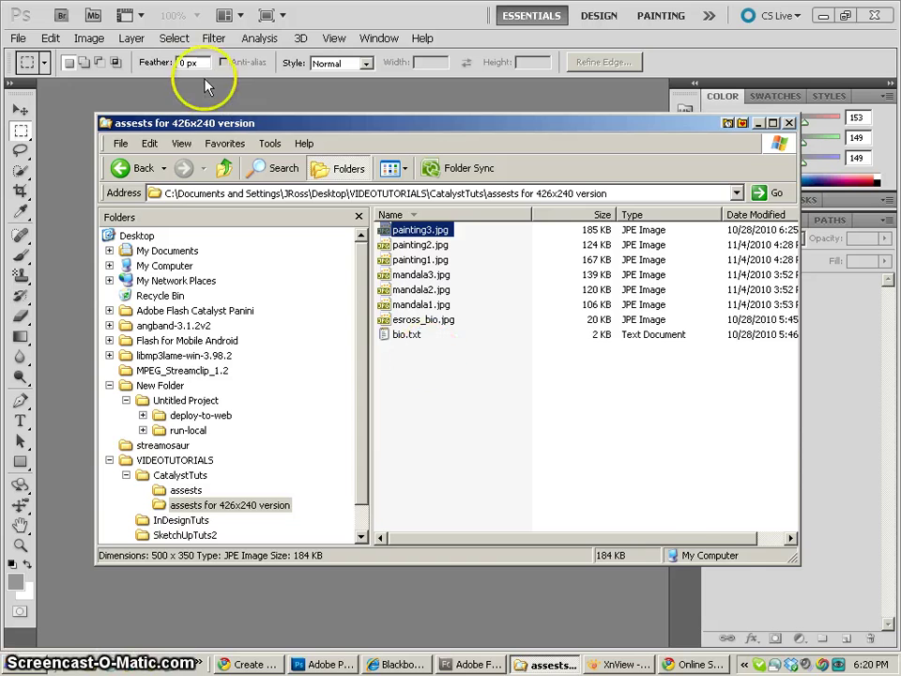
Create a new 700 × 400 pixel, 72 pixels/inch document with a white background
{"action": "left_click", "coordinate": [200, 92]}
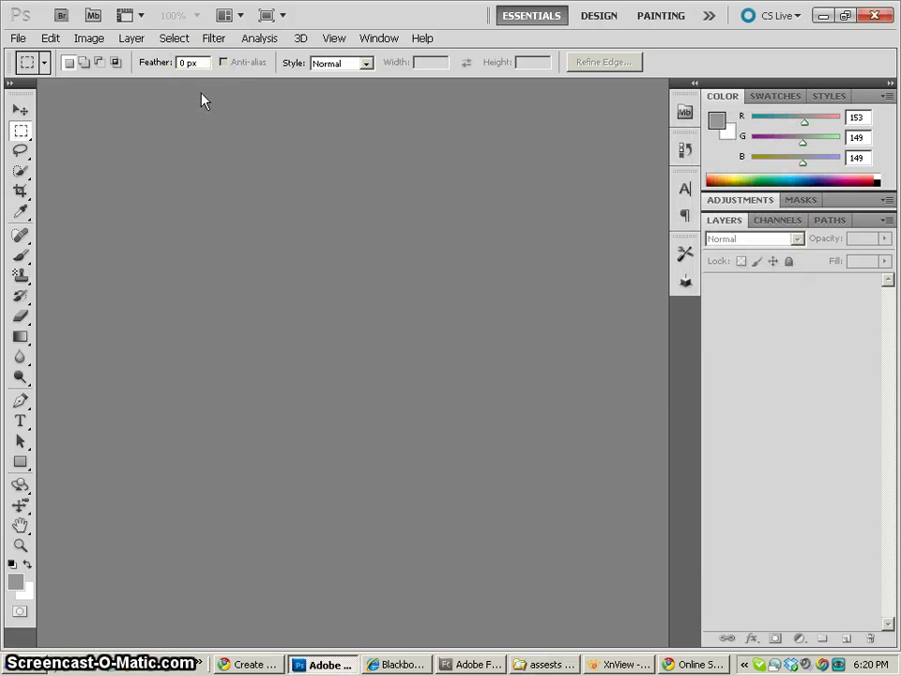
{"action": "key", "text": "ctrl+n"}
{"action": "double_click", "coordinate": [382, 234]}
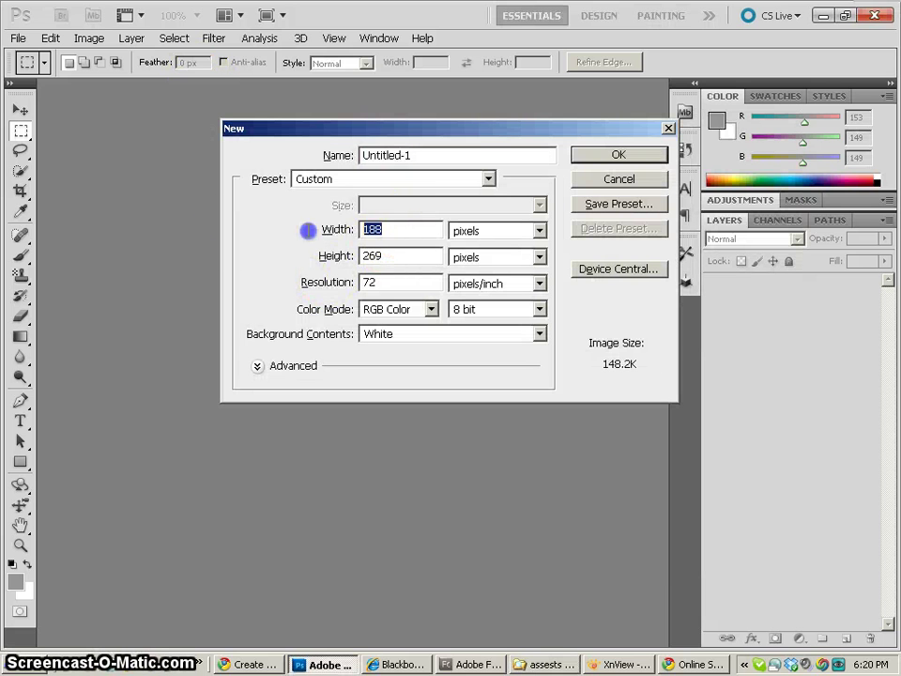
{"action": "type", "text": "700"}
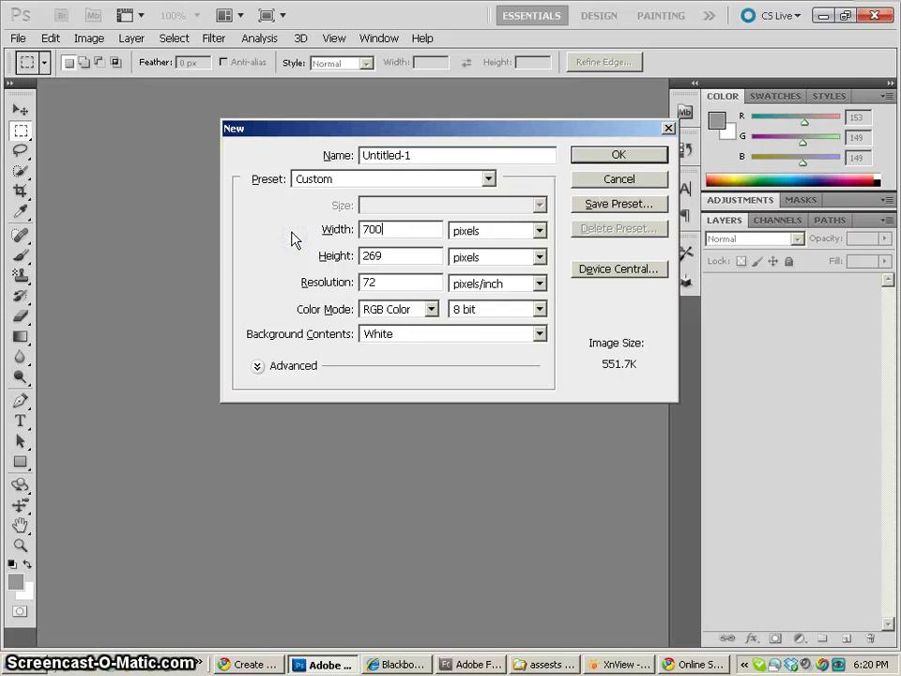
{"action": "double_click", "coordinate": [396, 256]}
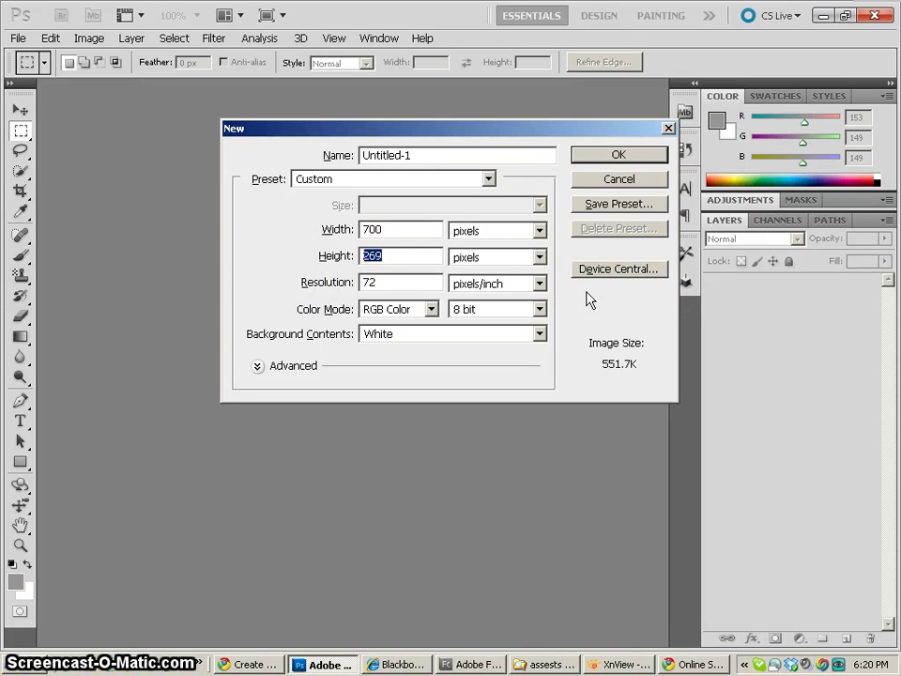
{"action": "type", "text": "4"}
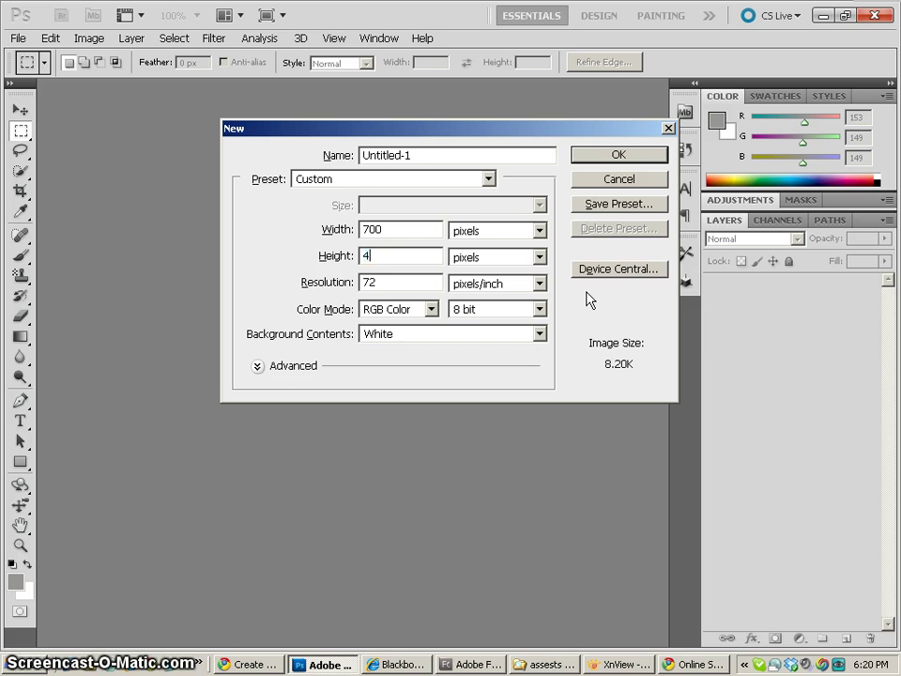
{"action": "type", "text": "00"}
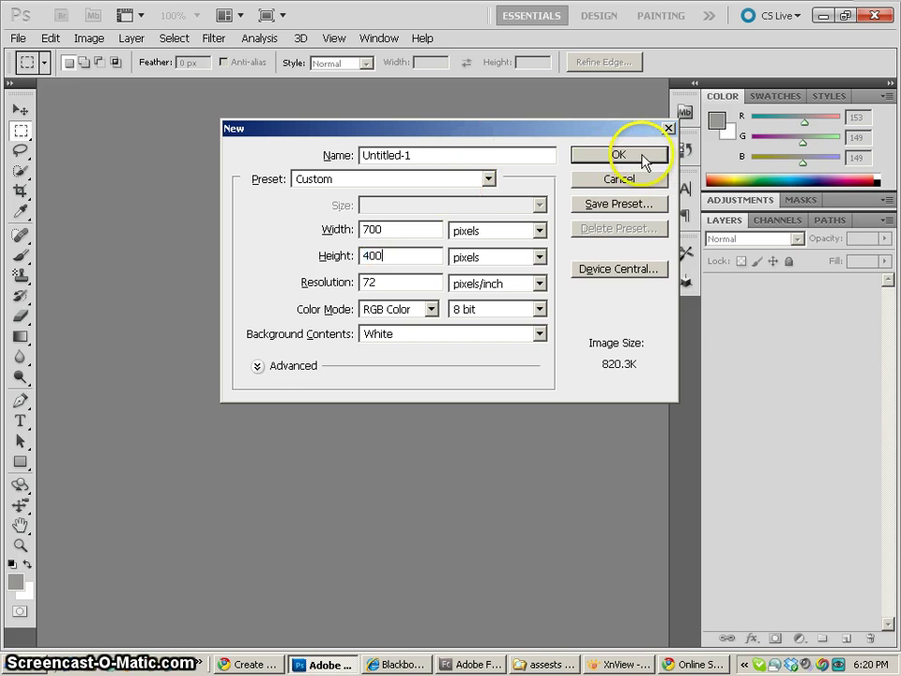
{"action": "left_click", "coordinate": [643, 158]}
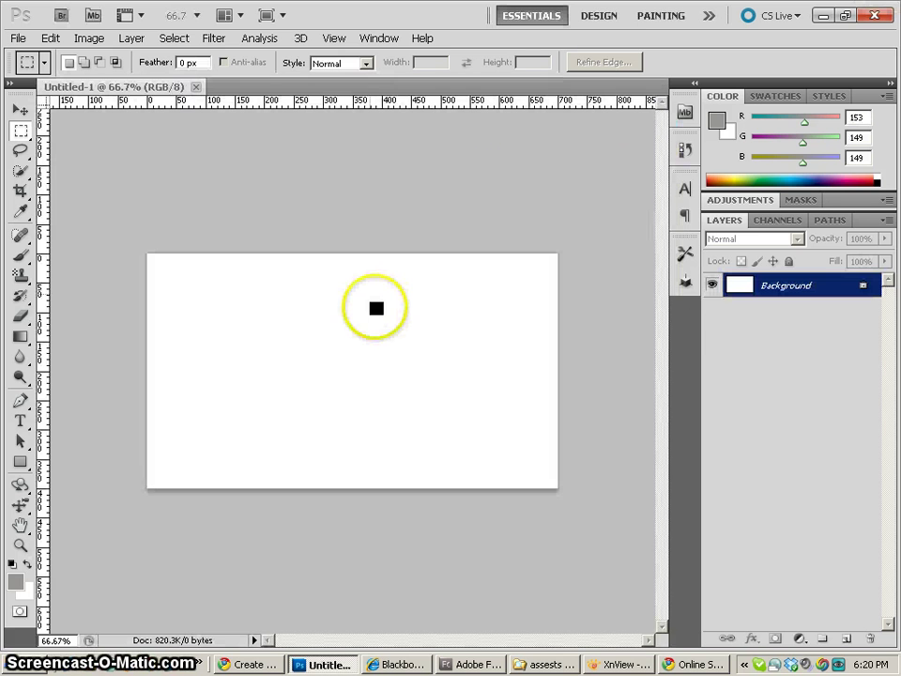
In XnView, select the painting1, painting2 and painting3 thumbnails together
{"action": "left_click", "coordinate": [640, 666]}
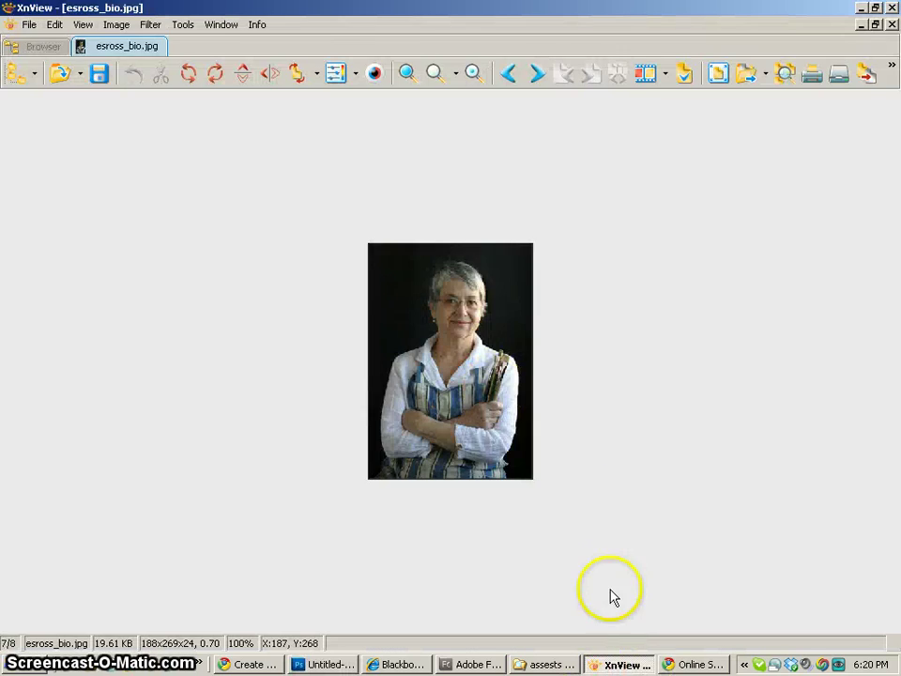
{"action": "double_click", "coordinate": [504, 389]}
{"action": "left_click", "coordinate": [427, 322]}
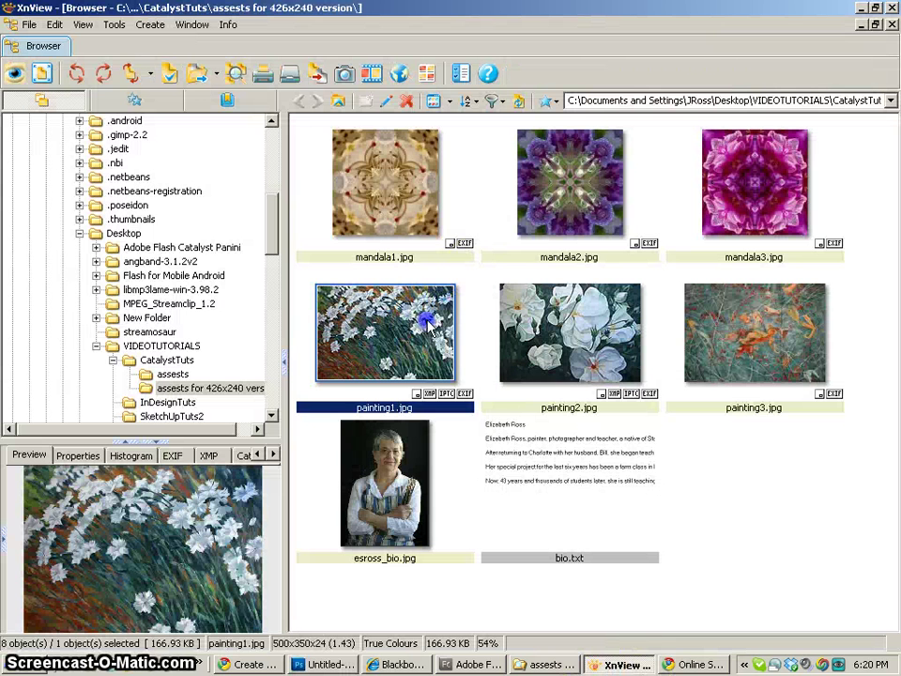
{"action": "left_click", "coordinate": [553, 336], "text": "ctrl"}
{"action": "left_click", "coordinate": [751, 338], "text": "ctrl"}
Drag the three paintings onto the Photoshop canvas and commit each placement
{"action": "mouse_move", "coordinate": [372, 332]}
{"action": "left_mouse_down"}
{"action": "mouse_move", "coordinate": [629, 542]}
{"action": "mouse_move", "coordinate": [456, 645]}
{"action": "left_mouse_up"}
{"action": "left_click_drag", "start_coordinate": [329, 664], "coordinate": [298, 349]}
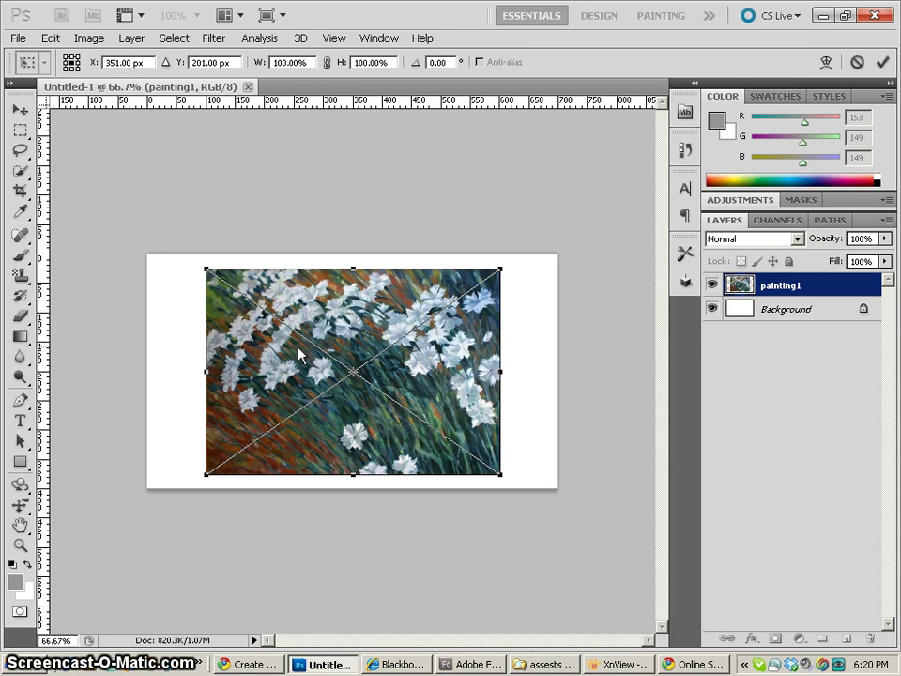
{"action": "key", "text": "Return"}
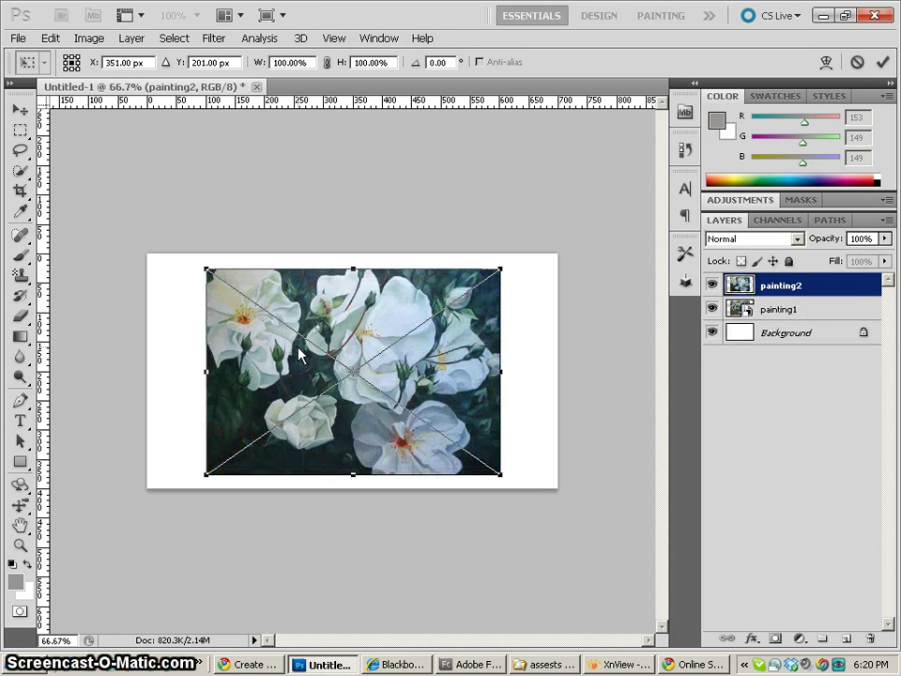
{"action": "key", "text": "Return"}
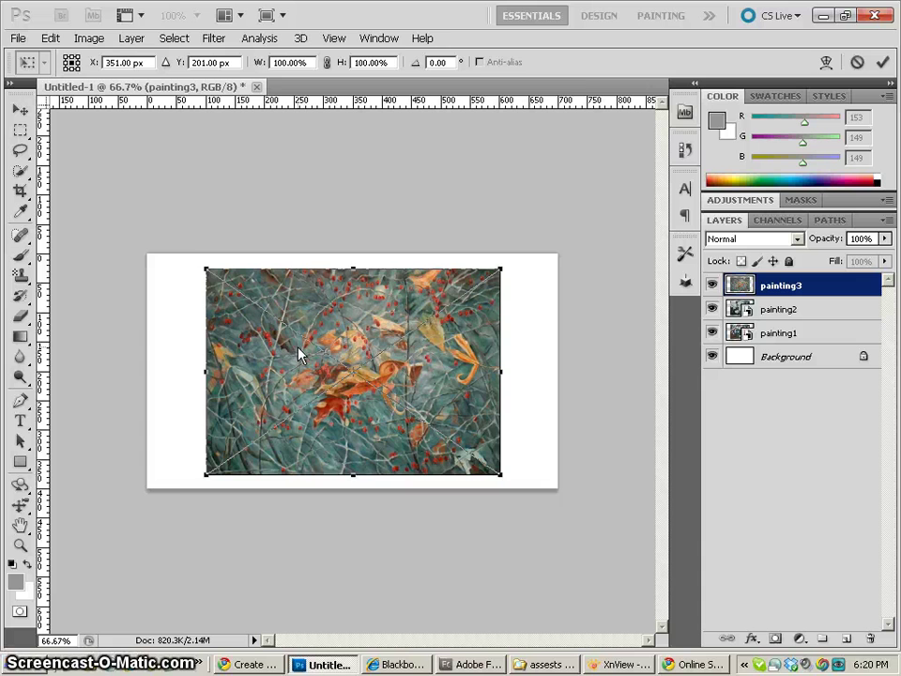
{"action": "key", "text": "Return"}
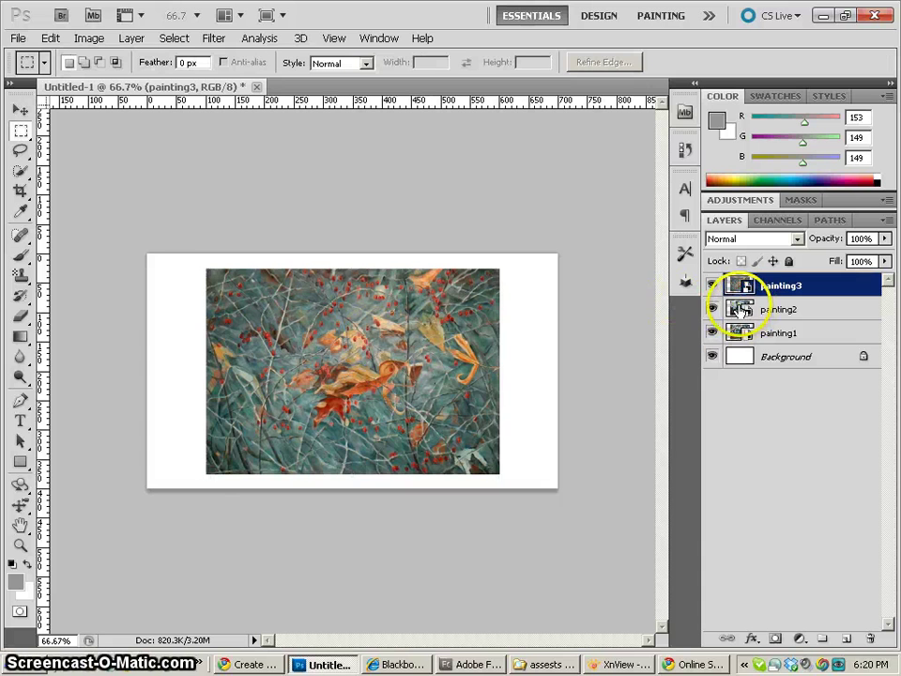
Put the painting1, painting2 and painting3 layers into a new layer group
{"action": "left_click", "coordinate": [736, 309]}
{"action": "left_click", "coordinate": [736, 286]}
{"action": "left_click", "coordinate": [734, 310], "text": "shift"}
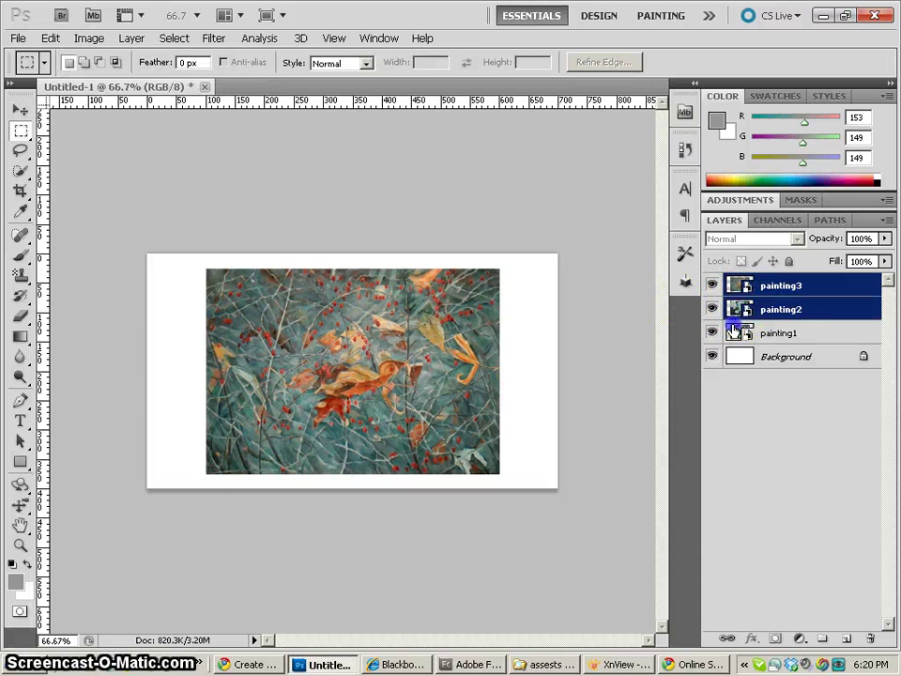
{"action": "left_click", "coordinate": [734, 333], "text": "shift"}
{"action": "left_click", "coordinate": [825, 638]}
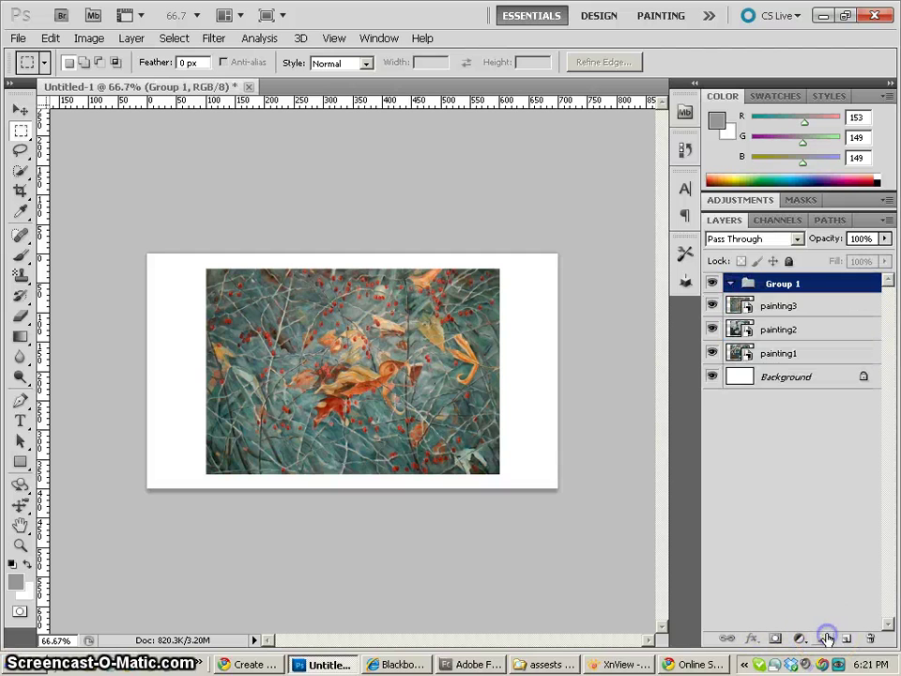
{"action": "left_click", "coordinate": [735, 304]}
{"action": "left_click", "coordinate": [737, 353], "text": "shift"}
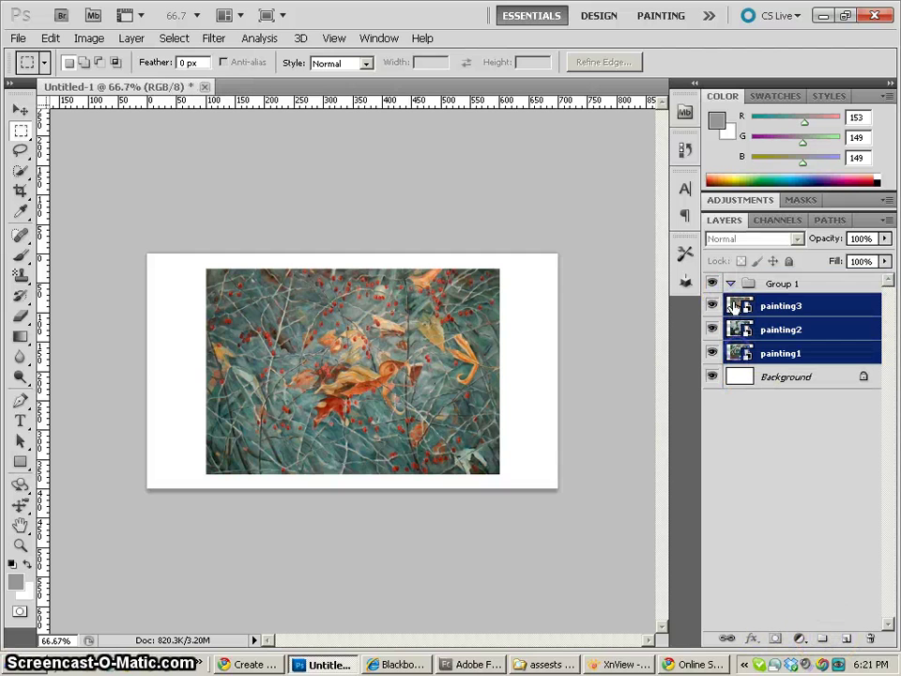
{"action": "left_click_drag", "start_coordinate": [737, 354], "coordinate": [751, 289]}
Rename the layer group to 'paintings'
{"action": "double_click", "coordinate": [783, 284]}
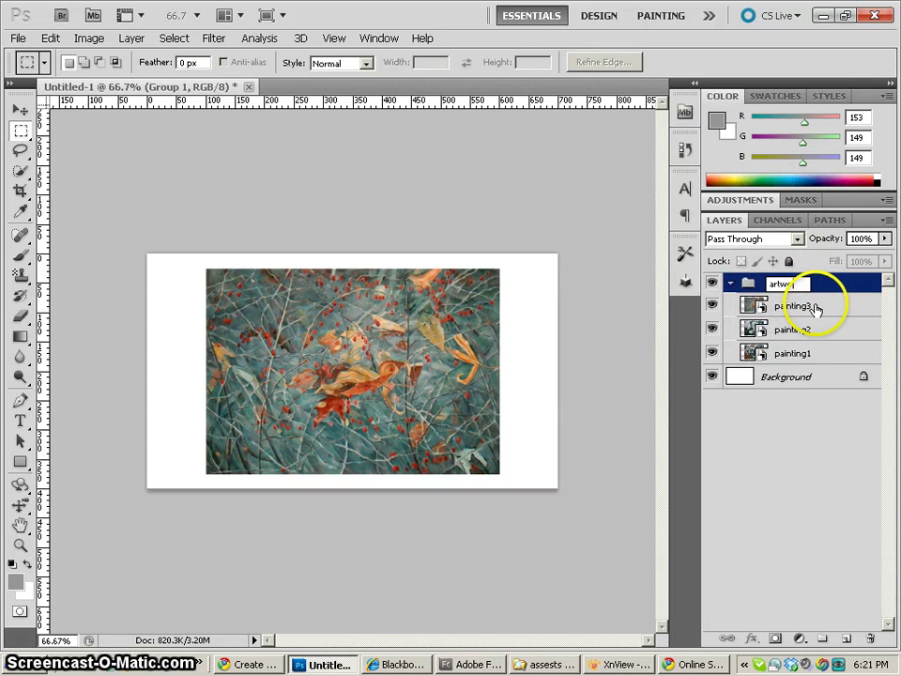
{"action": "key", "text": "Return"}
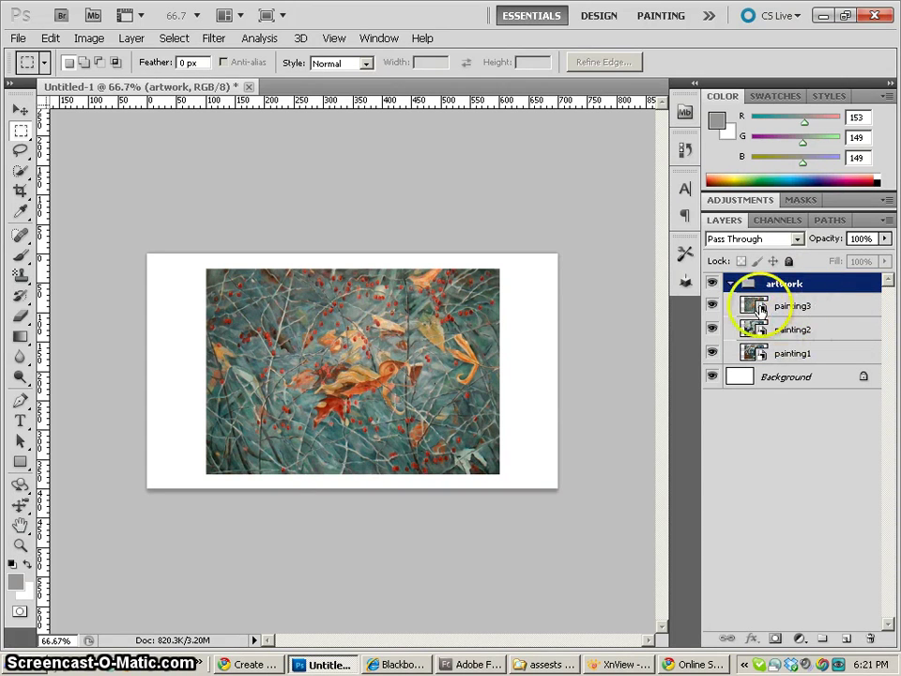
{"action": "left_click", "coordinate": [750, 306]}
{"action": "double_click", "coordinate": [785, 284]}
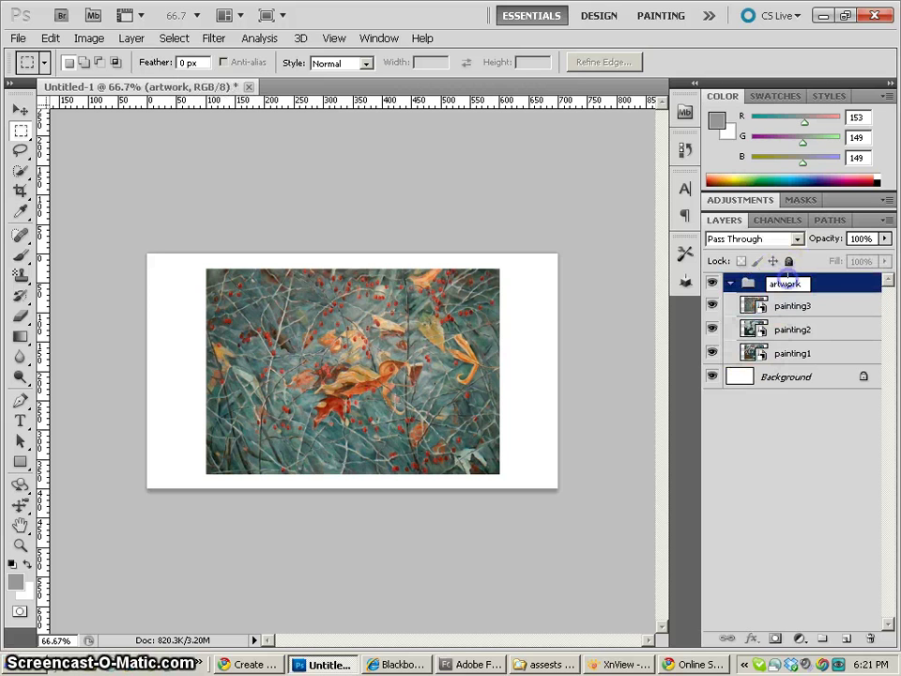
{"action": "left_click_drag", "start_coordinate": [786, 283], "coordinate": [800, 279]}
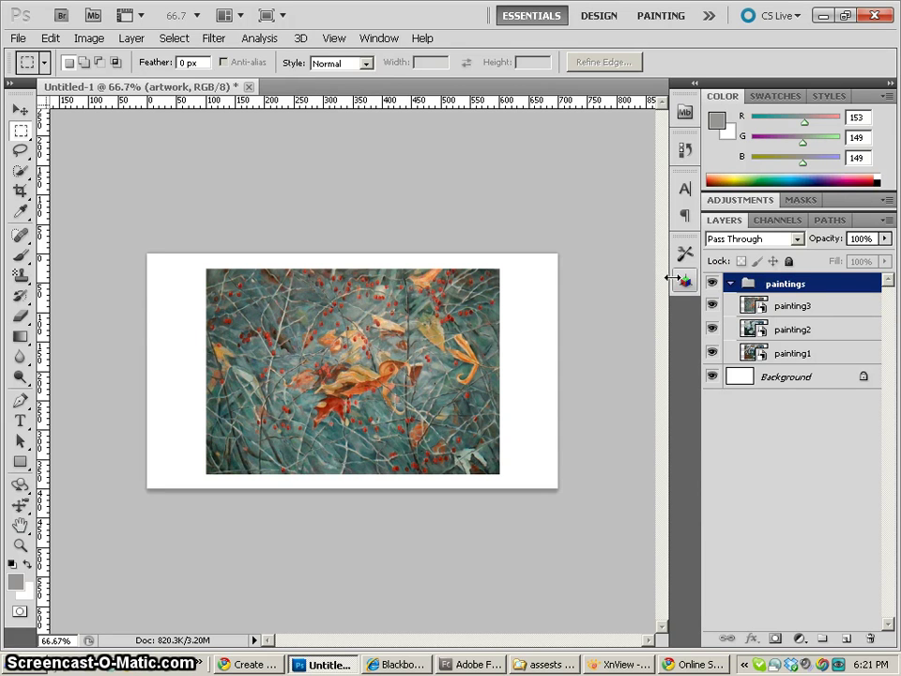
{"action": "left_click", "coordinate": [790, 377]}
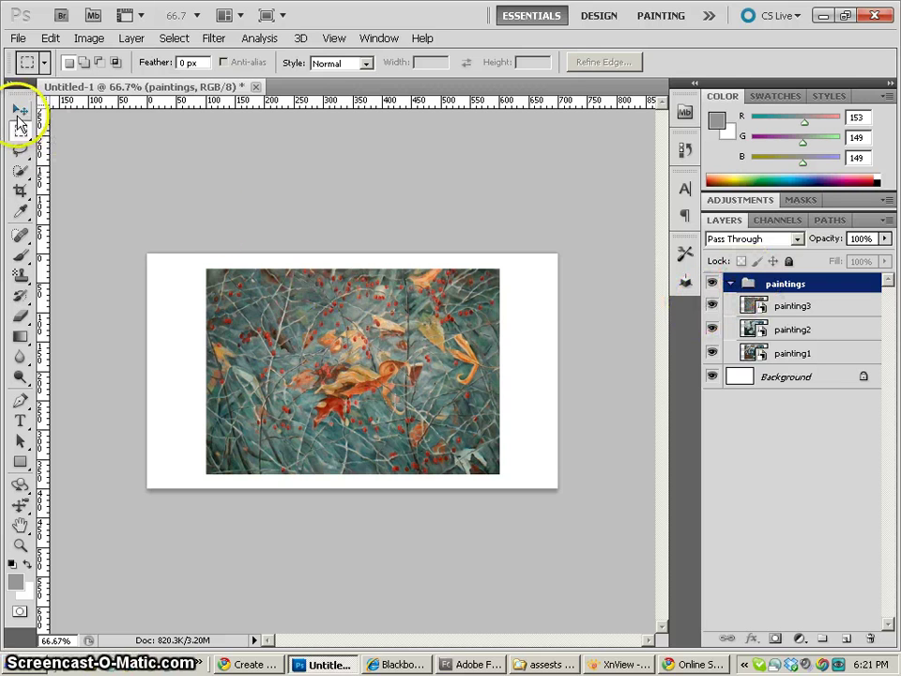
Move the paintings group about 50 px right with the Move tool, checking at 100% zoom
{"action": "left_click", "coordinate": [20, 110]}
{"action": "mouse_move", "coordinate": [371, 322]}
{"action": "left_mouse_down"}
{"action": "mouse_move", "coordinate": [422, 311]}
{"action": "mouse_move", "coordinate": [408, 324]}
{"action": "left_mouse_up"}
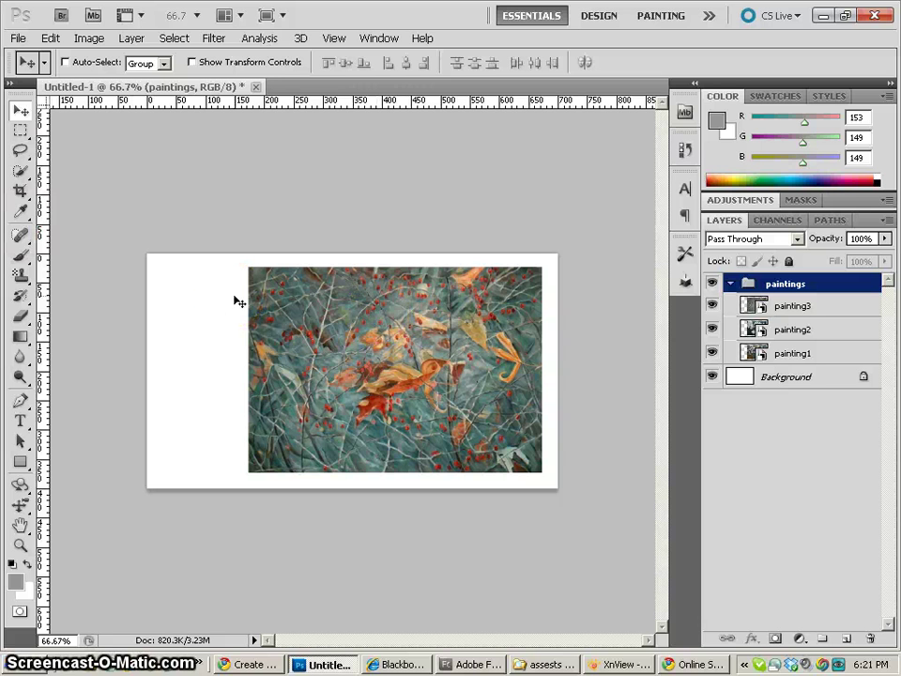
{"action": "key", "text": "ctrl+plus"}
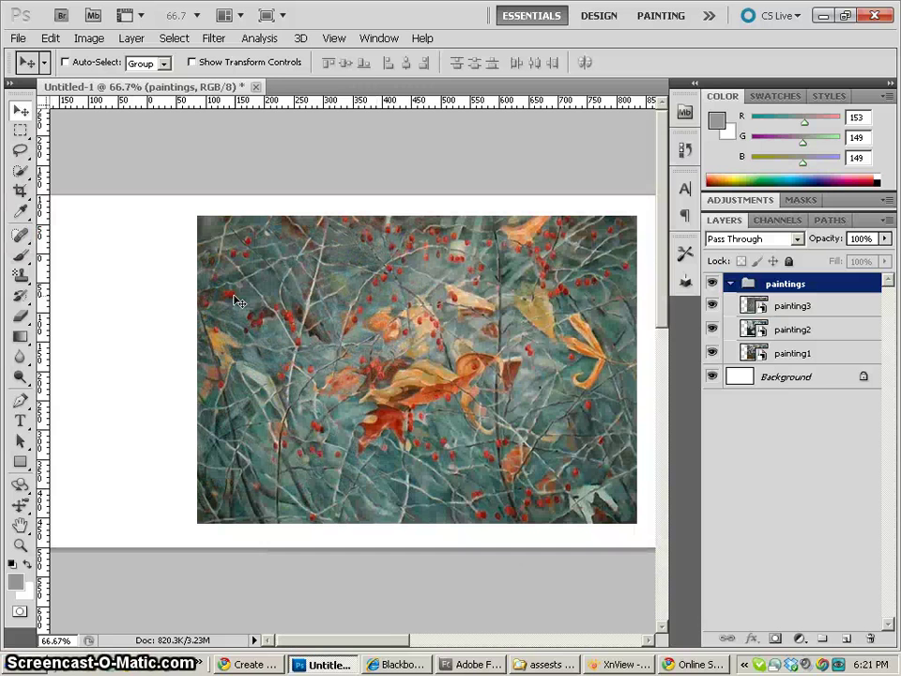
{"action": "left_click_drag", "start_coordinate": [227, 312], "coordinate": [346, 334]}
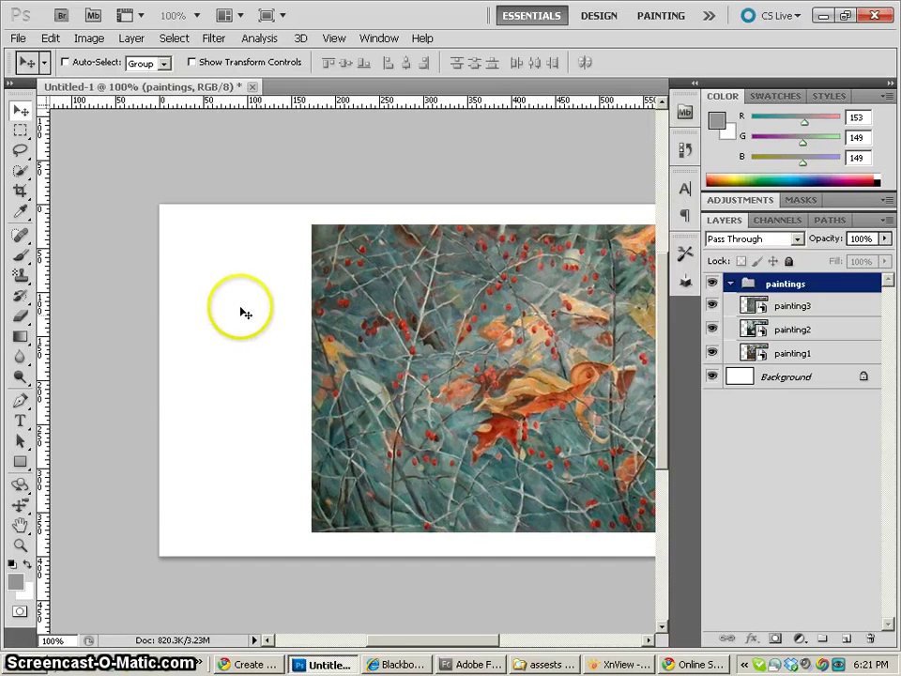
{"action": "left_click_drag", "start_coordinate": [241, 312], "coordinate": [334, 362]}
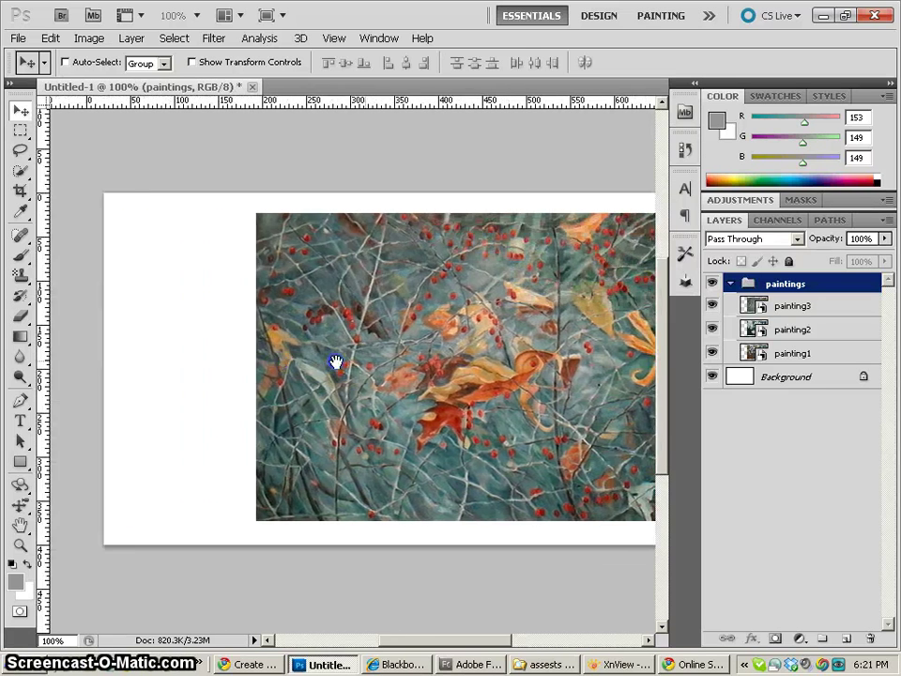
Fill the Background layer with dark grey #6a6a6a as the foreground colour
{"action": "left_click", "coordinate": [94, 38]}
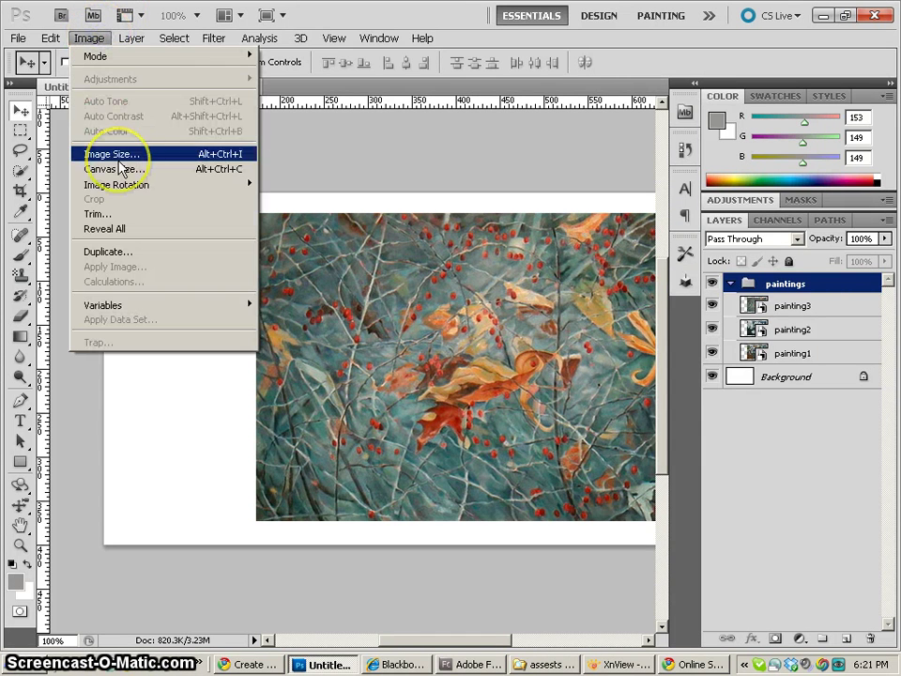
{"action": "left_click", "coordinate": [89, 39]}
{"action": "left_click", "coordinate": [89, 38]}
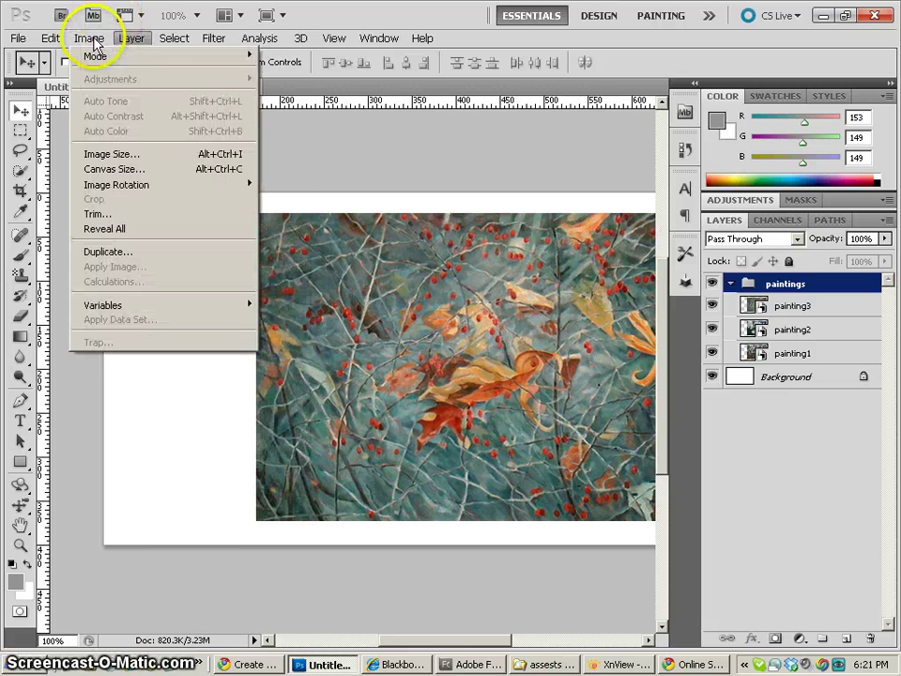
{"action": "left_click", "coordinate": [738, 382]}
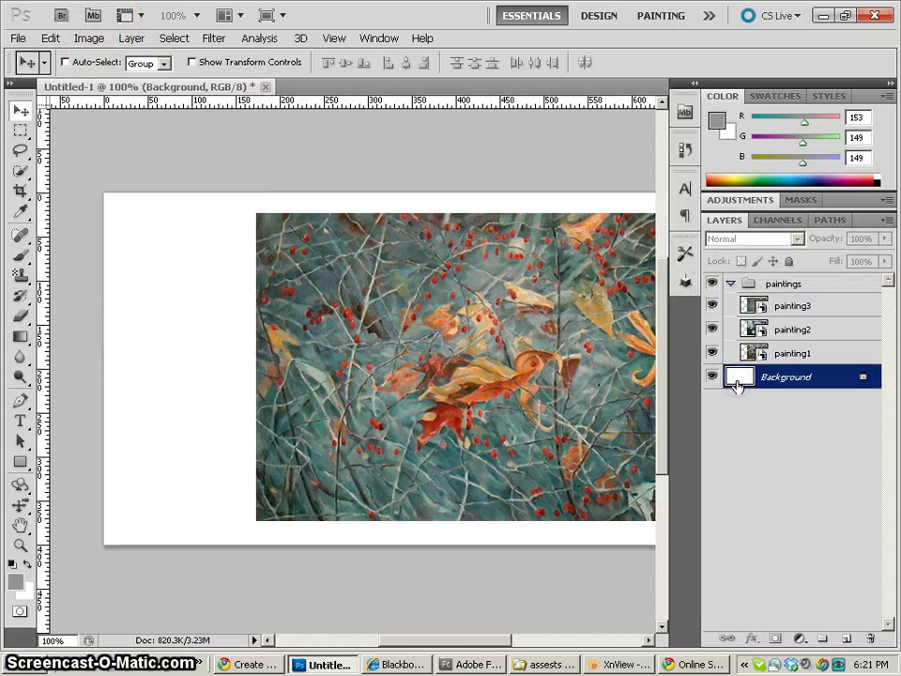
{"action": "left_click", "coordinate": [15, 581]}
{"action": "mouse_move", "coordinate": [543, 327]}
{"action": "left_mouse_down"}
{"action": "mouse_move", "coordinate": [449, 244]}
{"action": "mouse_move", "coordinate": [440, 259]}
{"action": "left_mouse_up"}
{"action": "left_click", "coordinate": [814, 123]}
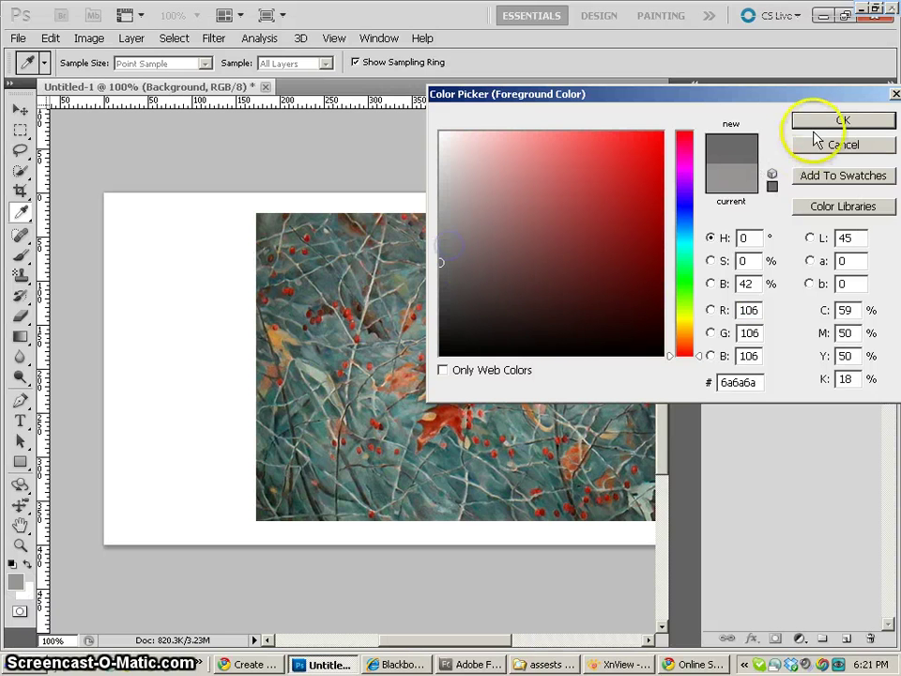
{"action": "key", "text": "alt+BackSpace"}
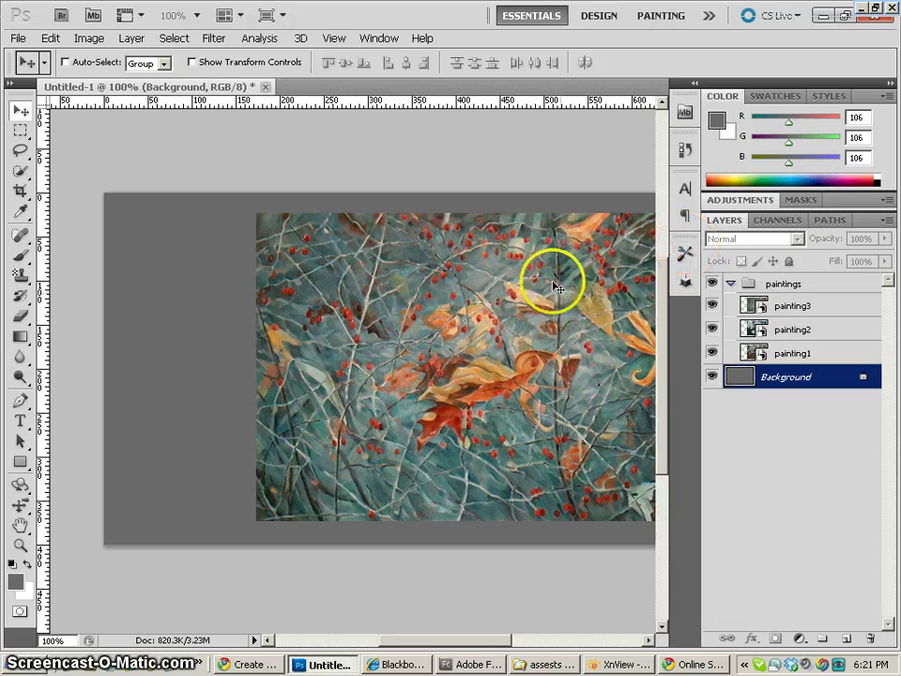
Load painting1's rectangular pixel outline as a selection
{"action": "left_click_drag", "start_coordinate": [551, 277], "coordinate": [456, 267]}
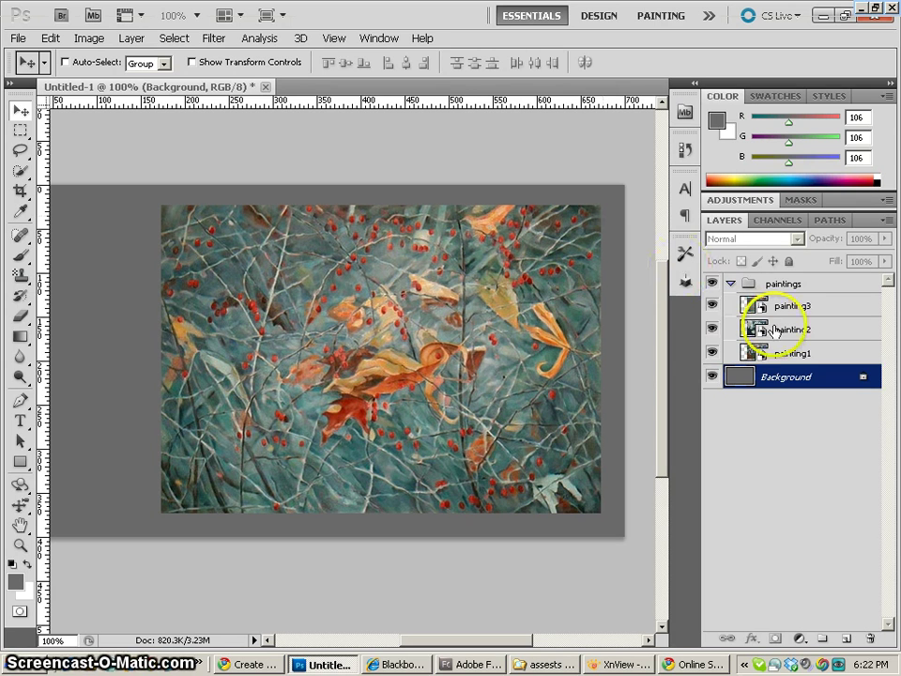
{"action": "left_click", "coordinate": [748, 355]}
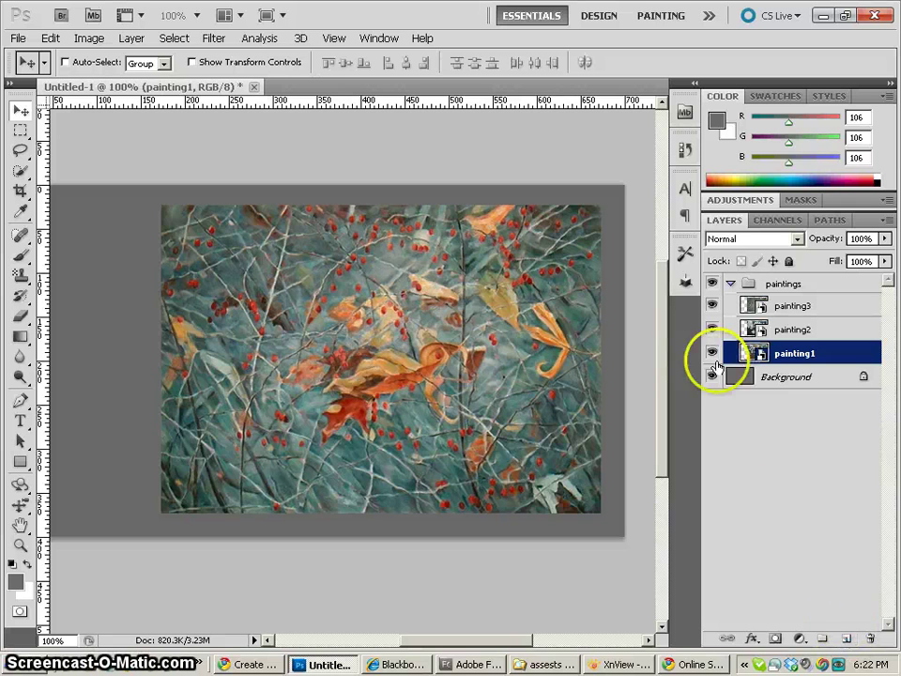
{"action": "left_click", "coordinate": [754, 354], "text": "ctrl"}
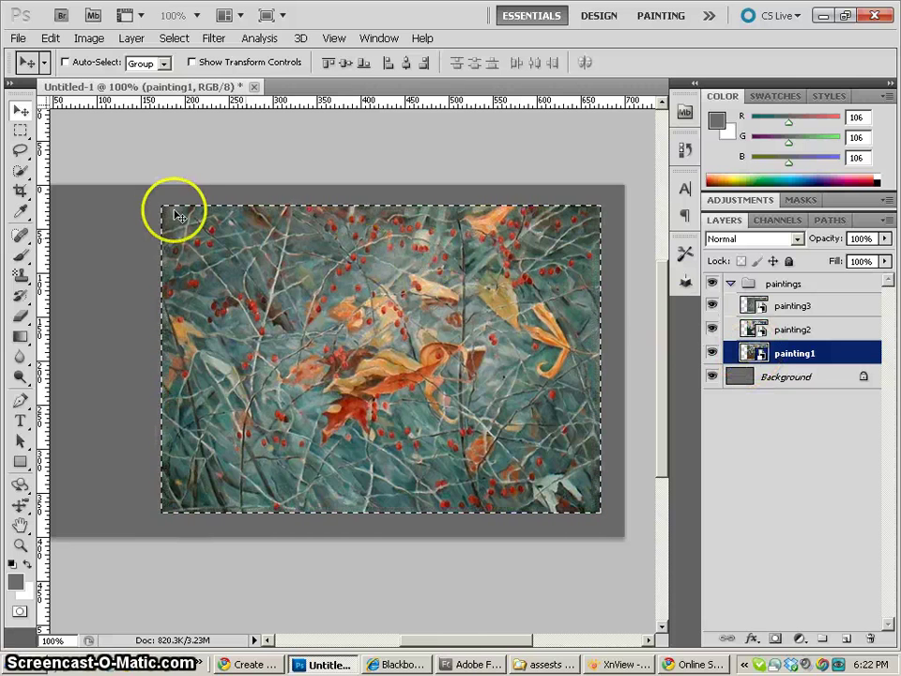
Add a new Layer 1 above the paintings group and hide the group
{"action": "left_click", "coordinate": [848, 643]}
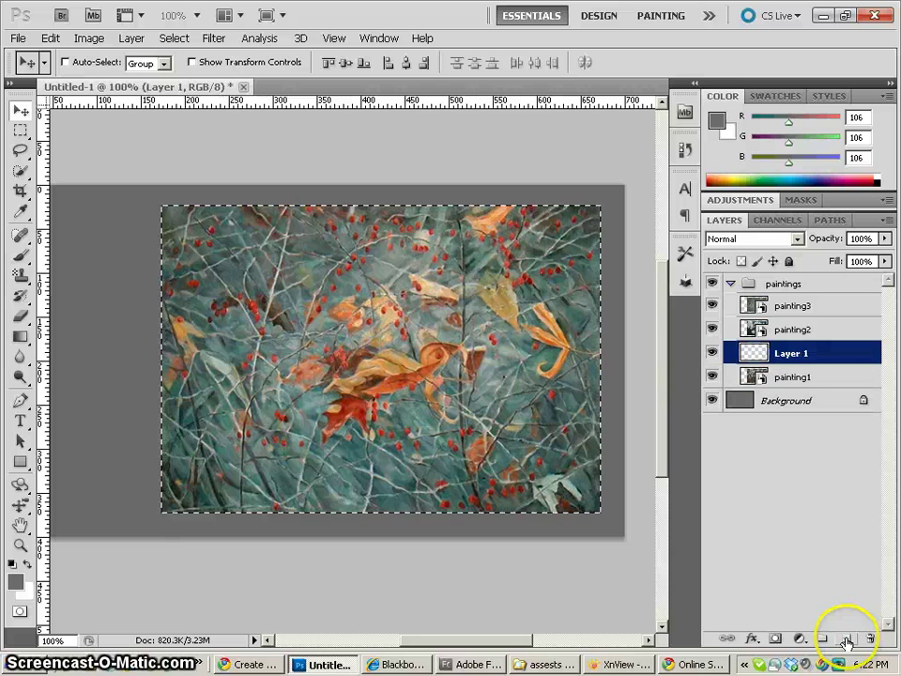
{"action": "mouse_move", "coordinate": [754, 353]}
{"action": "left_mouse_down"}
{"action": "mouse_move", "coordinate": [758, 371]}
{"action": "mouse_move", "coordinate": [748, 377]}
{"action": "mouse_move", "coordinate": [757, 386]}
{"action": "mouse_move", "coordinate": [742, 377]}
{"action": "mouse_move", "coordinate": [746, 385]}
{"action": "mouse_move", "coordinate": [735, 293]}
{"action": "mouse_move", "coordinate": [743, 319]}
{"action": "left_mouse_up"}
{"action": "left_click", "coordinate": [731, 307]}
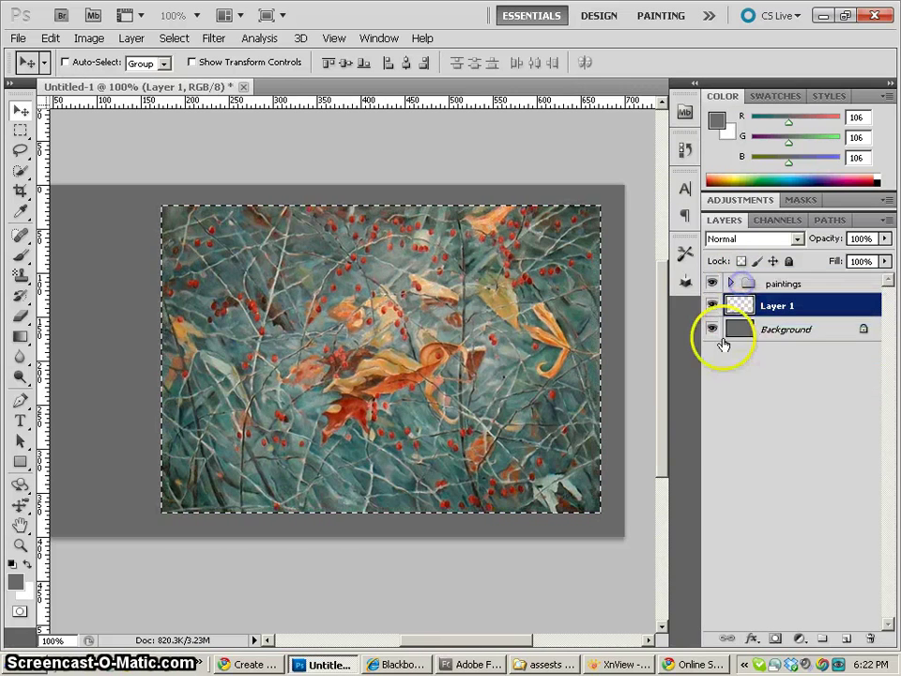
{"action": "left_click", "coordinate": [713, 284]}
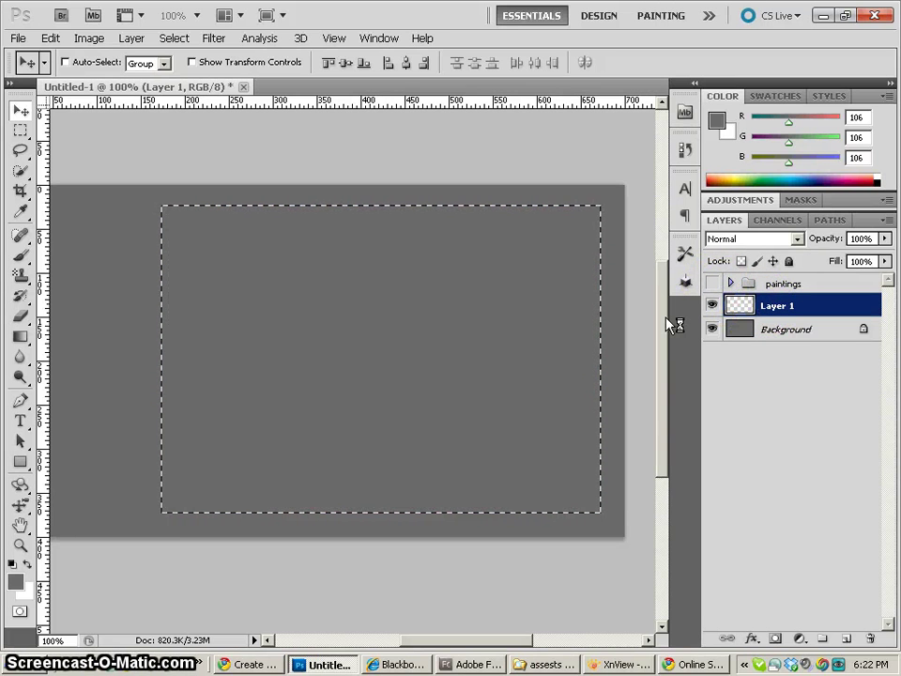
Fill the painting-sized selection on Layer 1 with light grey #a9a9a9
{"action": "key", "text": "ctrl+BackSpace"}
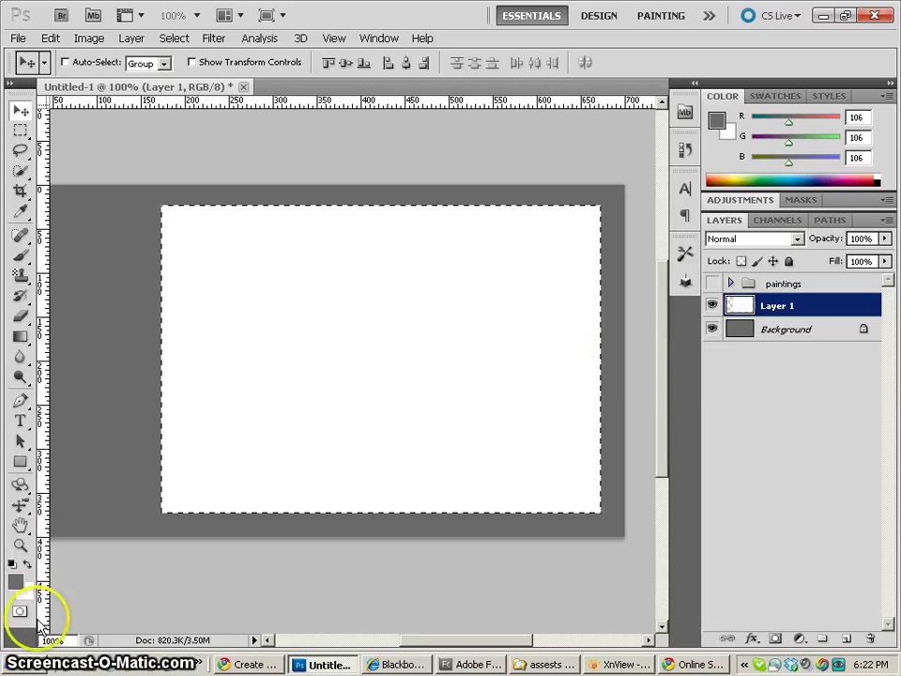
{"action": "left_click", "coordinate": [15, 582]}
{"action": "left_click", "coordinate": [456, 213]}
{"action": "left_click_drag", "start_coordinate": [456, 214], "coordinate": [441, 207]}
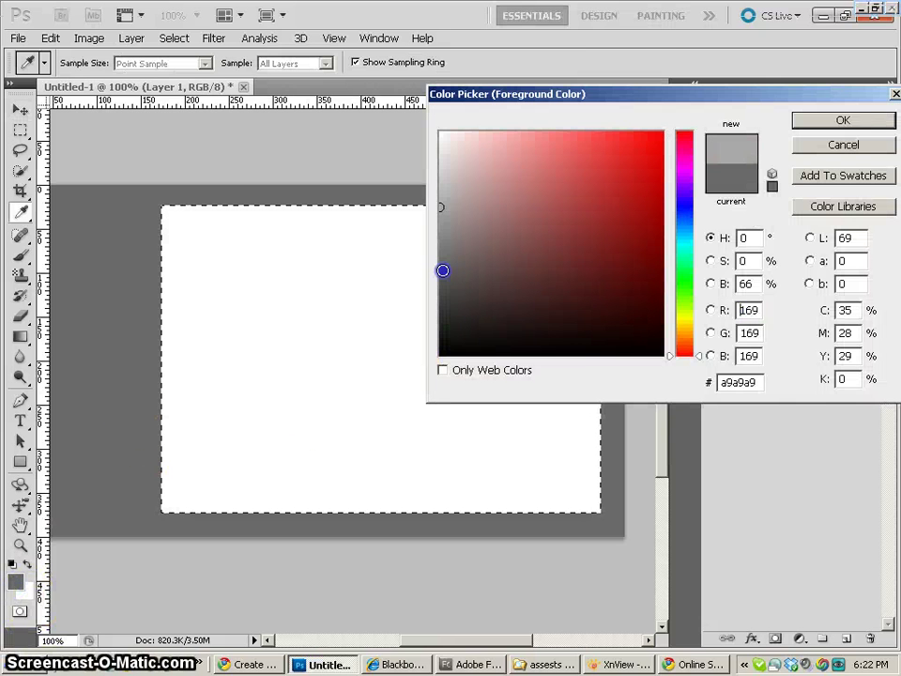
{"action": "left_click", "coordinate": [842, 120]}
{"action": "key", "text": "alt+BackSpace"}
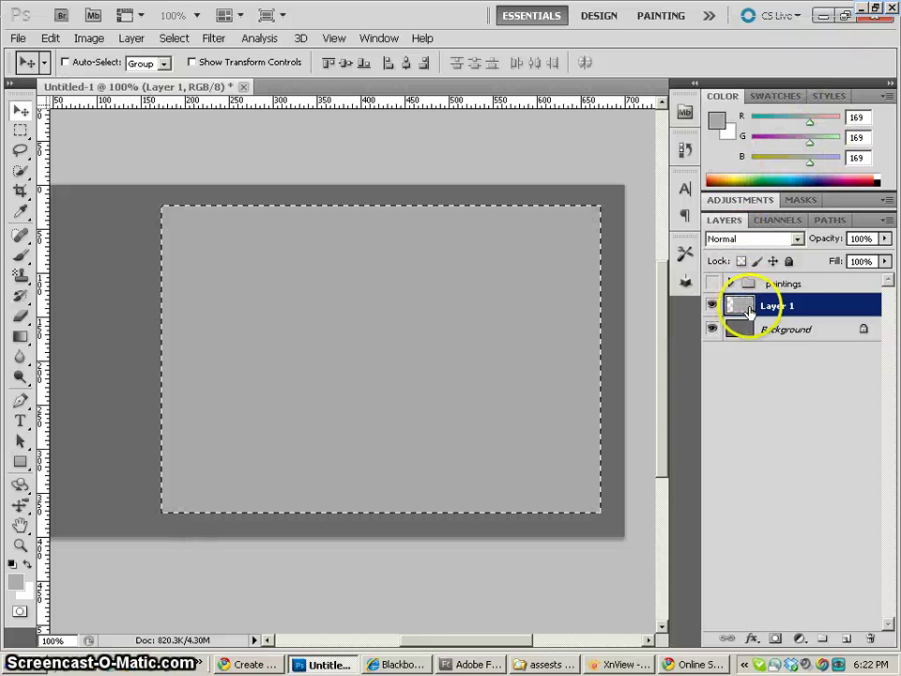
Apply a Drop Shadow with 0 distance to Layer 1's grey panel
{"action": "double_click", "coordinate": [832, 304]}
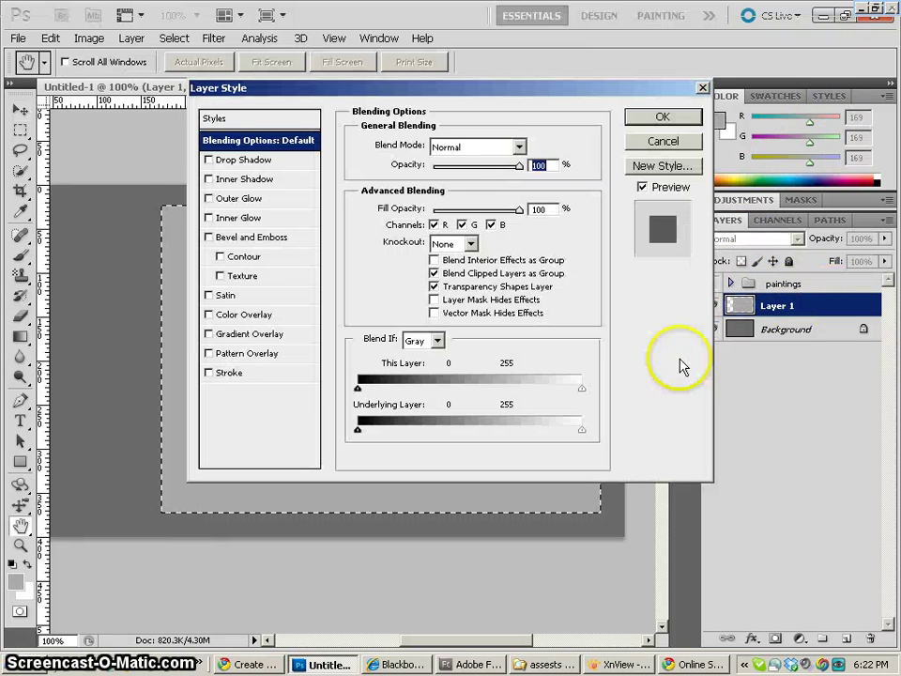
{"action": "left_click", "coordinate": [246, 159]}
{"action": "left_click_drag", "start_coordinate": [420, 218], "coordinate": [417, 220]}
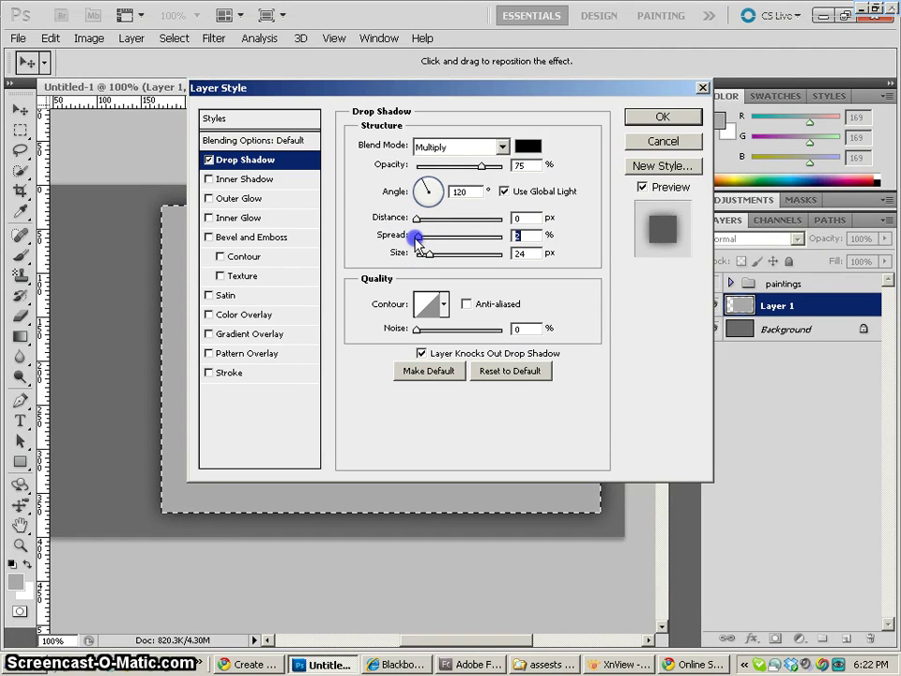
{"action": "left_click", "coordinate": [690, 117]}
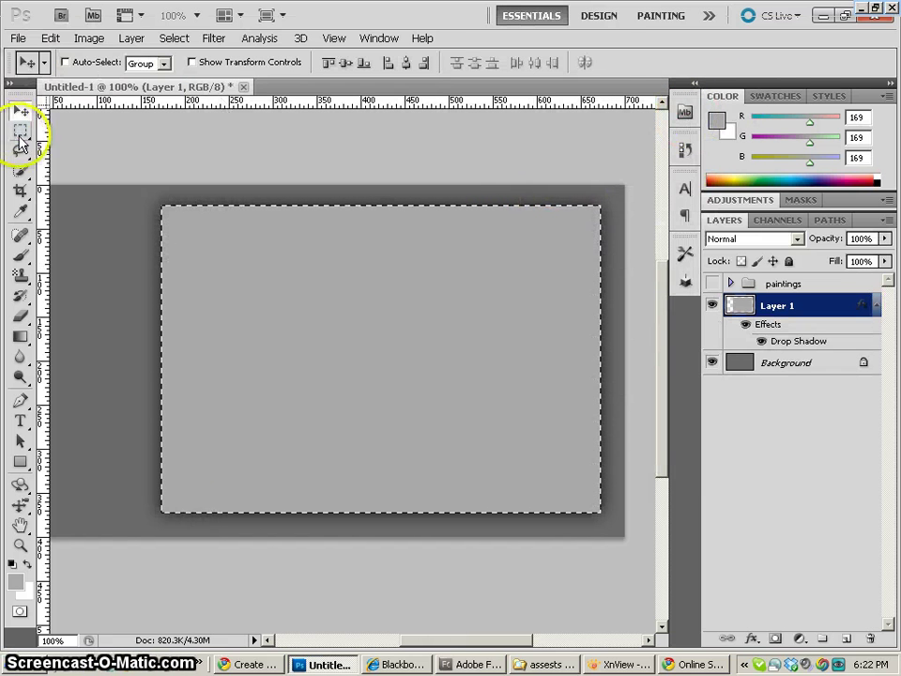
{"action": "left_click", "coordinate": [20, 131]}
Show and expand the paintings group, then toggle painting1–3 on and off to compare them
{"action": "left_click", "coordinate": [713, 284]}
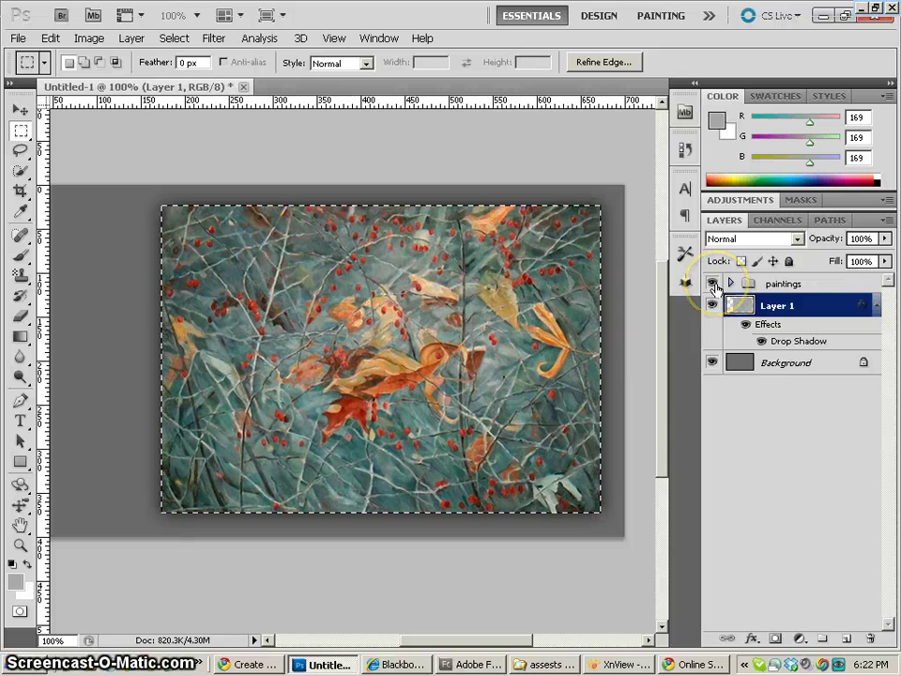
{"action": "left_click", "coordinate": [730, 283]}
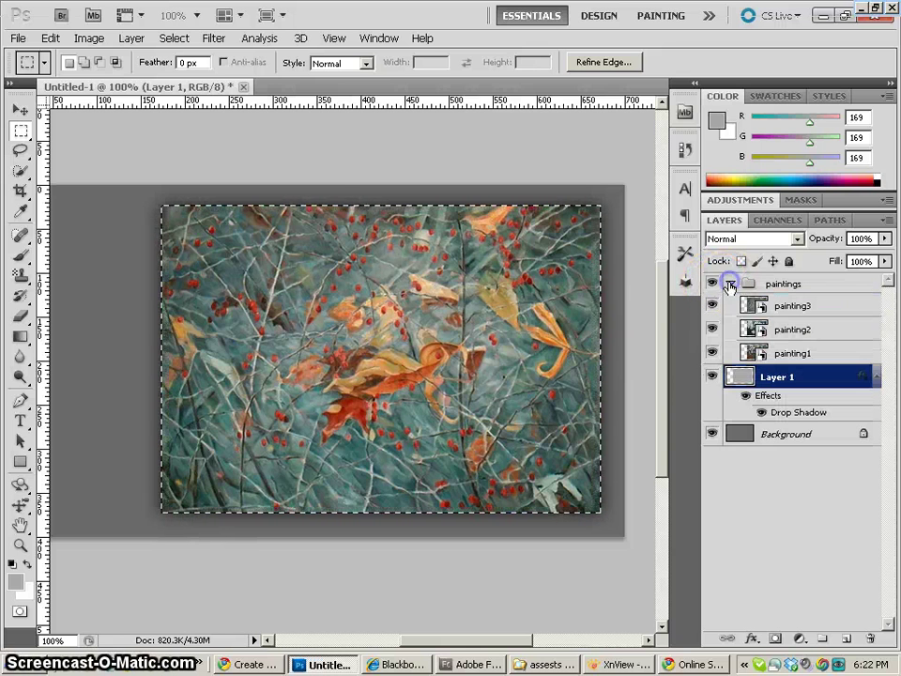
{"action": "left_click", "coordinate": [712, 353]}
{"action": "left_click", "coordinate": [712, 306]}
{"action": "left_click", "coordinate": [713, 306]}
{"action": "left_click", "coordinate": [712, 328]}
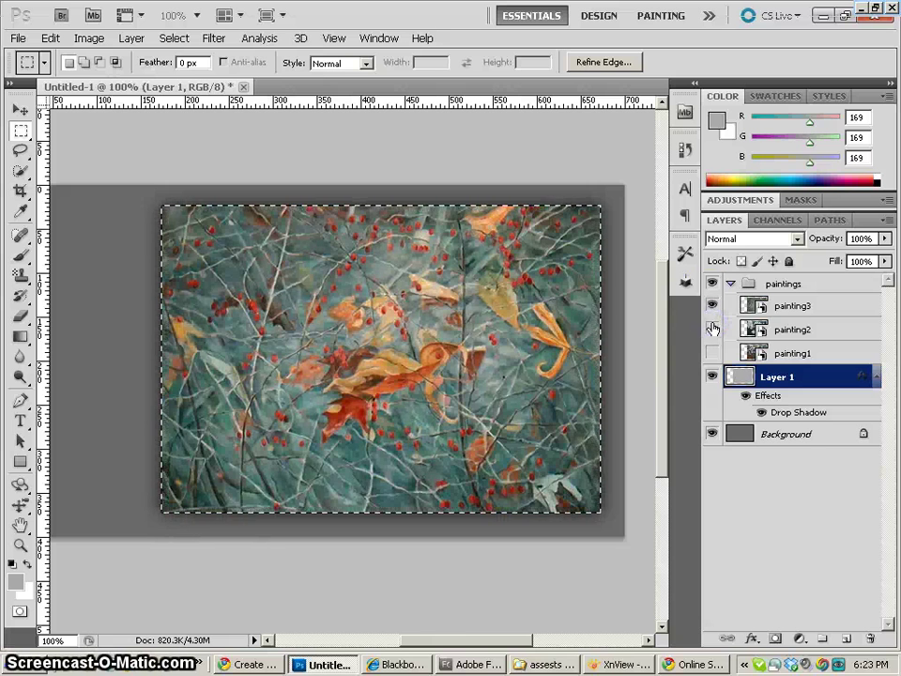
{"action": "left_click", "coordinate": [713, 328]}
Leave painting1, painting2 and painting3 hidden, collapse and re-expand the group, and select Background
{"action": "left_click", "coordinate": [712, 306]}
{"action": "left_click", "coordinate": [712, 353]}
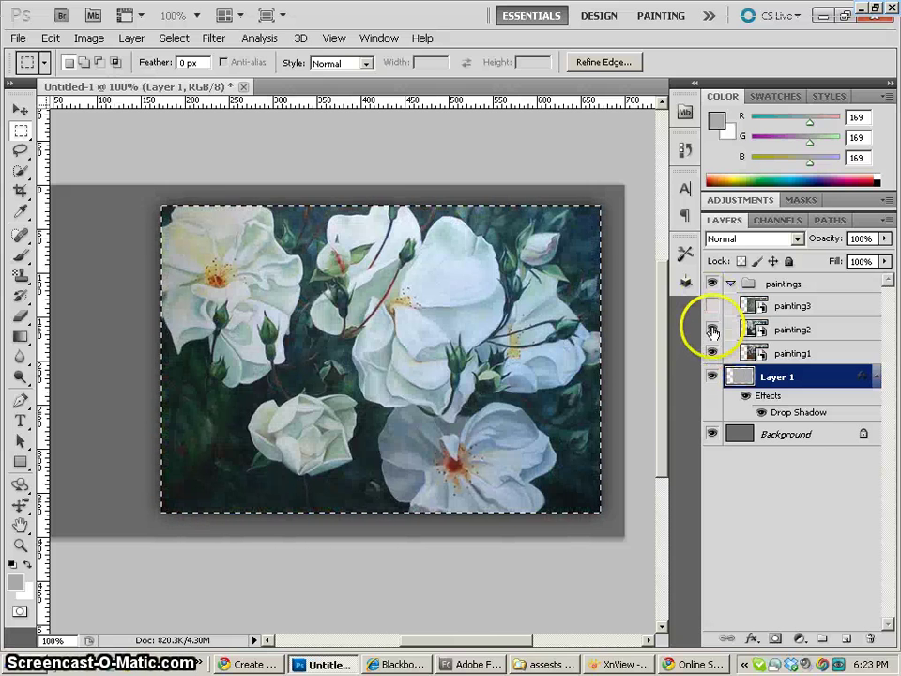
{"action": "left_click", "coordinate": [712, 330]}
{"action": "left_click", "coordinate": [711, 307]}
{"action": "left_click", "coordinate": [712, 306]}
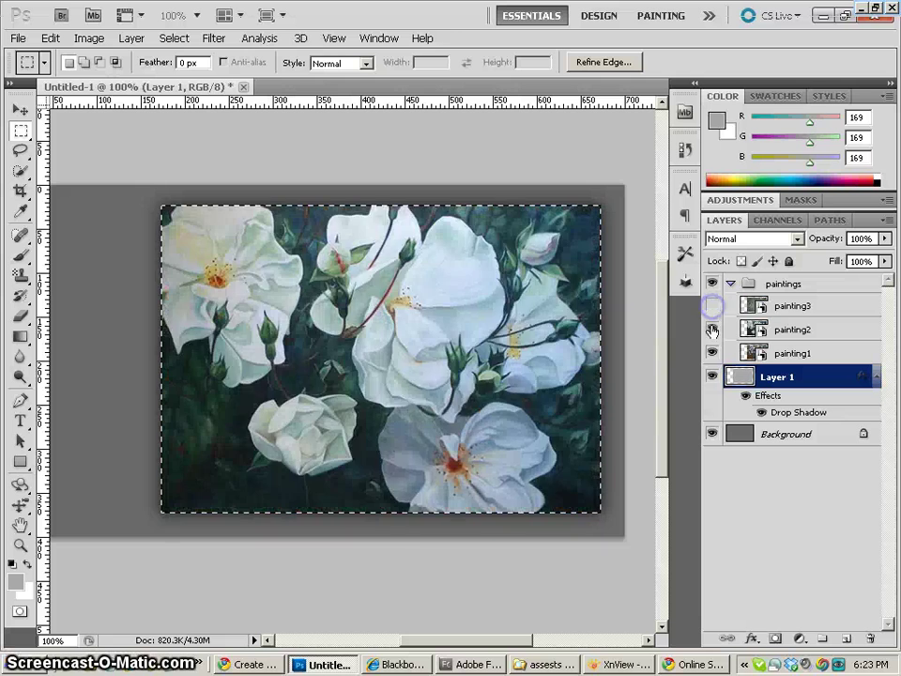
{"action": "left_click", "coordinate": [712, 329]}
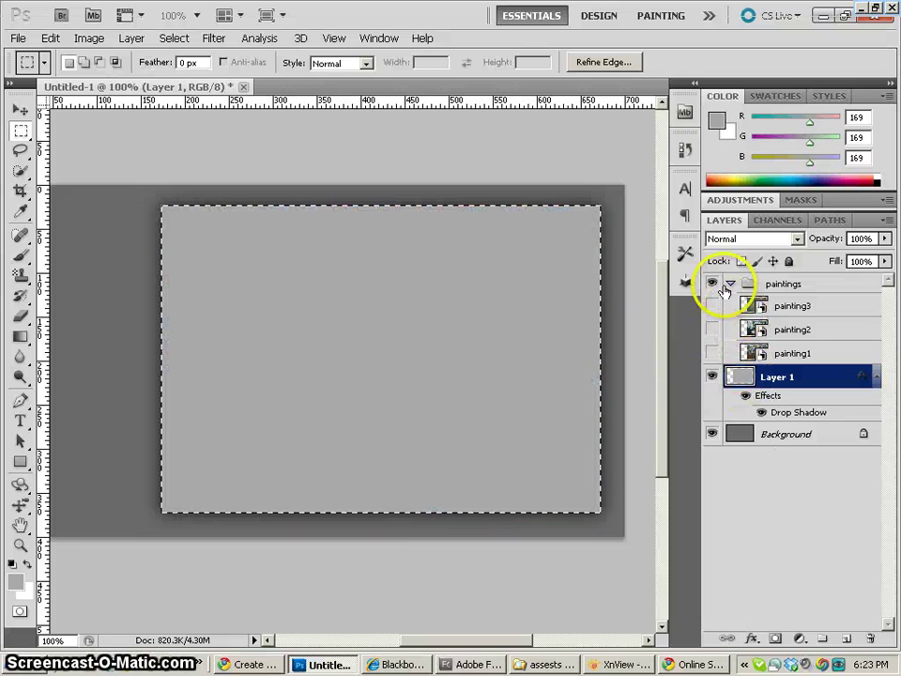
{"action": "left_click", "coordinate": [730, 282]}
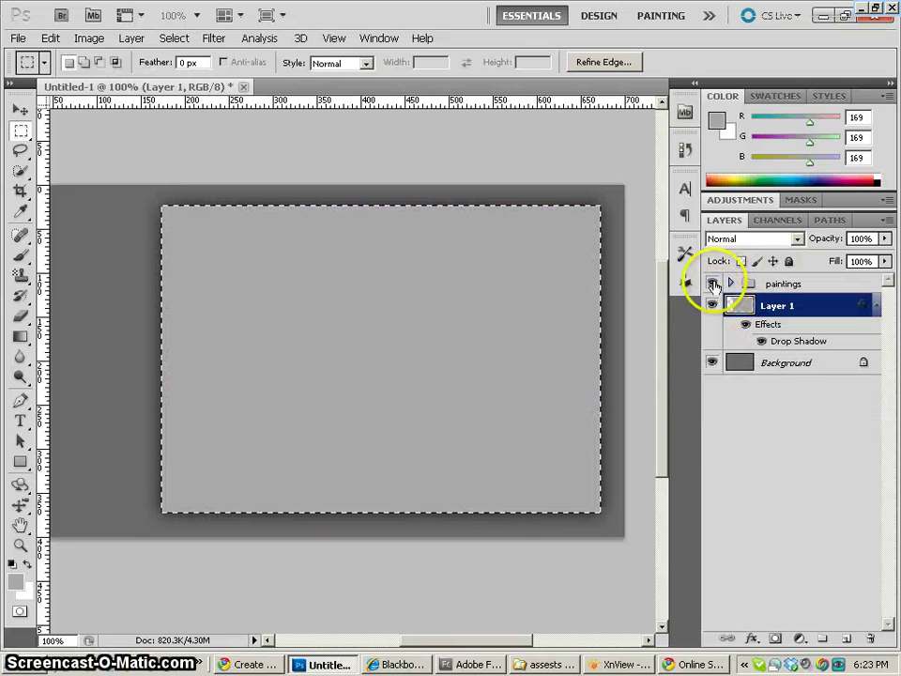
{"action": "left_click", "coordinate": [730, 282]}
{"action": "left_click", "coordinate": [743, 436]}
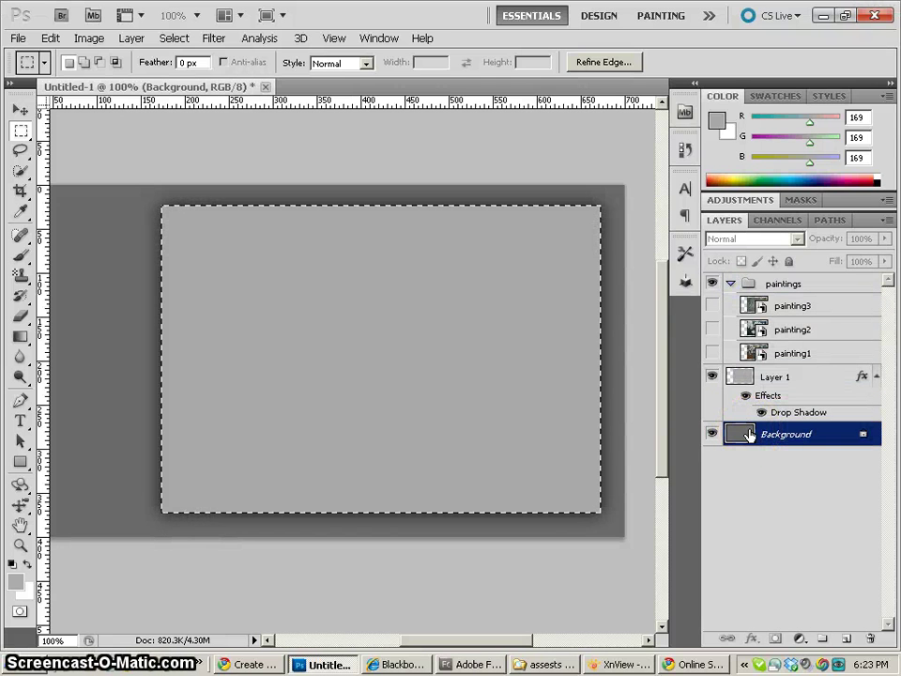
Convert Background into Layer 0 and create a layer group named 'background'
{"action": "double_click", "coordinate": [747, 435]}
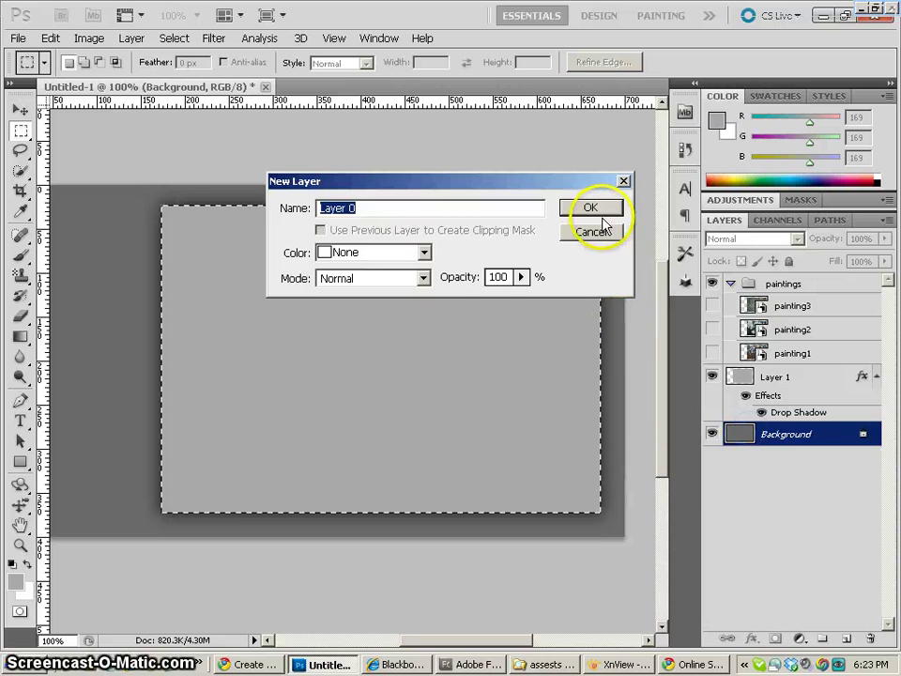
{"action": "left_click", "coordinate": [593, 208]}
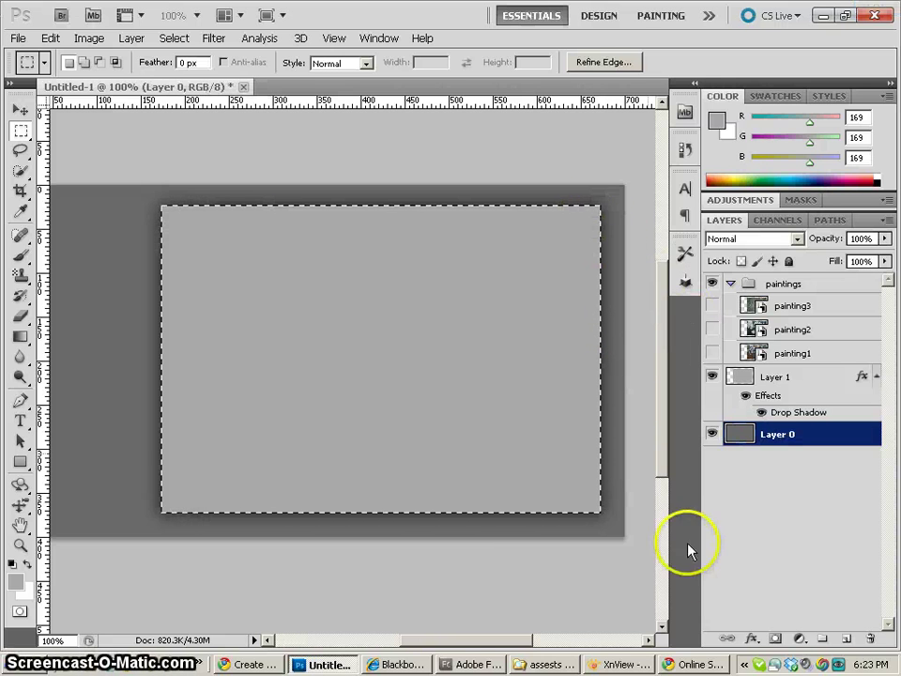
{"action": "left_click", "coordinate": [825, 642]}
{"action": "double_click", "coordinate": [788, 437]}
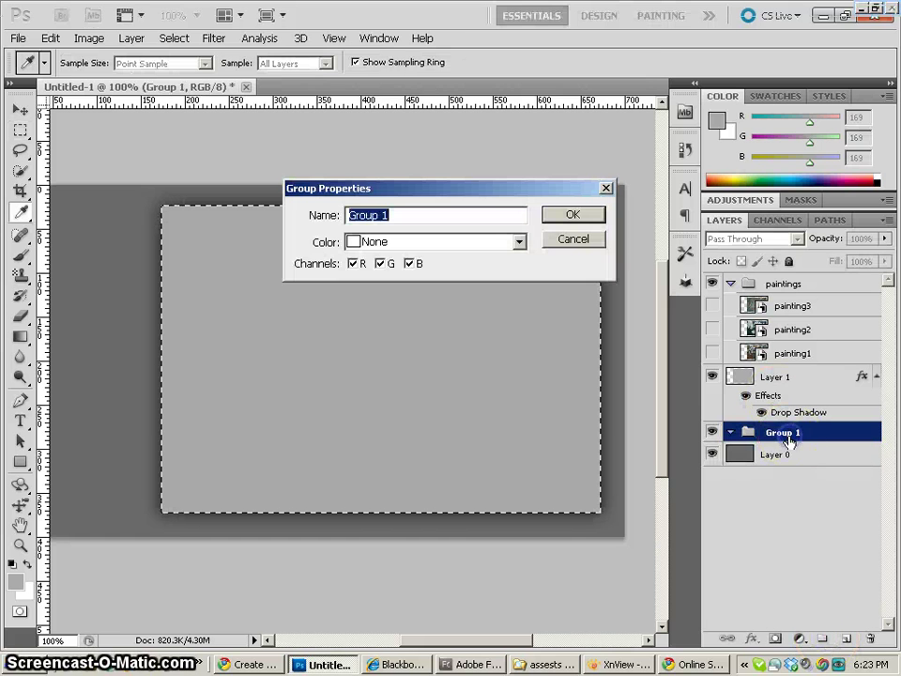
{"action": "type", "text": "backgrou"}
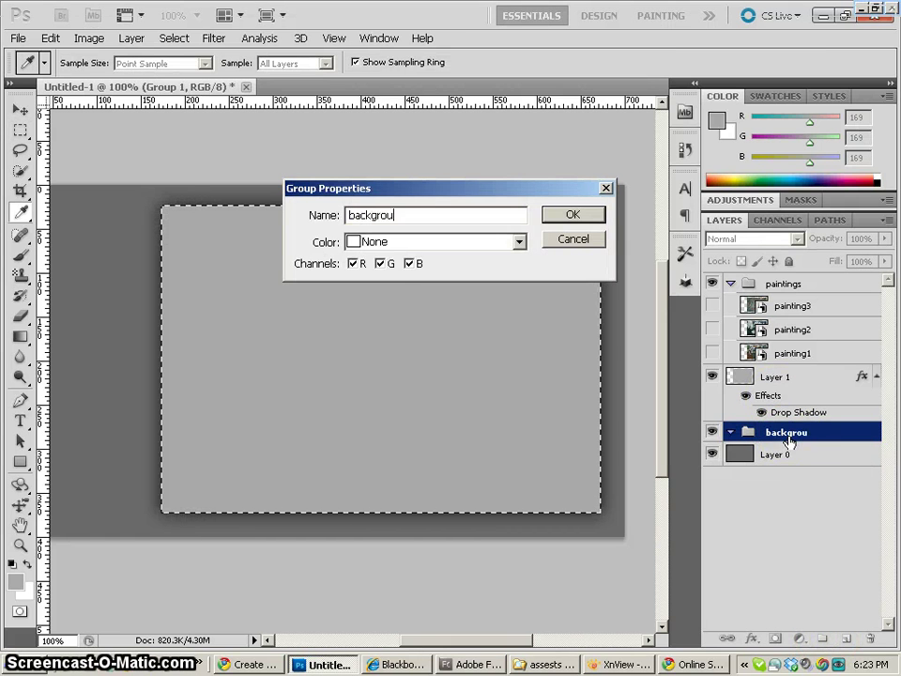
{"action": "type", "text": "nd"}
{"action": "key", "text": "Return"}
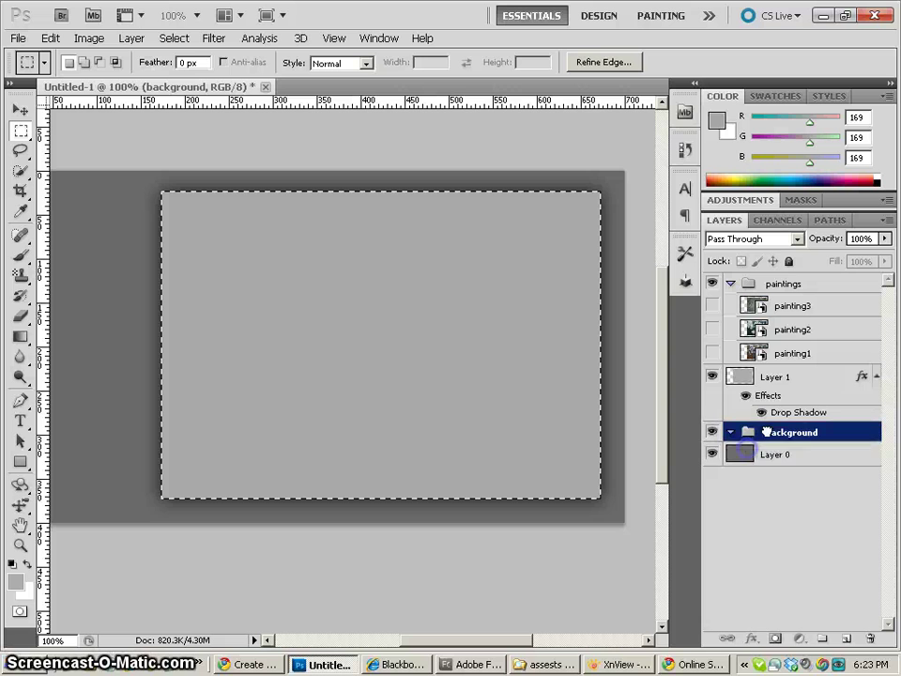
Move Layer 0 and Layer 1 into the background group, check visibility, and collapse the groups
{"action": "left_click", "coordinate": [751, 454]}
{"action": "left_click_drag", "start_coordinate": [772, 377], "coordinate": [750, 433]}
{"action": "left_click", "coordinate": [731, 376]}
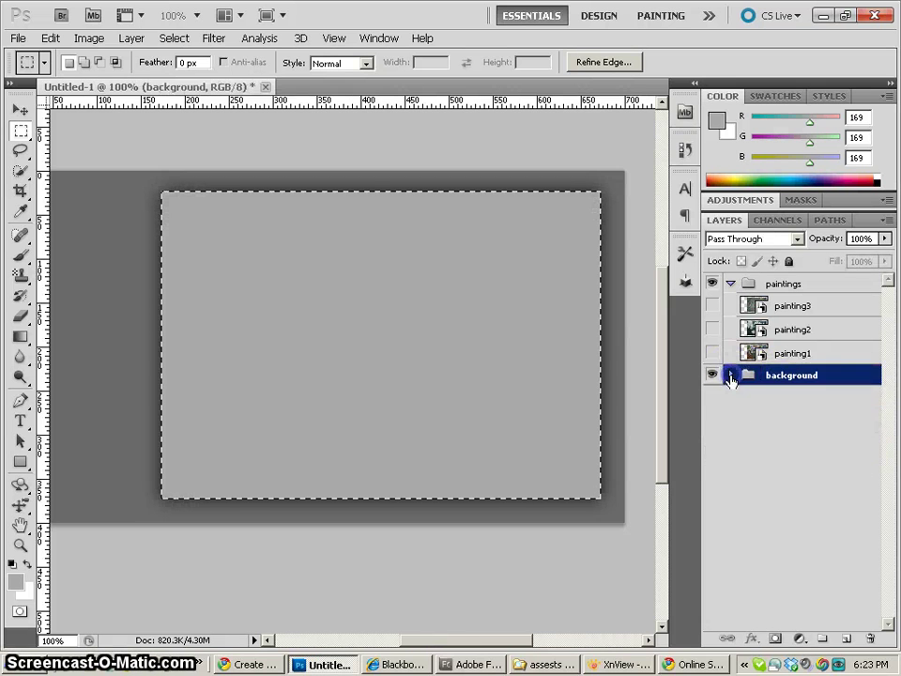
{"action": "left_click", "coordinate": [711, 375]}
{"action": "left_click", "coordinate": [712, 376]}
{"action": "left_click", "coordinate": [711, 283]}
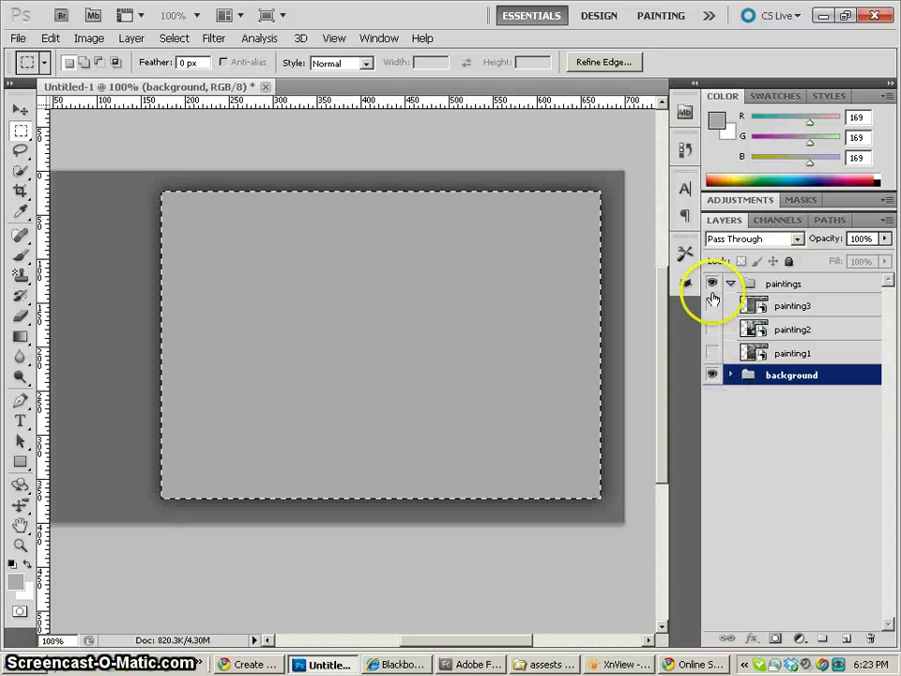
{"action": "left_click", "coordinate": [731, 285]}
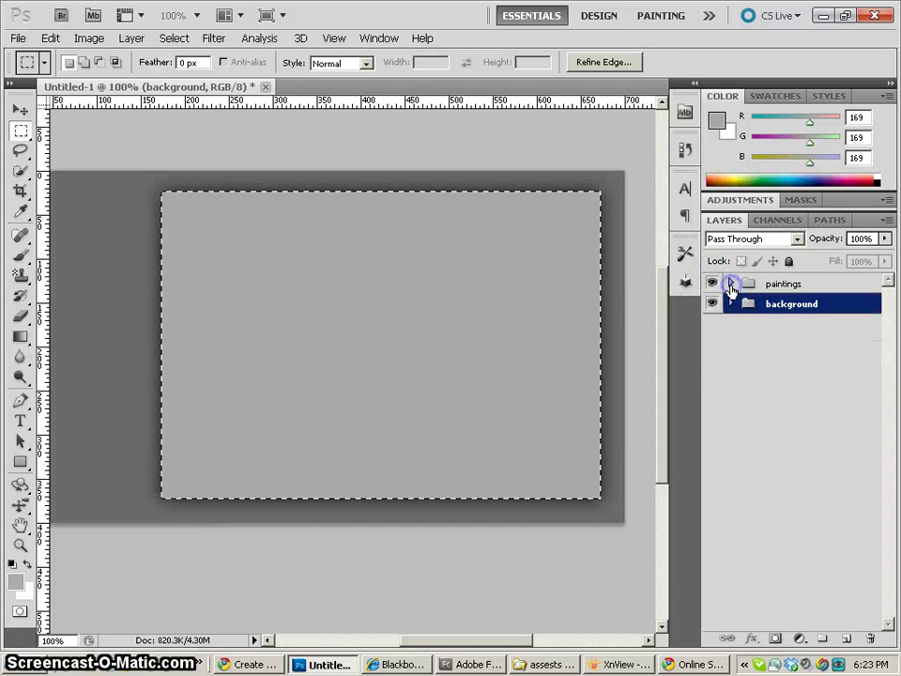
{"action": "left_click", "coordinate": [748, 362]}
Add a new empty group at the top of the stack named 'sideinfo'
{"action": "left_click", "coordinate": [819, 640]}
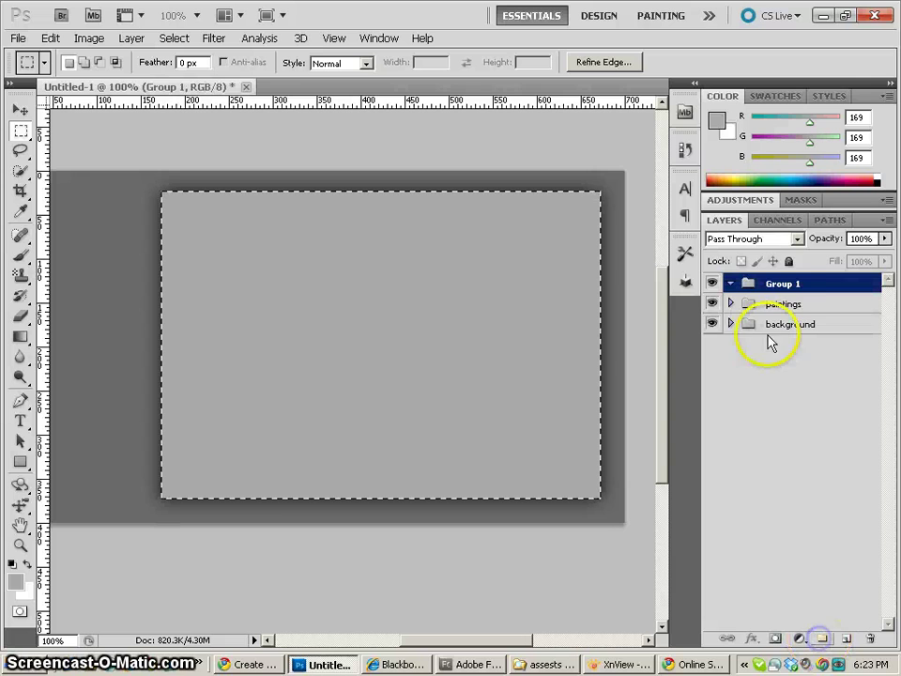
{"action": "double_click", "coordinate": [777, 282]}
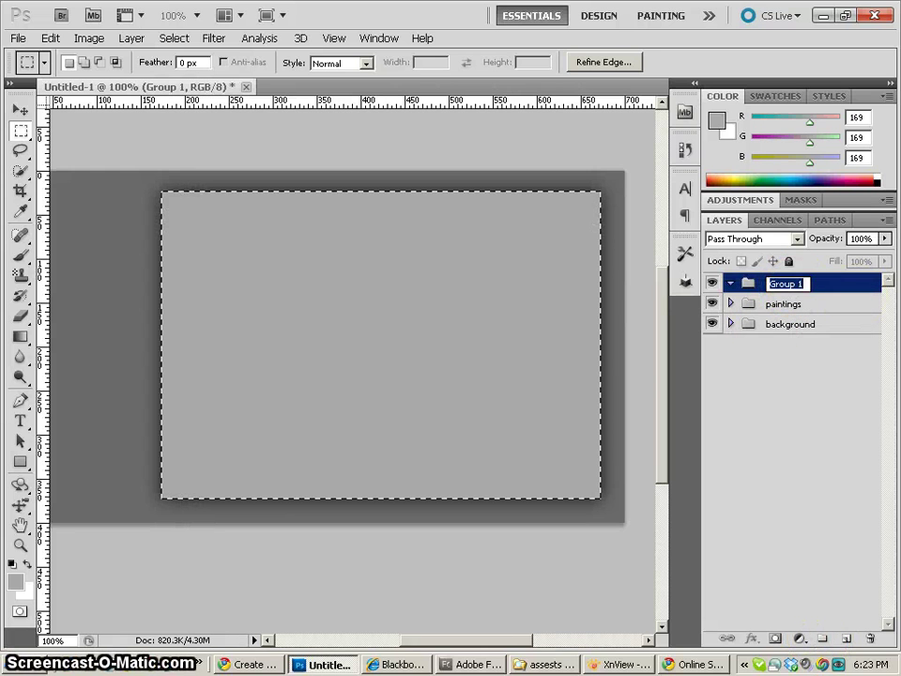
{"action": "type", "text": "sin"}
{"action": "key", "text": "BackSpace"}
{"action": "type", "text": "deinfo"}
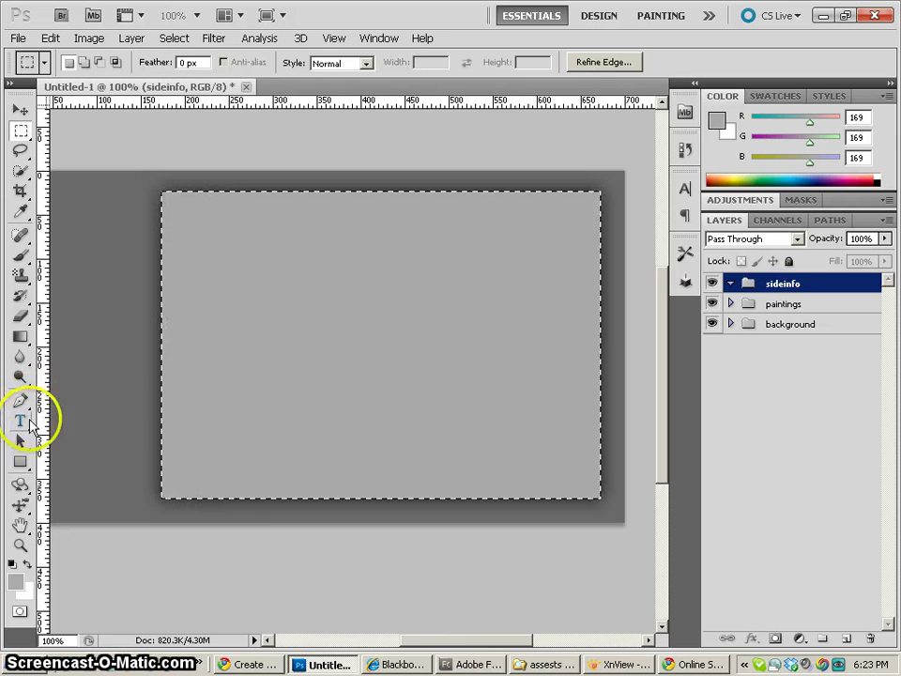
Type the artist's name and 'artist' at the backdrop's upper left, then select the name line
{"action": "left_click_drag", "start_coordinate": [144, 408], "coordinate": [308, 405]}
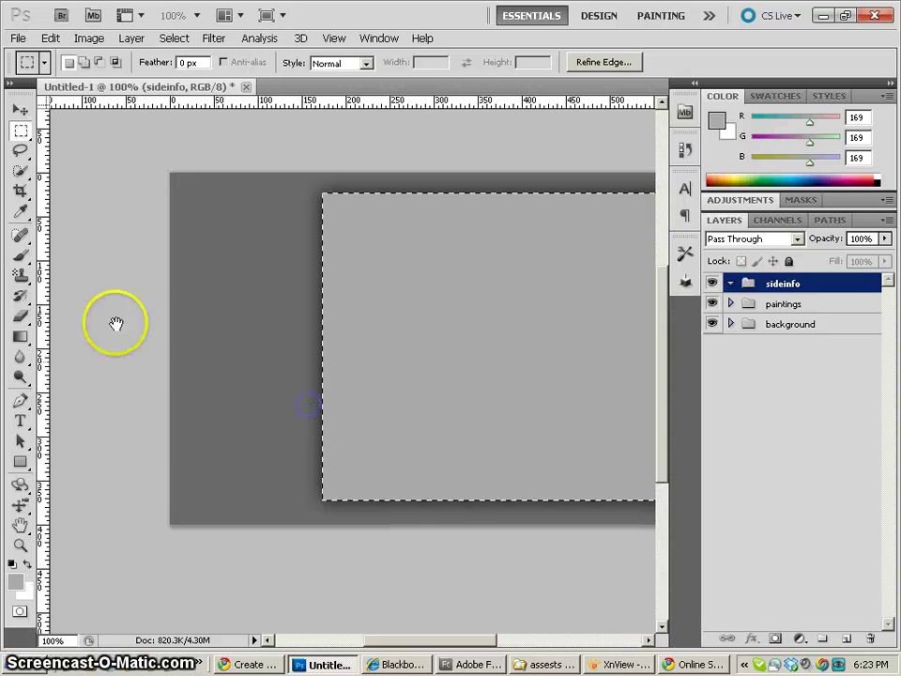
{"action": "left_click", "coordinate": [19, 422]}
{"action": "left_click", "coordinate": [188, 218]}
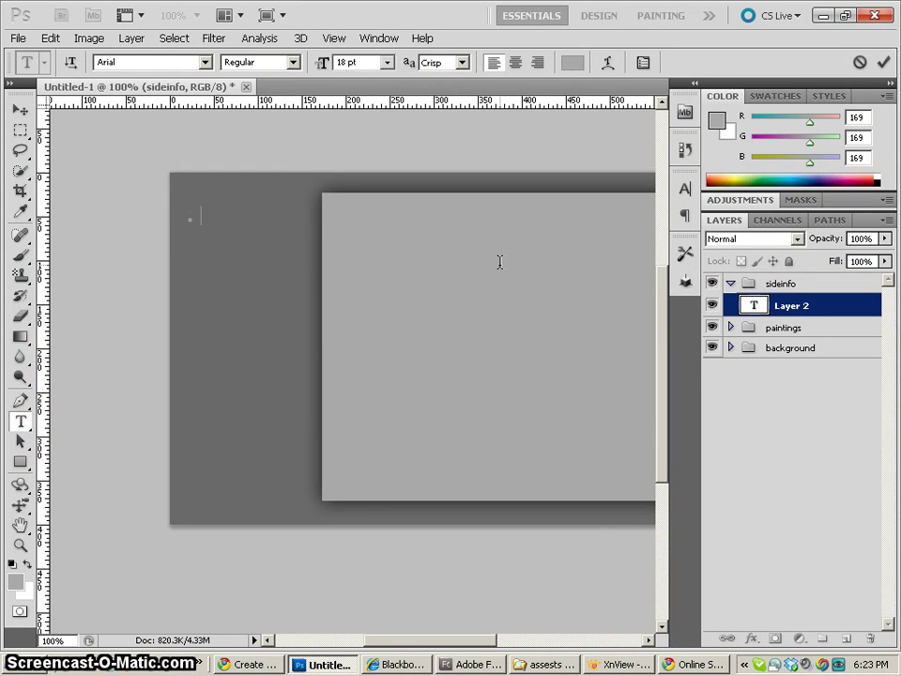
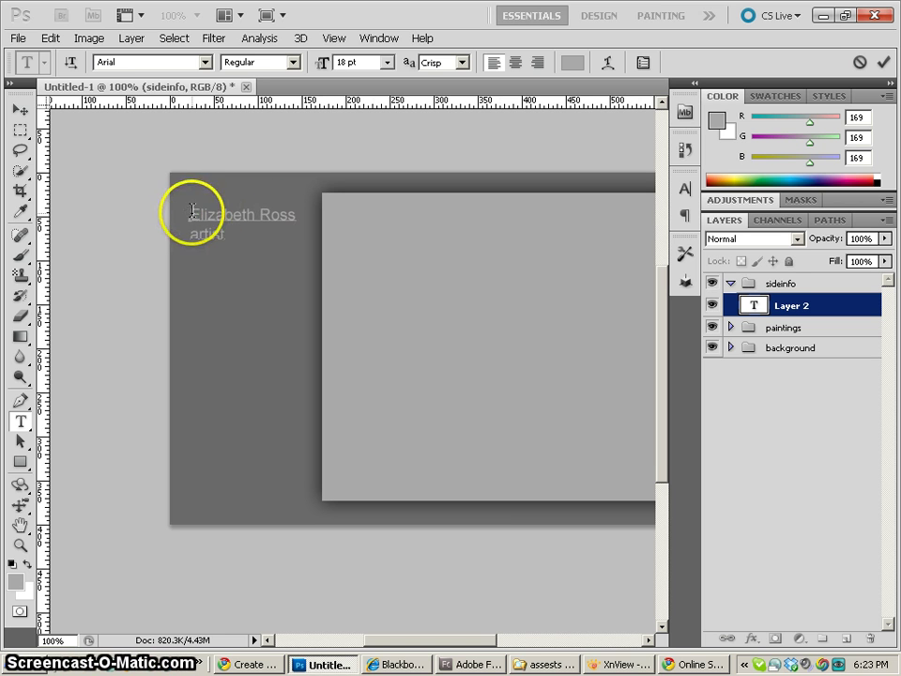
{"action": "left_click_drag", "start_coordinate": [190, 214], "coordinate": [317, 208]}
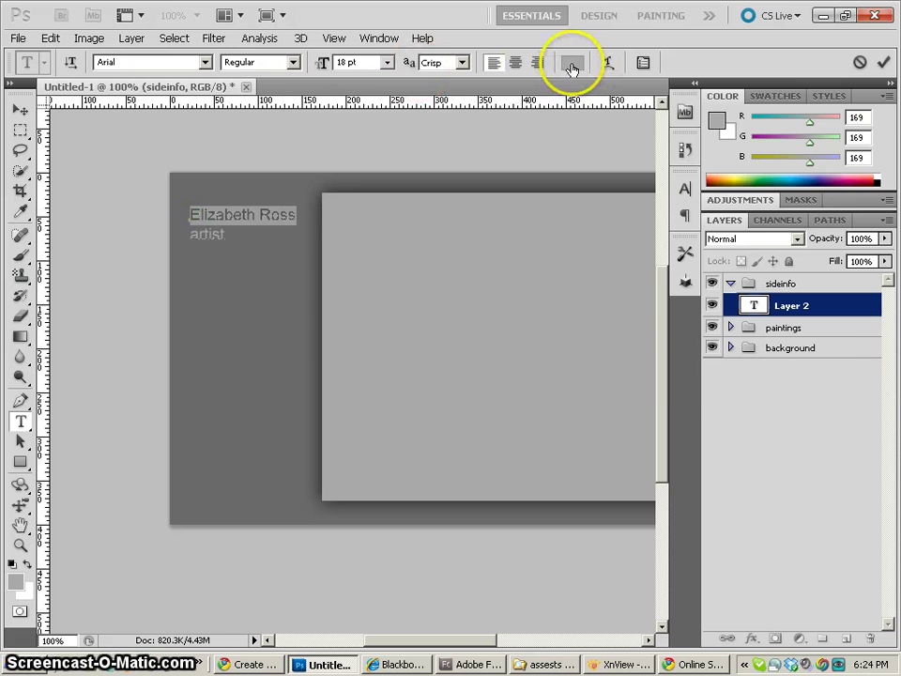
Color the selected name line white
{"action": "left_click", "coordinate": [573, 63]}
{"action": "left_click", "coordinate": [503, 215]}
{"action": "left_click_drag", "start_coordinate": [503, 215], "coordinate": [438, 133]}
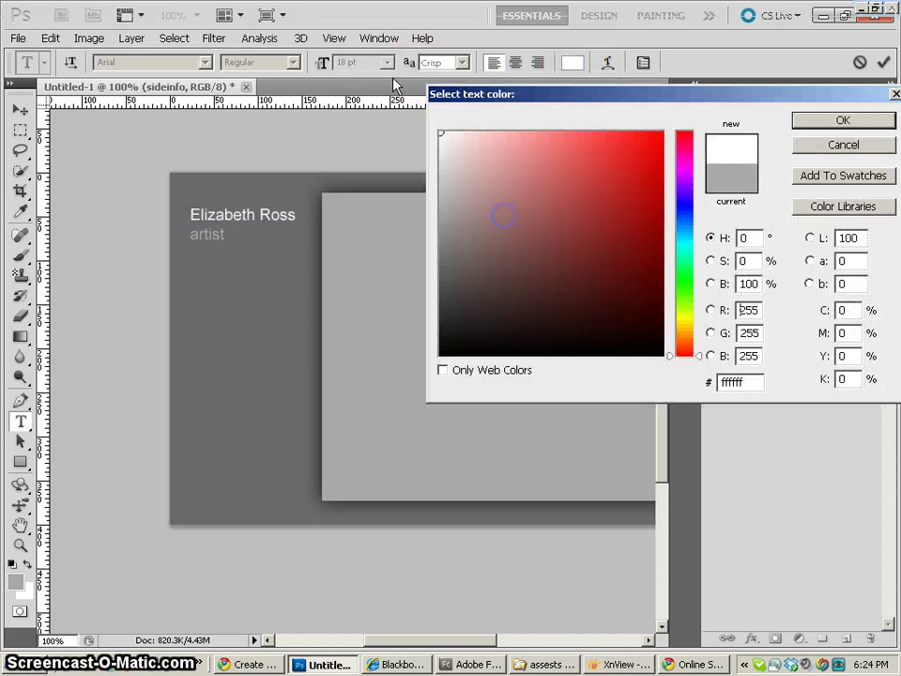
{"action": "left_click", "coordinate": [843, 121]}
Color the word 'artist' light blue, commit the text, and nudge it into place
{"action": "double_click", "coordinate": [215, 231]}
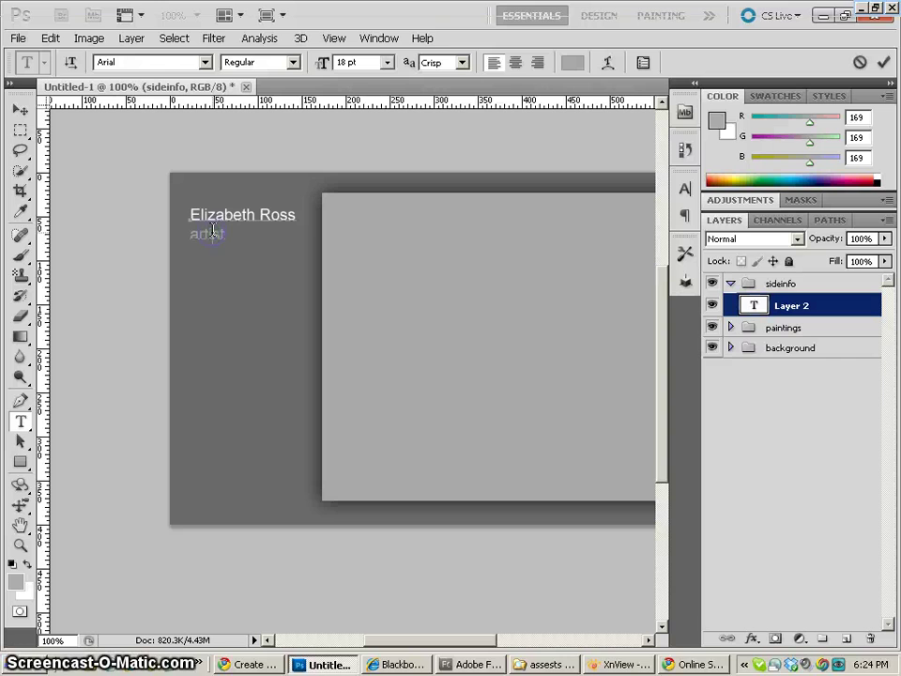
{"action": "left_click", "coordinate": [573, 63]}
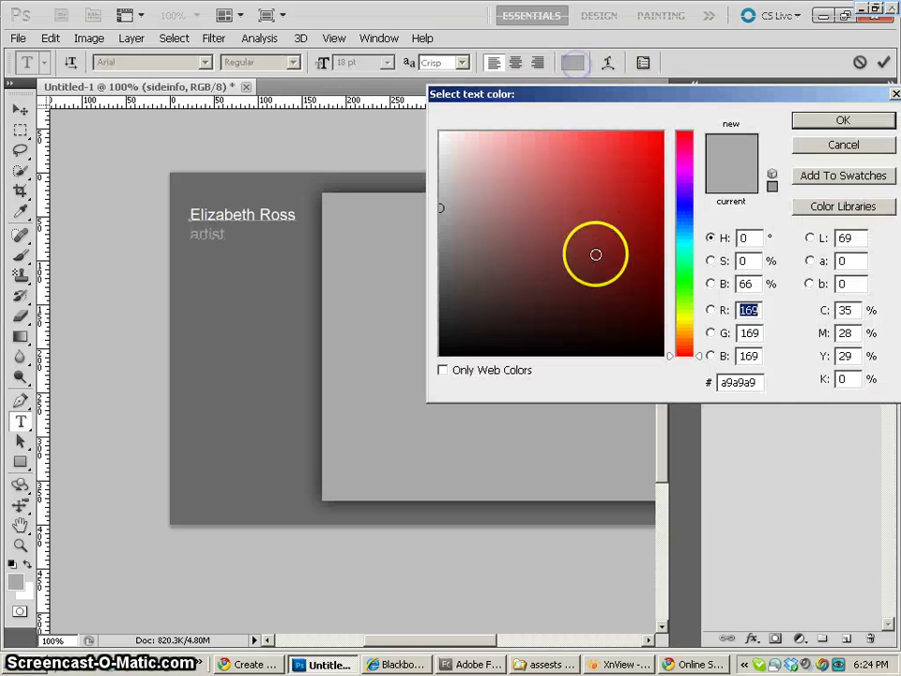
{"action": "left_click_drag", "start_coordinate": [689, 342], "coordinate": [689, 323]}
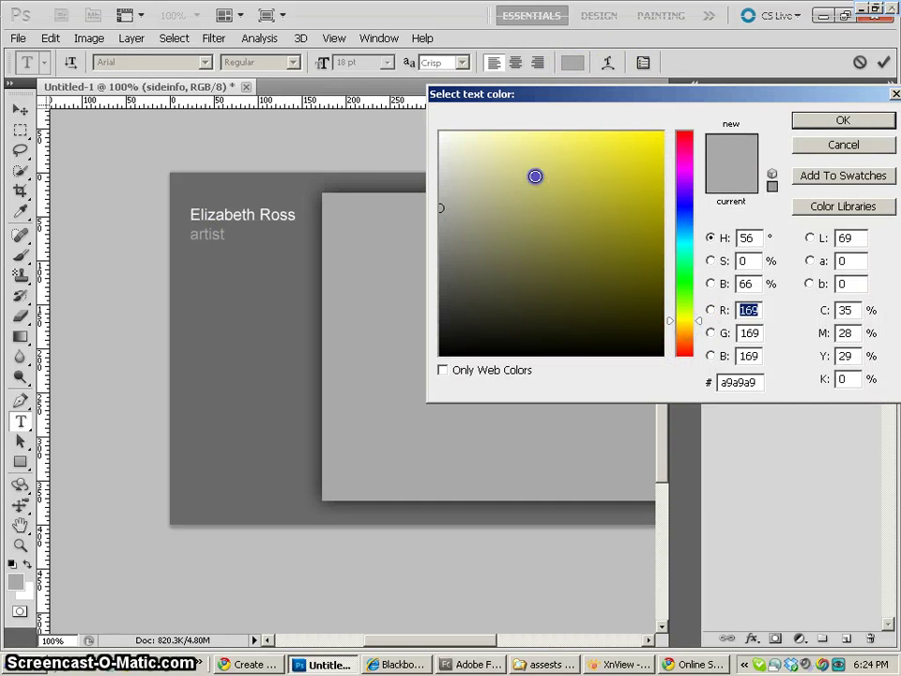
{"action": "mouse_move", "coordinate": [535, 177]}
{"action": "left_mouse_down"}
{"action": "mouse_move", "coordinate": [549, 142]}
{"action": "mouse_move", "coordinate": [579, 141]}
{"action": "left_mouse_up"}
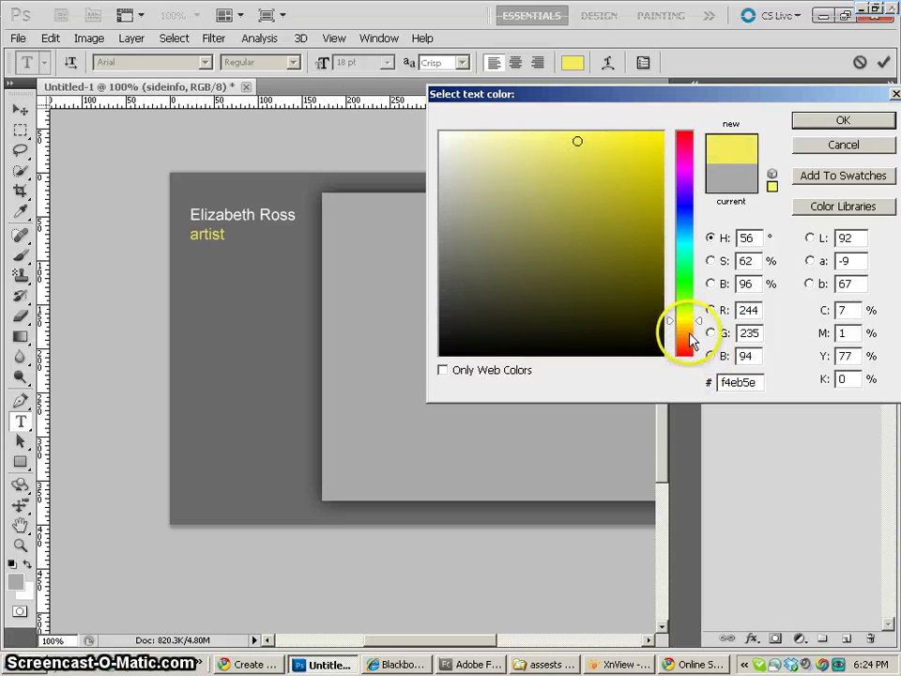
{"action": "left_click_drag", "start_coordinate": [689, 335], "coordinate": [685, 240]}
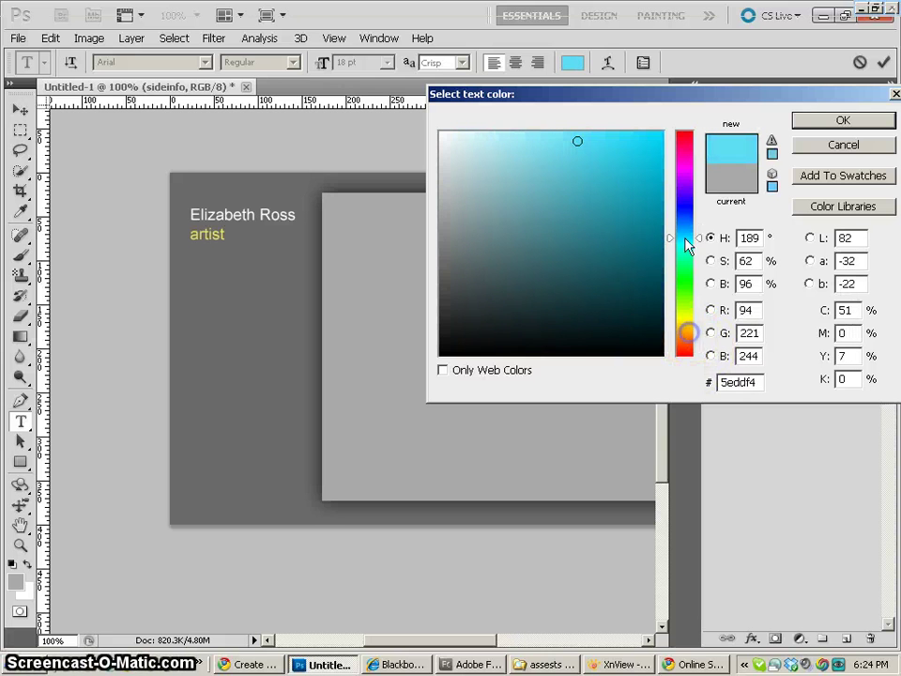
{"action": "left_click", "coordinate": [549, 145]}
{"action": "left_click_drag", "start_coordinate": [549, 144], "coordinate": [589, 154]}
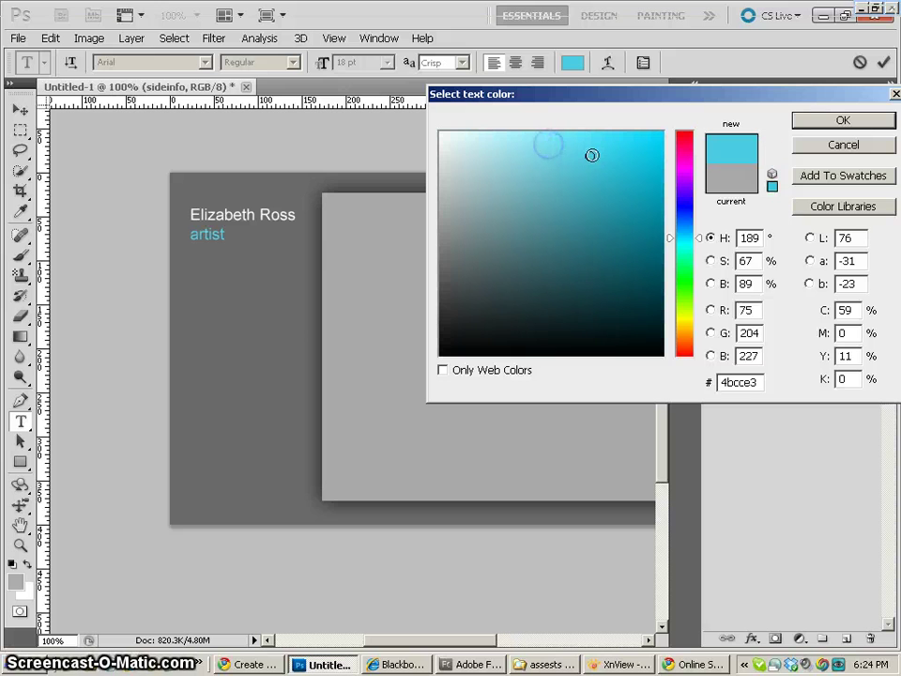
{"action": "left_click", "coordinate": [605, 143]}
{"action": "left_click_drag", "start_coordinate": [688, 251], "coordinate": [687, 229]}
{"action": "left_click", "coordinate": [493, 172]}
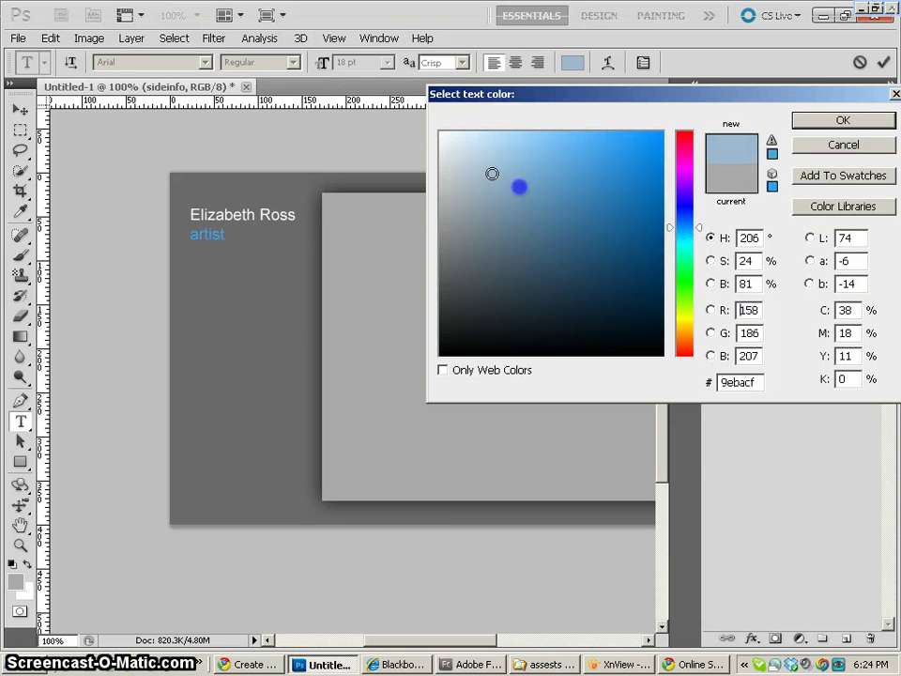
{"action": "left_click", "coordinate": [509, 197]}
{"action": "mouse_move", "coordinate": [509, 197]}
{"action": "left_mouse_down"}
{"action": "mouse_move", "coordinate": [516, 181]}
{"action": "mouse_move", "coordinate": [543, 170]}
{"action": "mouse_move", "coordinate": [530, 187]}
{"action": "mouse_move", "coordinate": [523, 160]}
{"action": "left_mouse_up"}
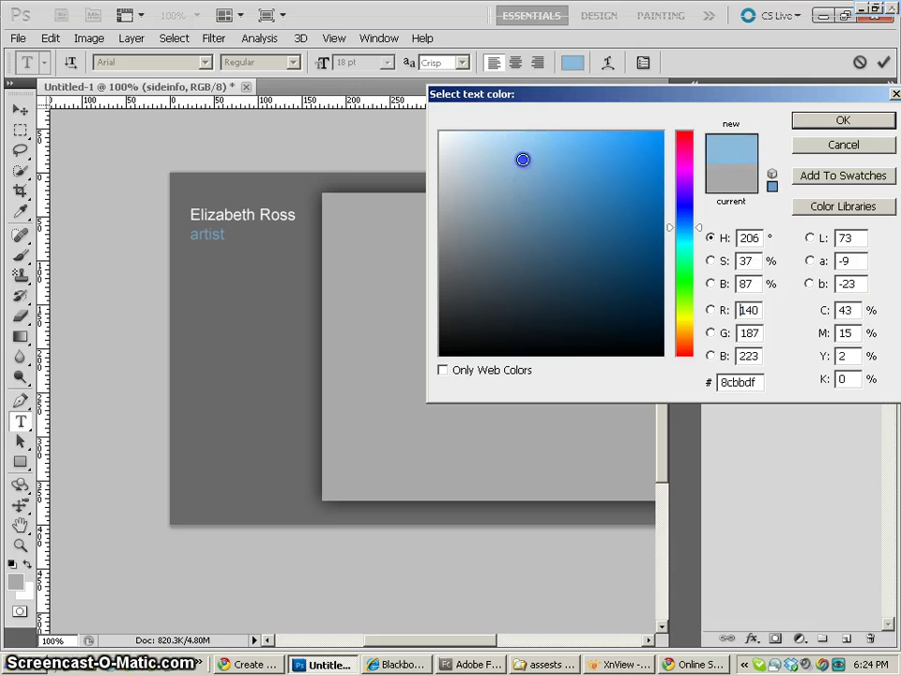
{"action": "left_click", "coordinate": [842, 121]}
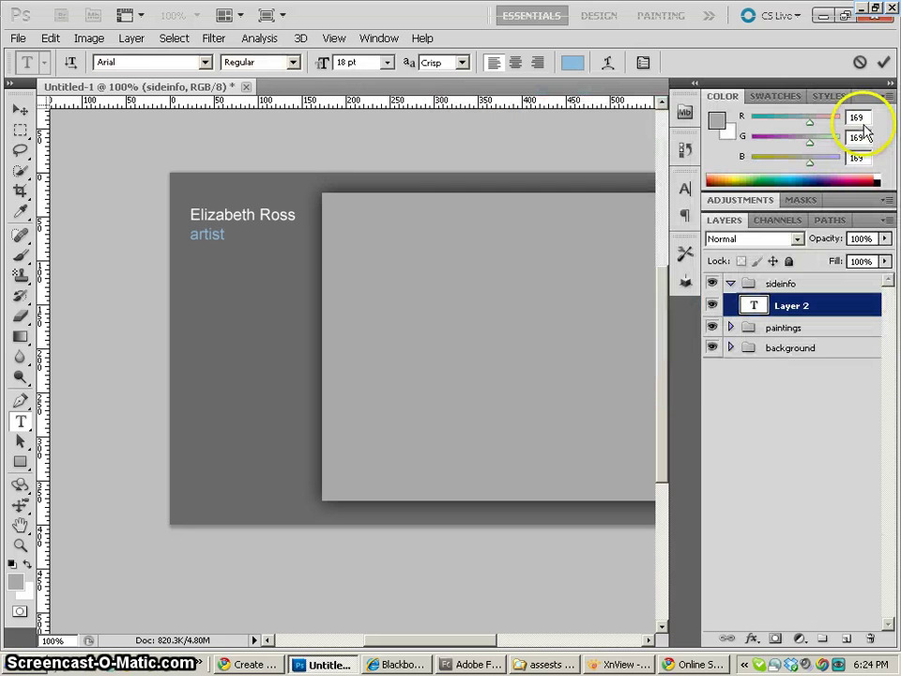
{"action": "left_click", "coordinate": [22, 112]}
{"action": "left_click_drag", "start_coordinate": [280, 231], "coordinate": [279, 228]}
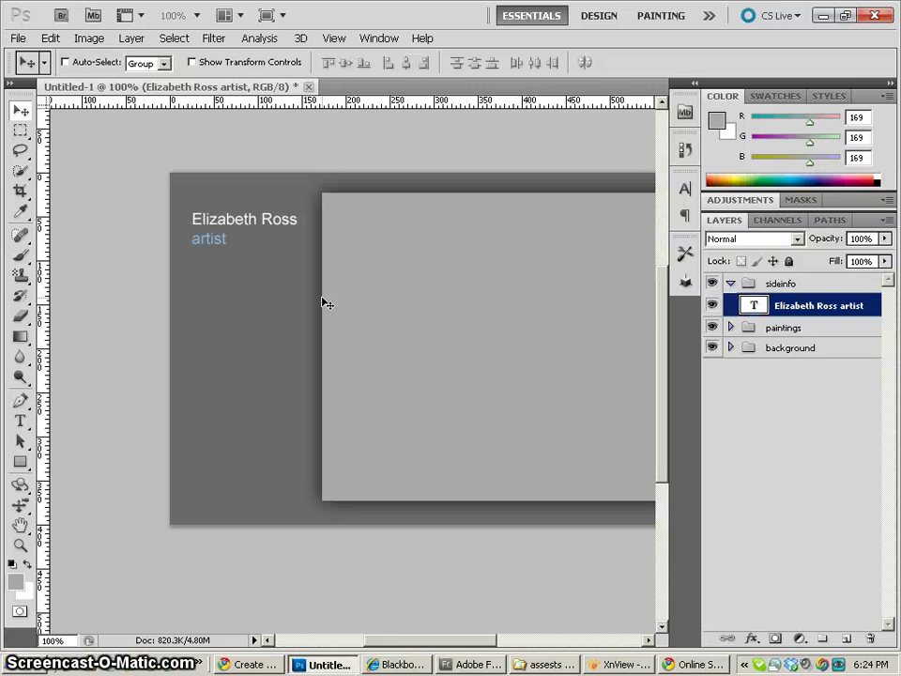
Draw a grey 10 px-radius rounded rectangle button below the 'artist' caption
{"action": "left_click", "coordinate": [20, 461]}
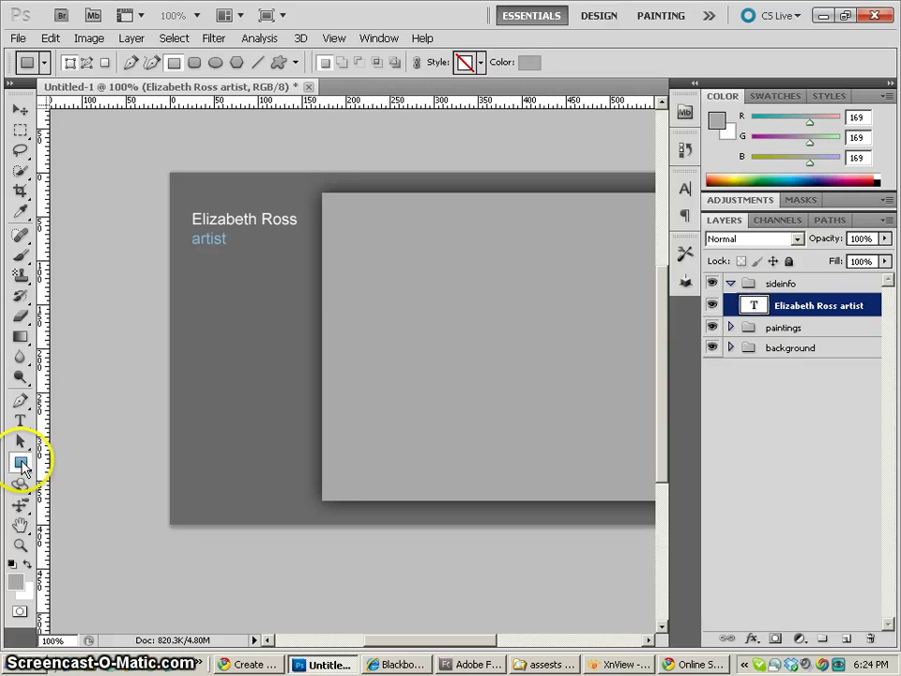
{"action": "left_click", "coordinate": [19, 130]}
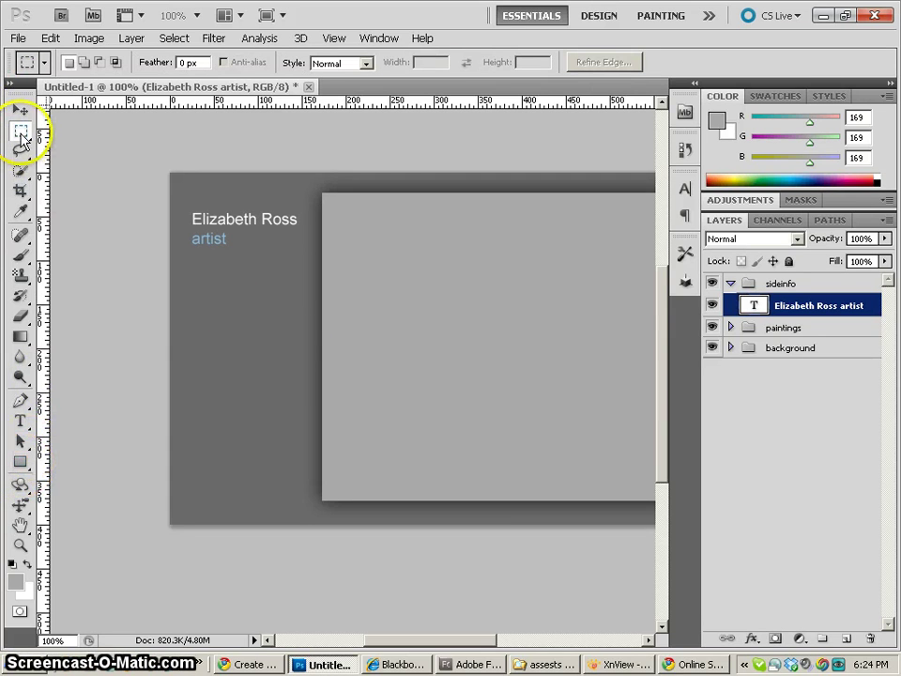
{"action": "left_click", "coordinate": [20, 461]}
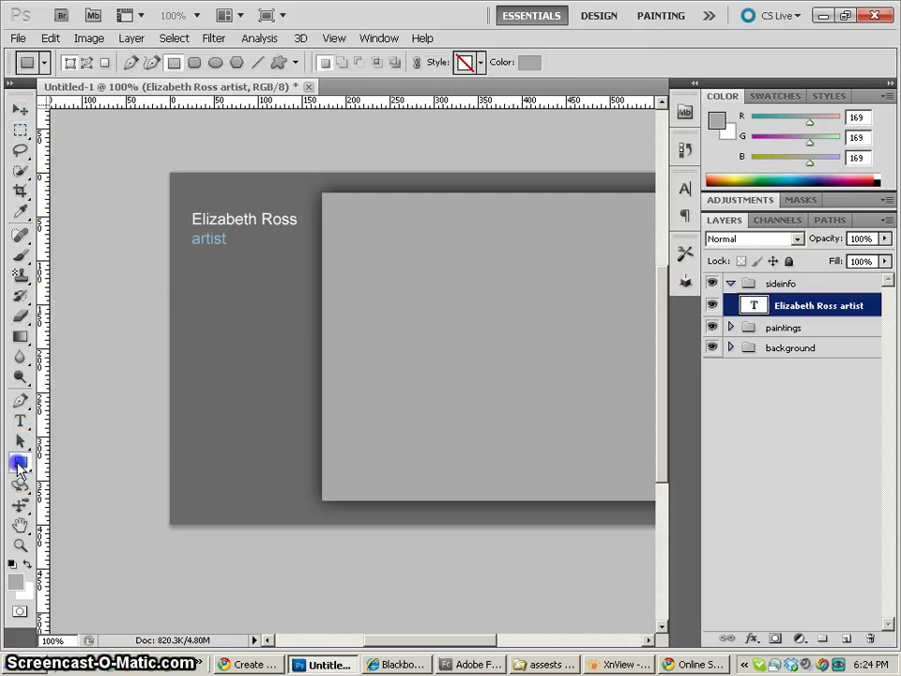
{"action": "left_click", "coordinate": [94, 476]}
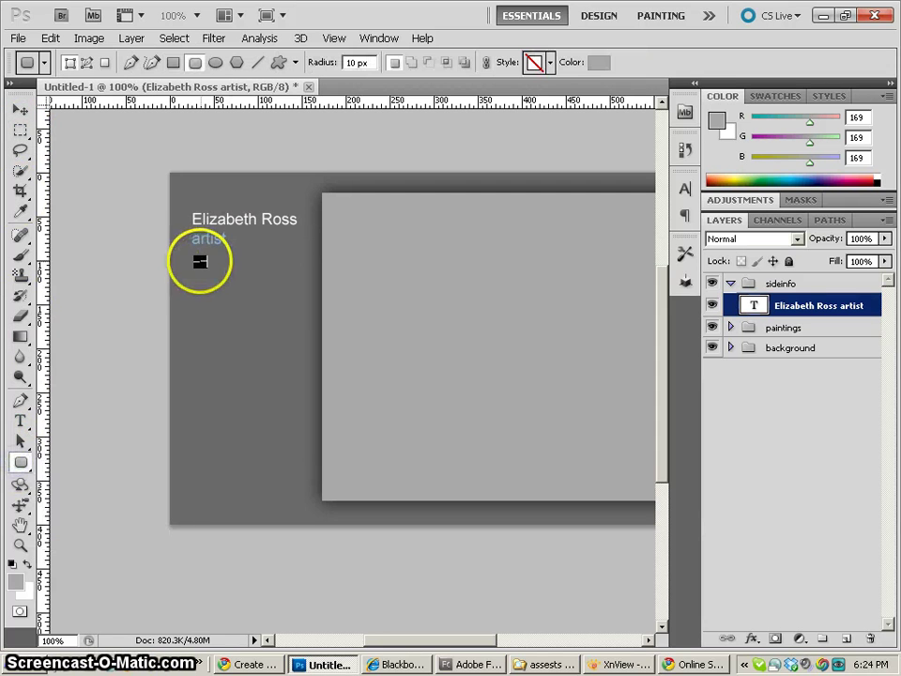
{"action": "left_click_drag", "start_coordinate": [193, 261], "coordinate": [295, 287]}
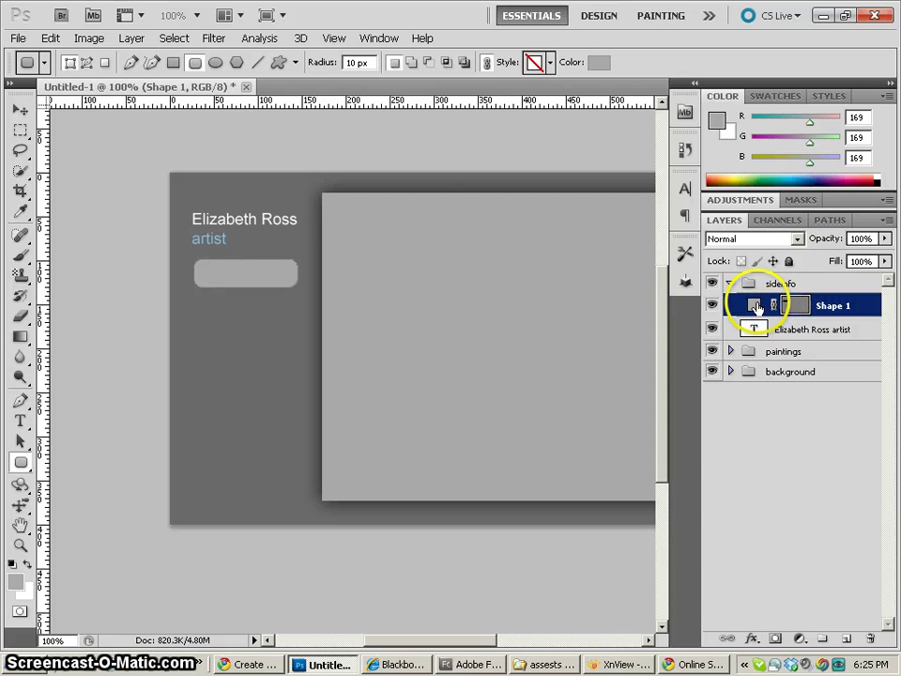
{"action": "left_click", "coordinate": [798, 305]}
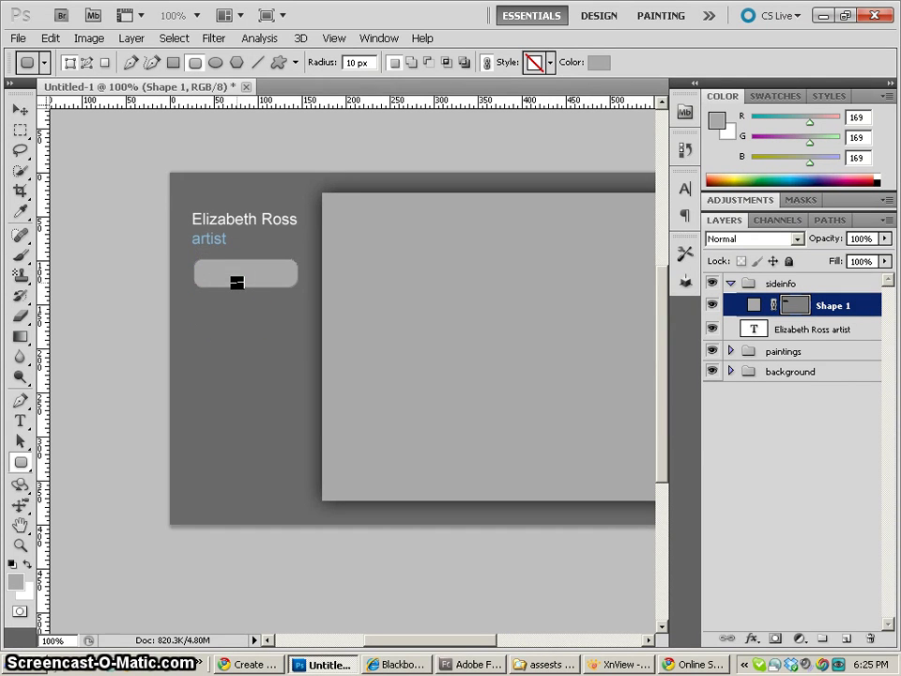
{"action": "key", "text": "ctrl+plus"}
{"action": "key", "text": "ctrl+minus"}
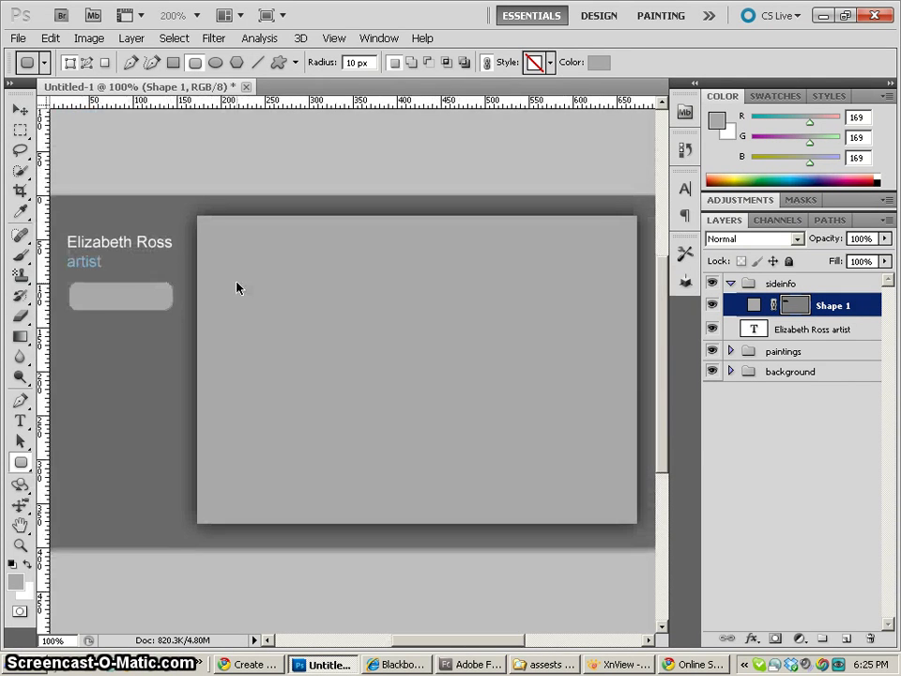
{"action": "left_click_drag", "start_coordinate": [231, 283], "coordinate": [302, 285]}
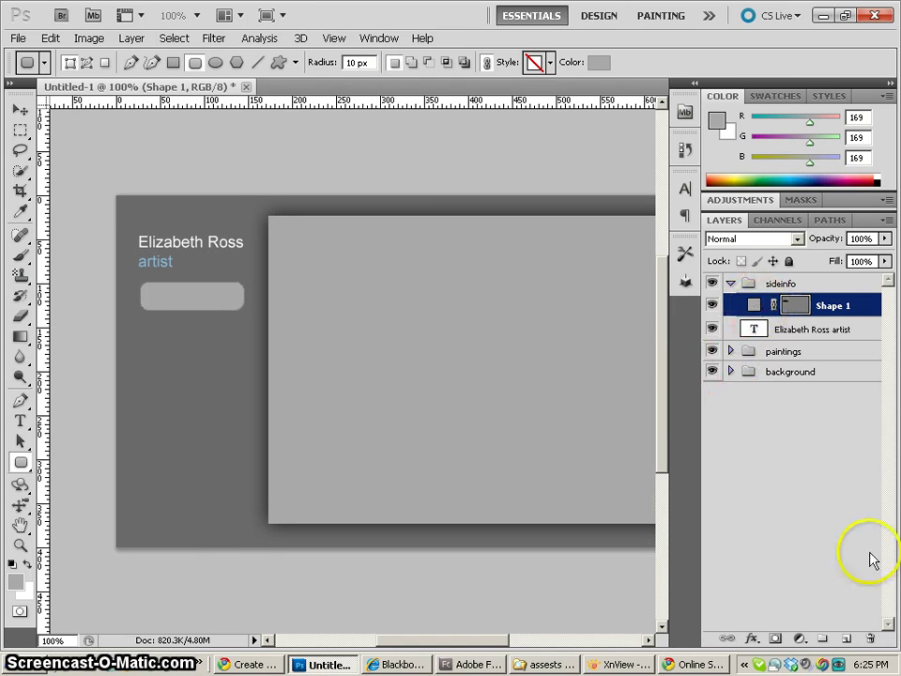
Merge the Shape 1 button into a new empty layer and name it 'bio'
{"action": "left_click", "coordinate": [842, 639]}
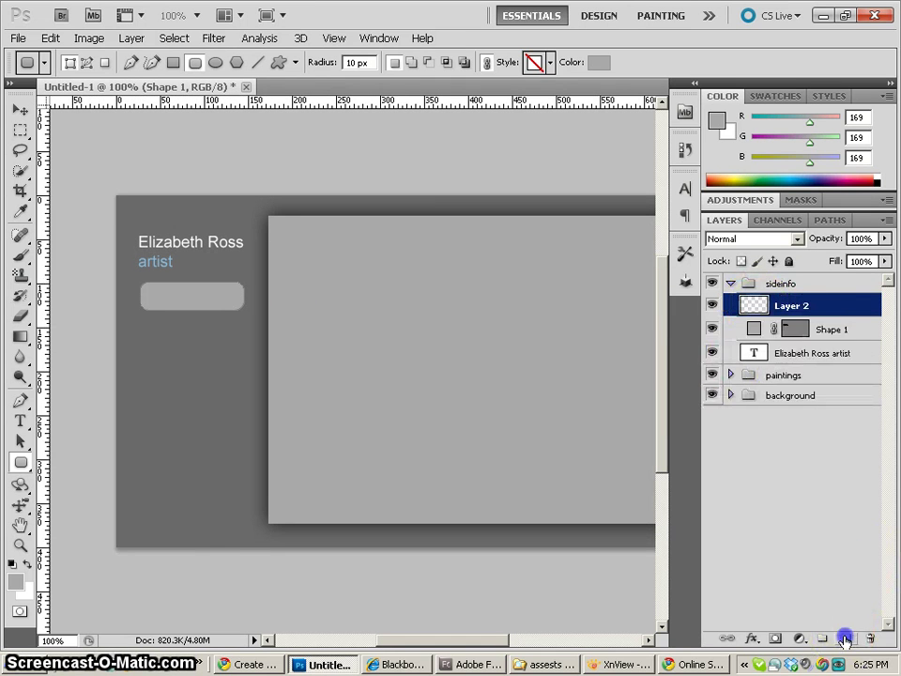
{"action": "left_click", "coordinate": [752, 330], "text": "shift"}
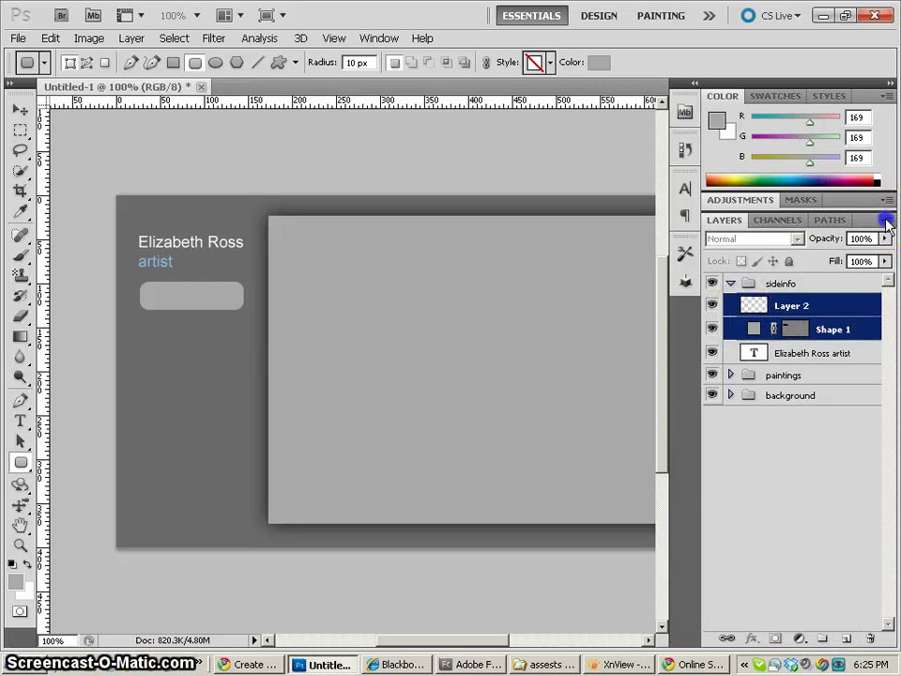
{"action": "left_click", "coordinate": [886, 219]}
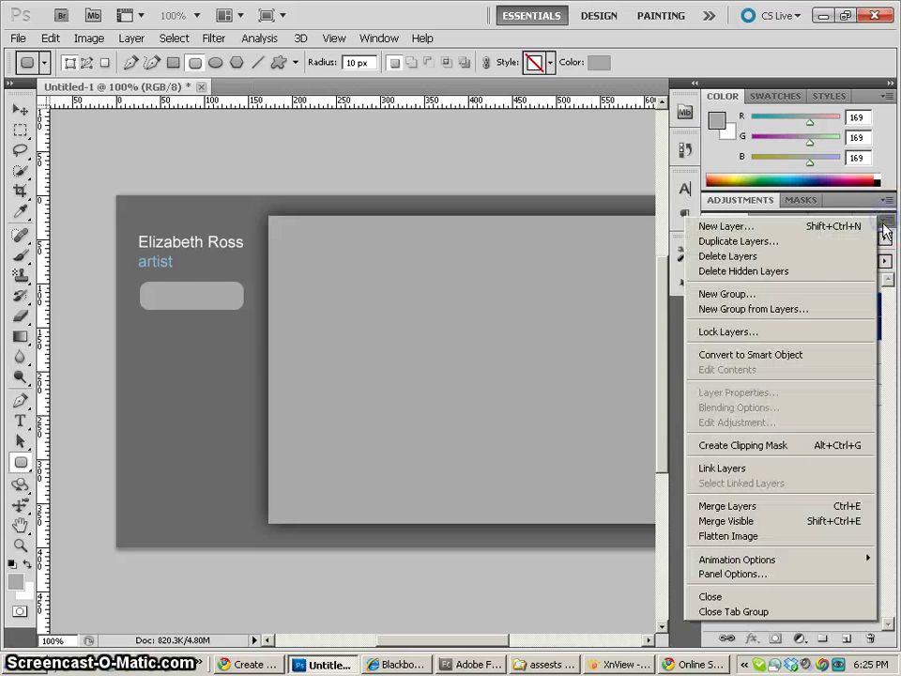
{"action": "left_click", "coordinate": [771, 506]}
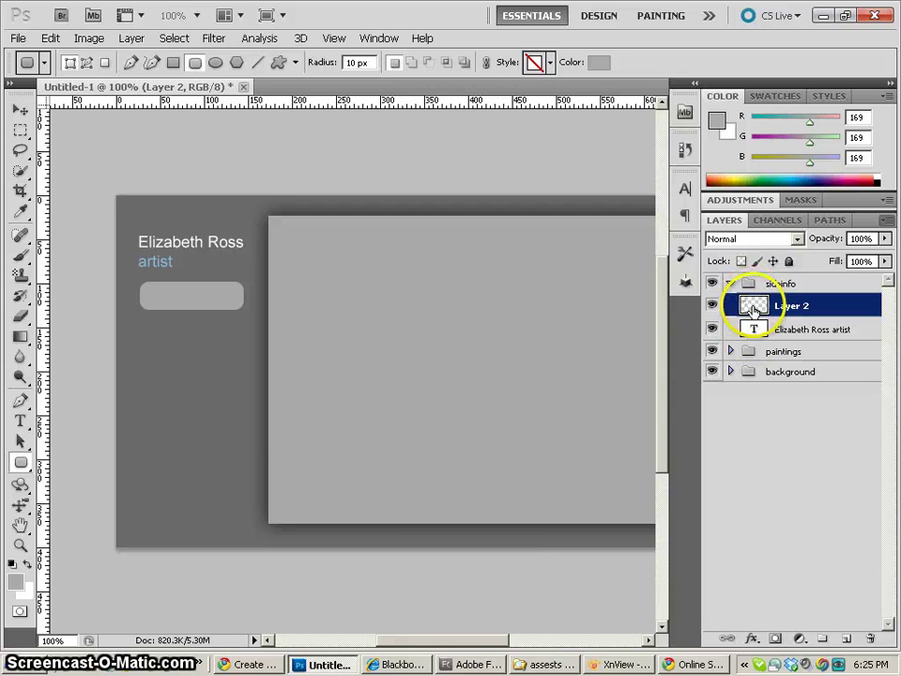
{"action": "double_click", "coordinate": [805, 306]}
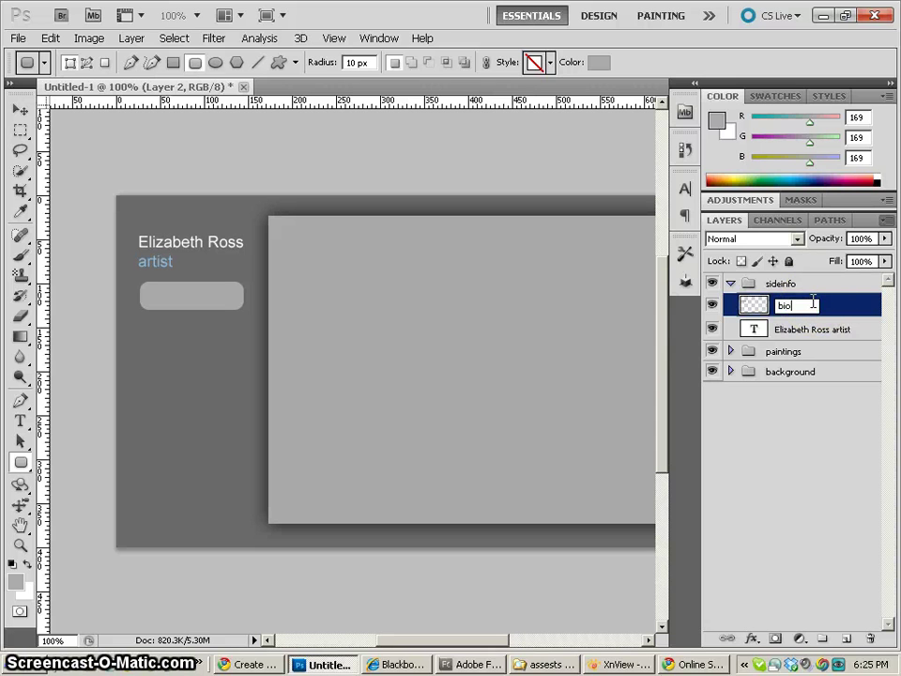
{"action": "key", "text": "Return"}
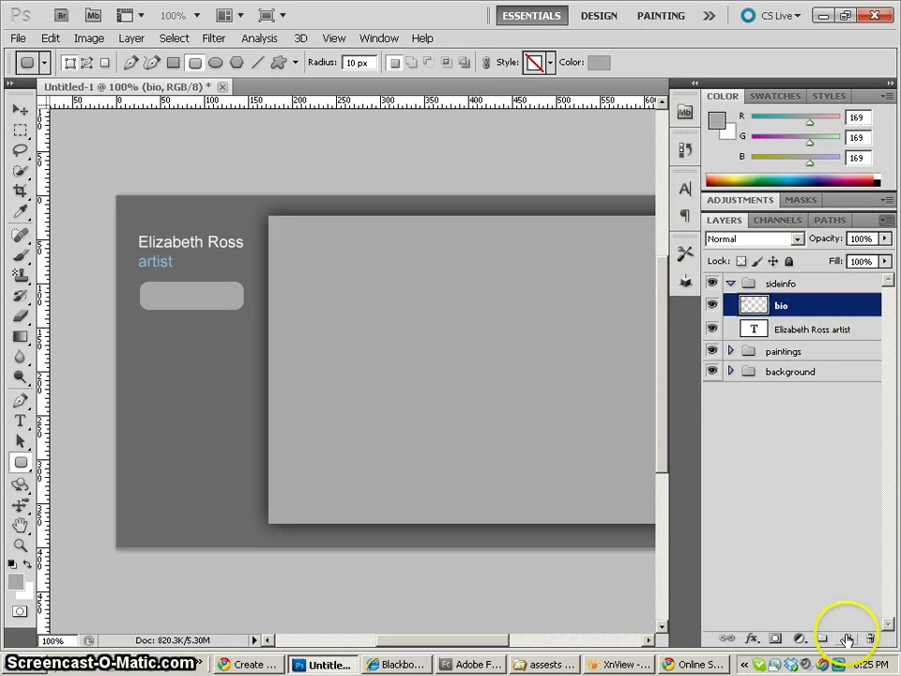
Add an empty layer named 'paintings' and move it into the paintings group
{"action": "left_click", "coordinate": [845, 638]}
{"action": "double_click", "coordinate": [786, 306]}
{"action": "left_click_drag", "start_coordinate": [784, 305], "coordinate": [816, 306]}
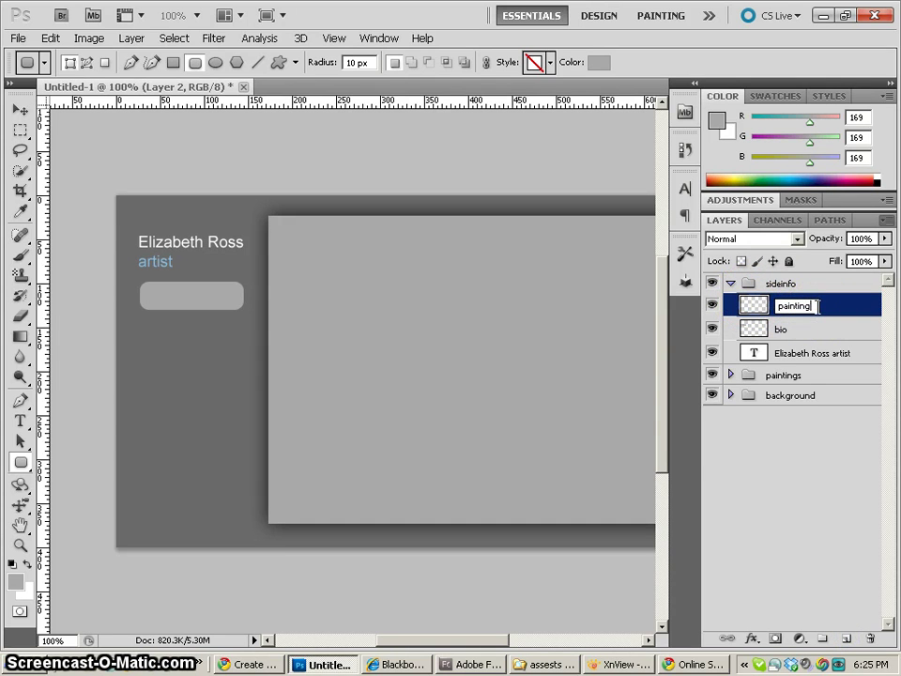
{"action": "key", "text": "Return"}
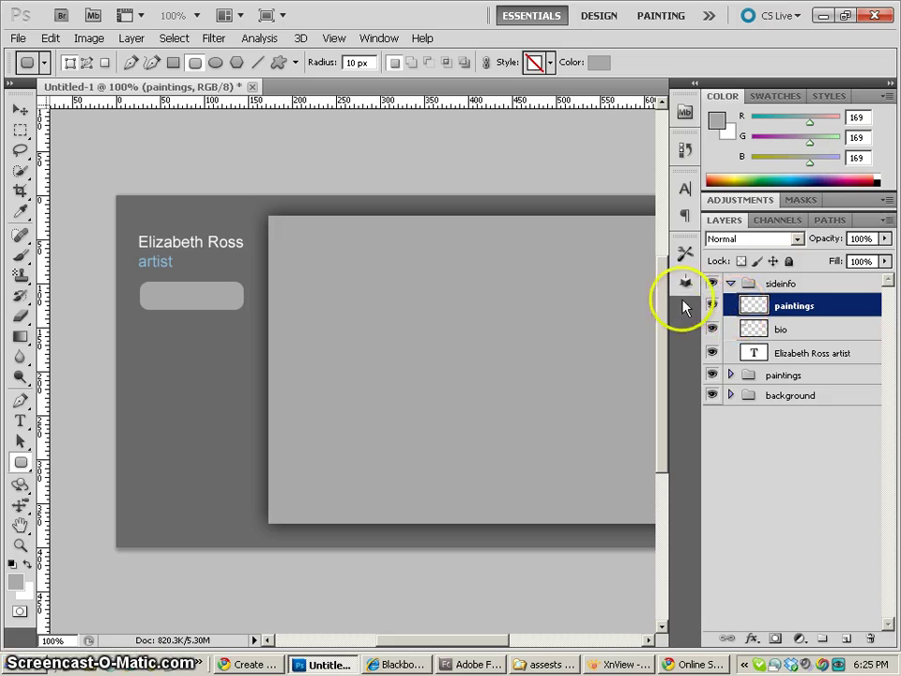
{"action": "left_click", "coordinate": [765, 329]}
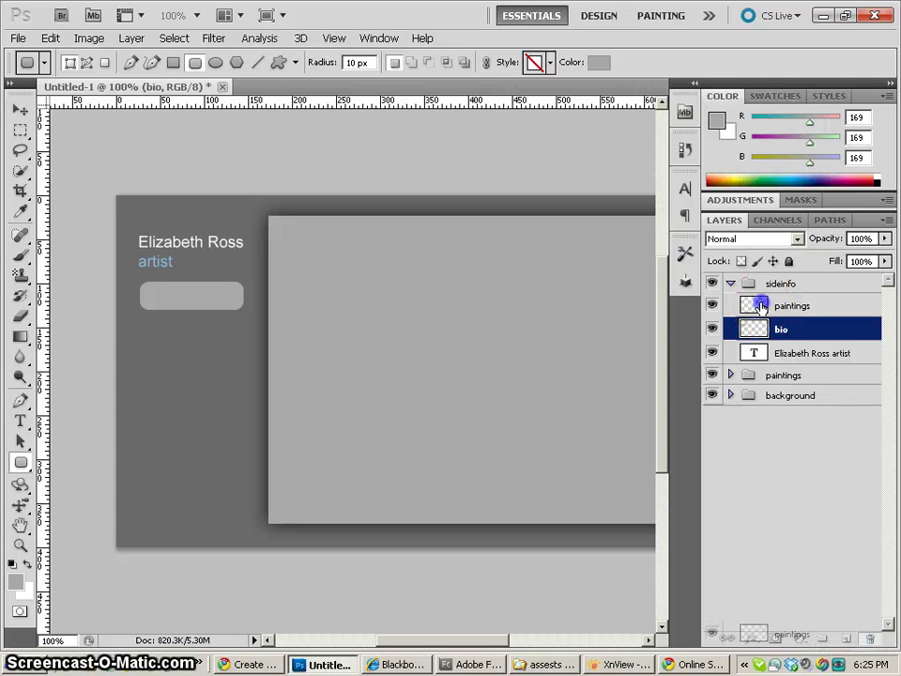
{"action": "left_click_drag", "start_coordinate": [758, 306], "coordinate": [760, 378]}
{"action": "left_click", "coordinate": [743, 298]}
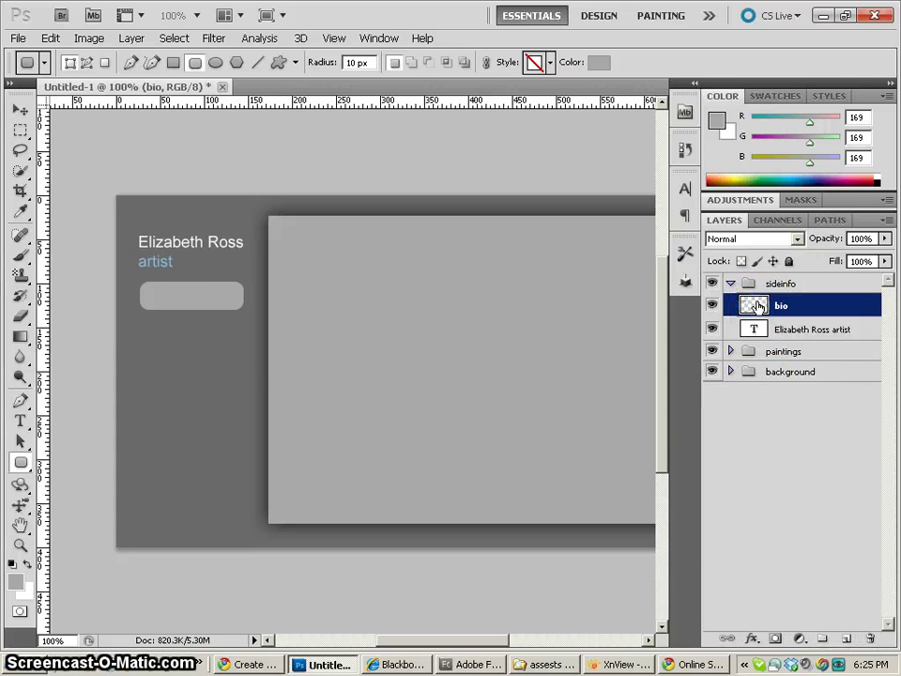
Duplicate the bio button, move the copy below the original, and rename it 'paintings'
{"action": "key", "text": "ctrl+j"}
{"action": "left_click", "coordinate": [230, 301]}
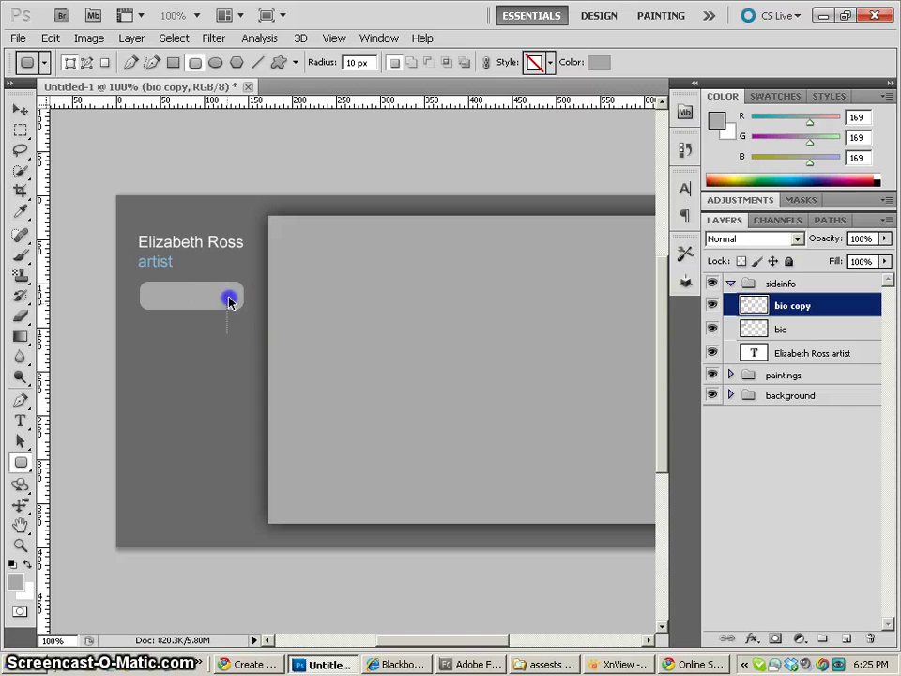
{"action": "left_click_drag", "start_coordinate": [229, 297], "coordinate": [210, 336]}
{"action": "left_click", "coordinate": [225, 303]}
{"action": "left_click", "coordinate": [20, 109]}
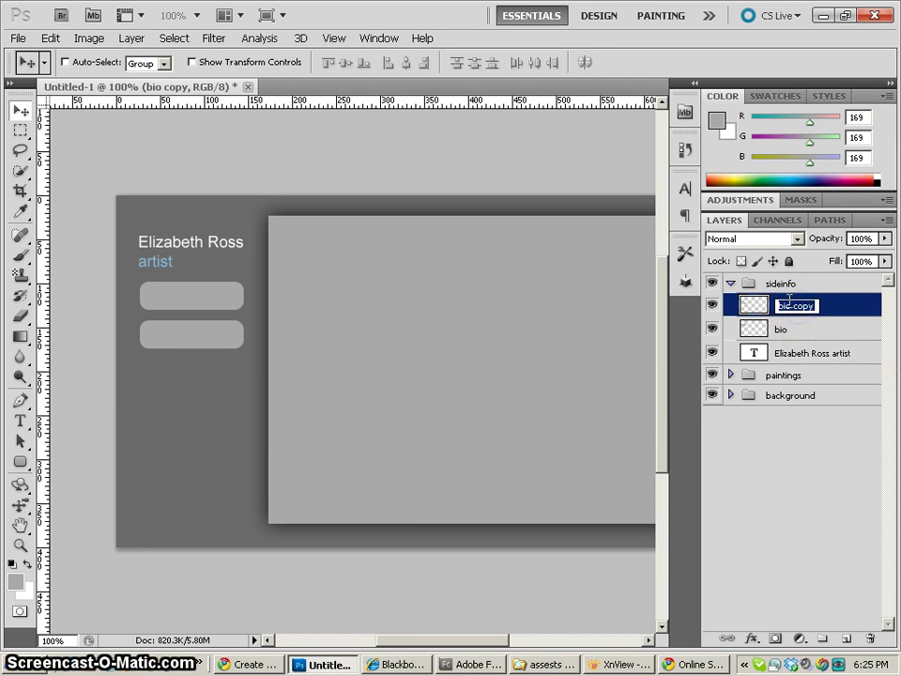
{"action": "type", "text": "tings"}
{"action": "key", "text": "Return"}
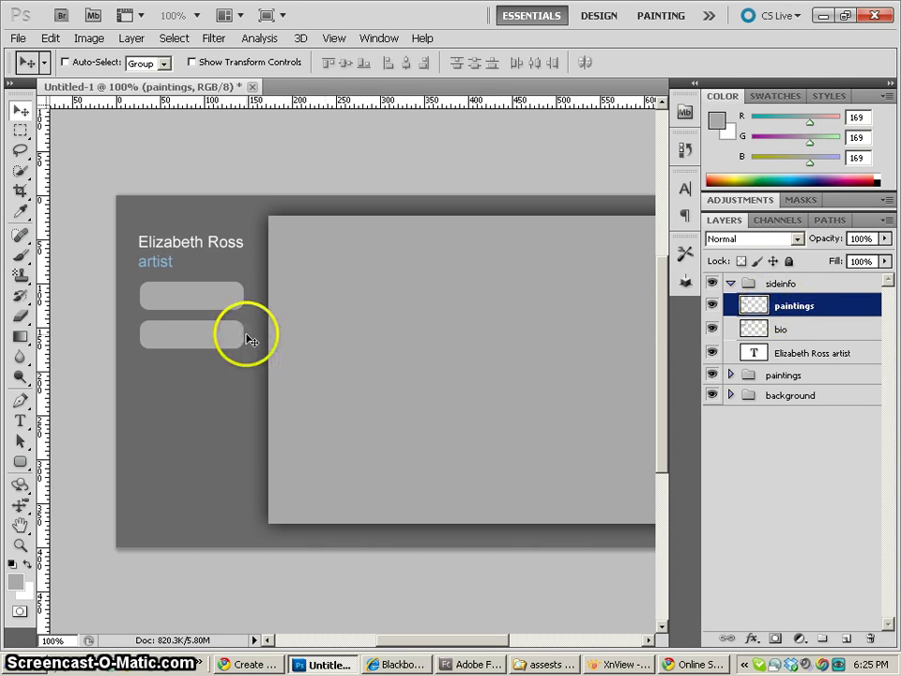
{"action": "left_click", "coordinate": [809, 355]}
Copy the name text layer to the top, retype it as 'biography', and place it on the first button
{"action": "left_click_drag", "start_coordinate": [799, 355], "coordinate": [847, 638]}
{"action": "left_click_drag", "start_coordinate": [753, 360], "coordinate": [751, 296]}
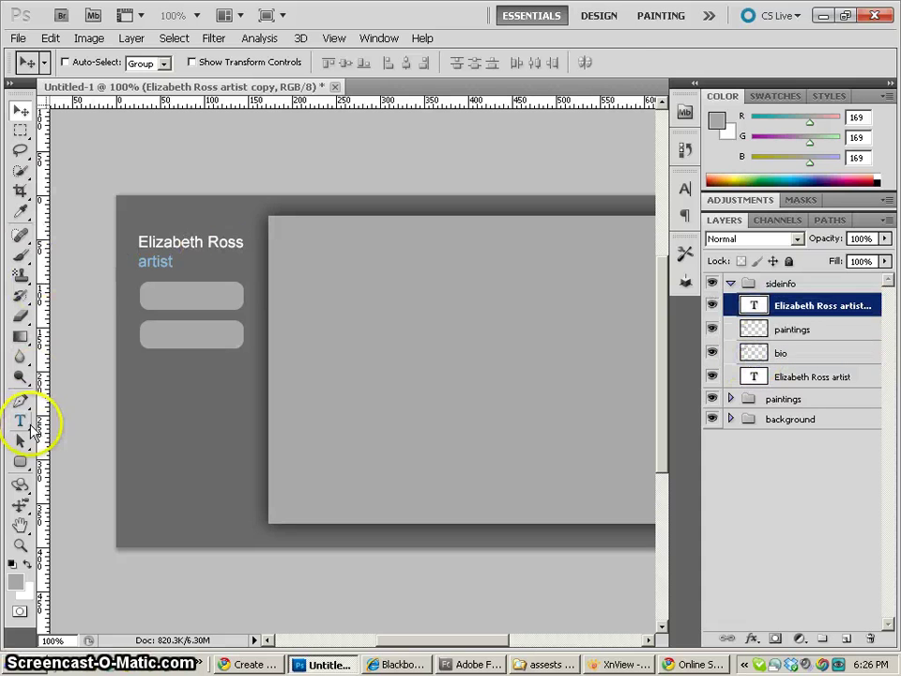
{"action": "left_click", "coordinate": [20, 420]}
{"action": "left_click", "coordinate": [140, 242]}
{"action": "left_click_drag", "start_coordinate": [141, 242], "coordinate": [231, 288]}
{"action": "type", "text": "Bio"}
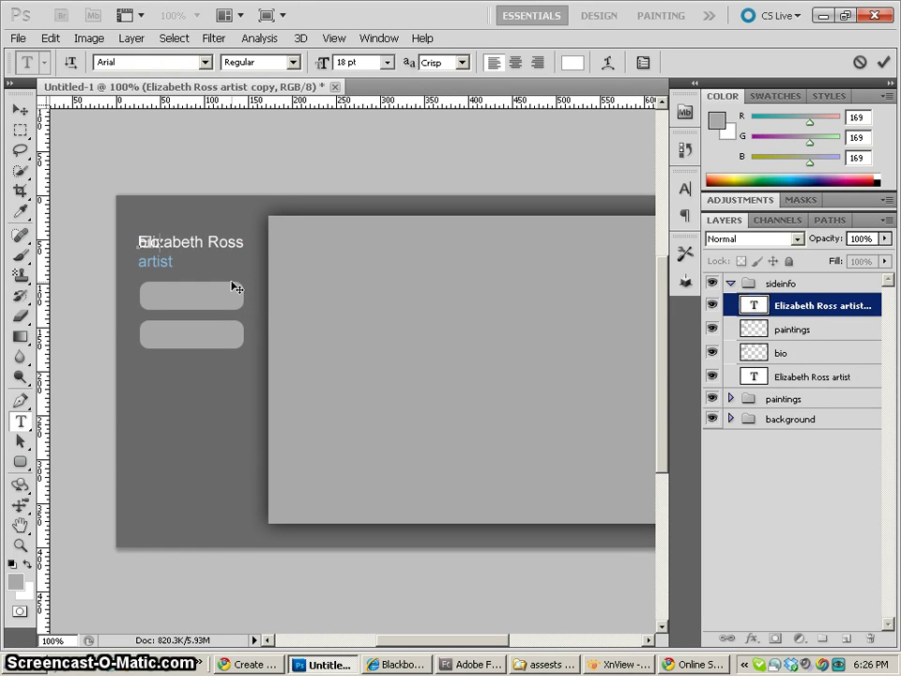
{"action": "type", "text": "sy"}
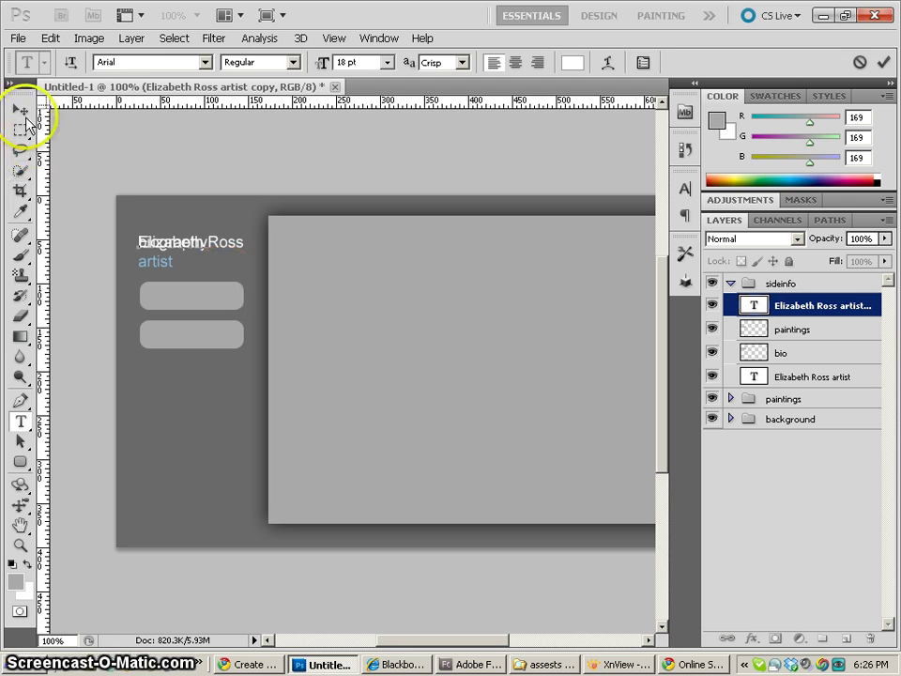
{"action": "left_click", "coordinate": [19, 110]}
{"action": "left_click_drag", "start_coordinate": [170, 250], "coordinate": [187, 301]}
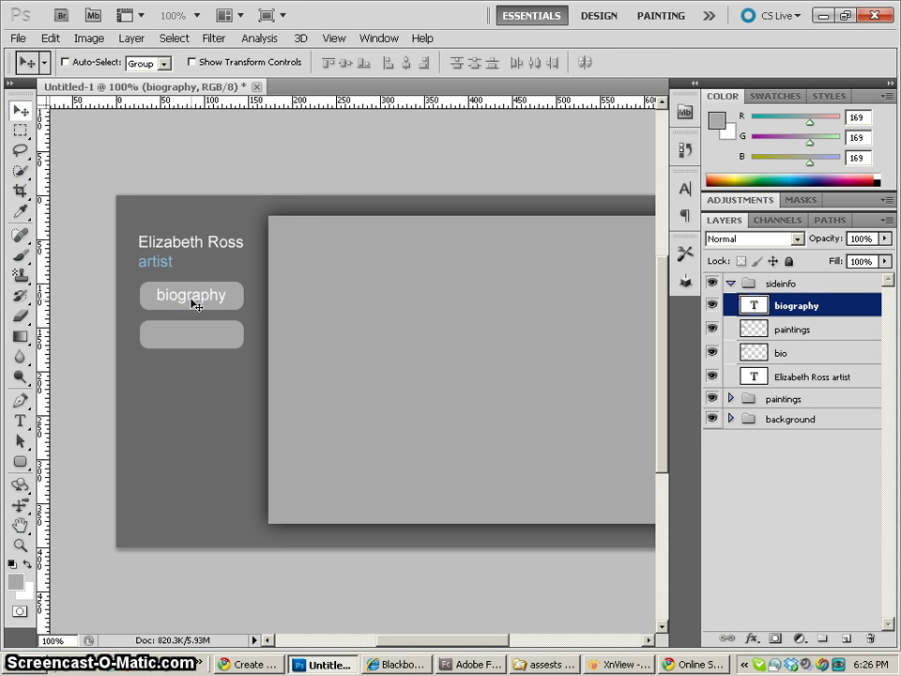
Duplicate the biography label and move the copy onto the second button
{"action": "key", "text": "Up"}
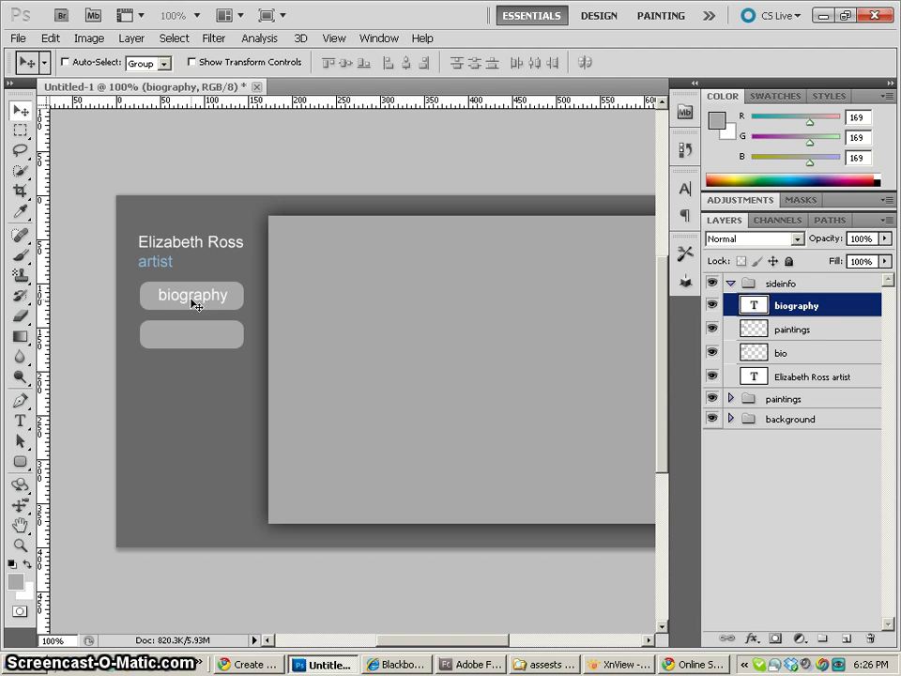
{"action": "left_click", "coordinate": [760, 308]}
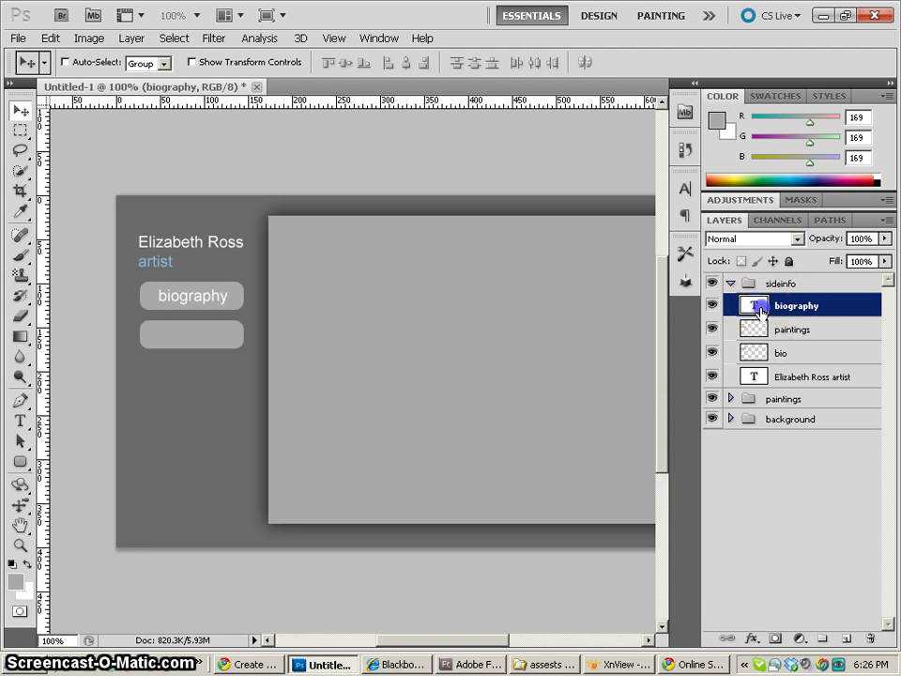
{"action": "key", "text": "ctrl+j"}
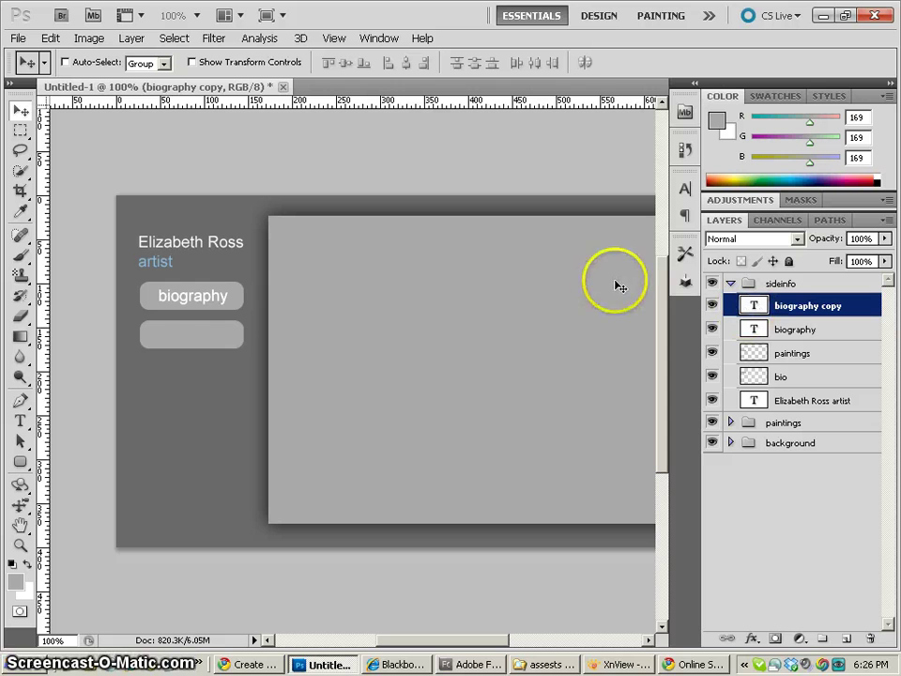
{"action": "left_click_drag", "start_coordinate": [193, 302], "coordinate": [187, 334]}
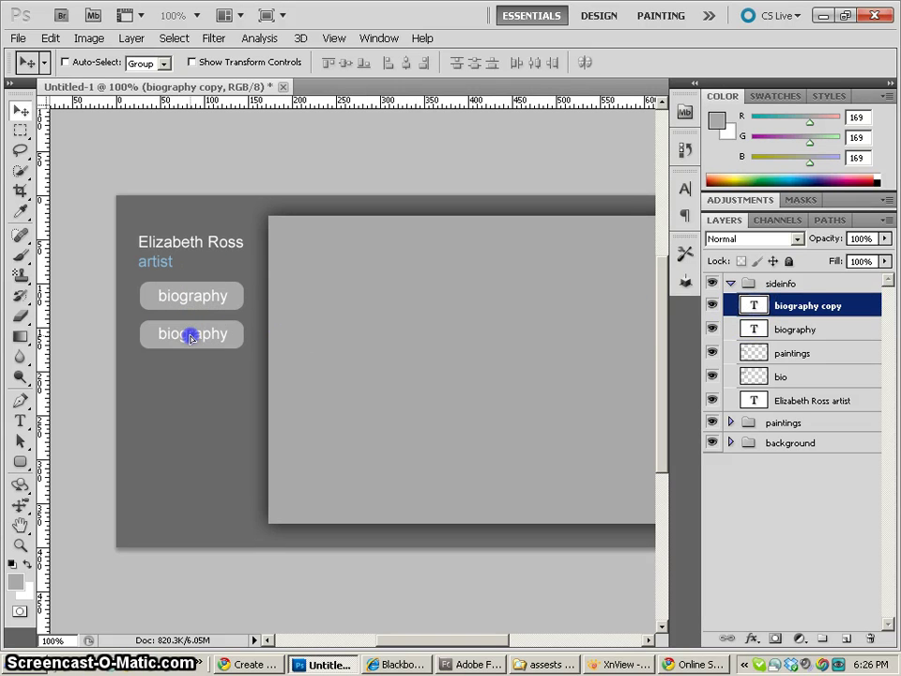
{"action": "double_click", "coordinate": [797, 317]}
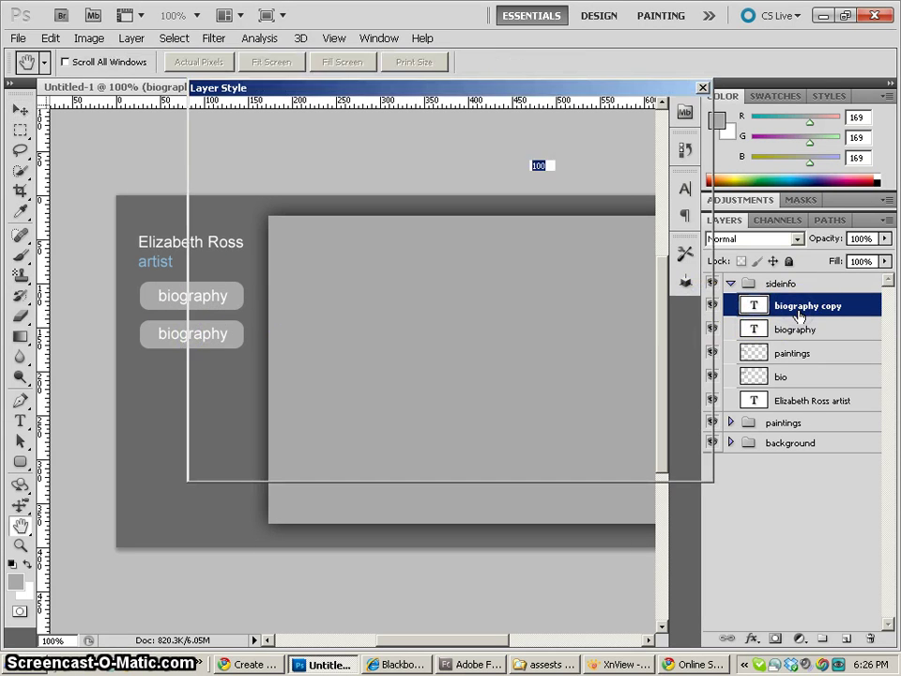
{"action": "left_click", "coordinate": [662, 142]}
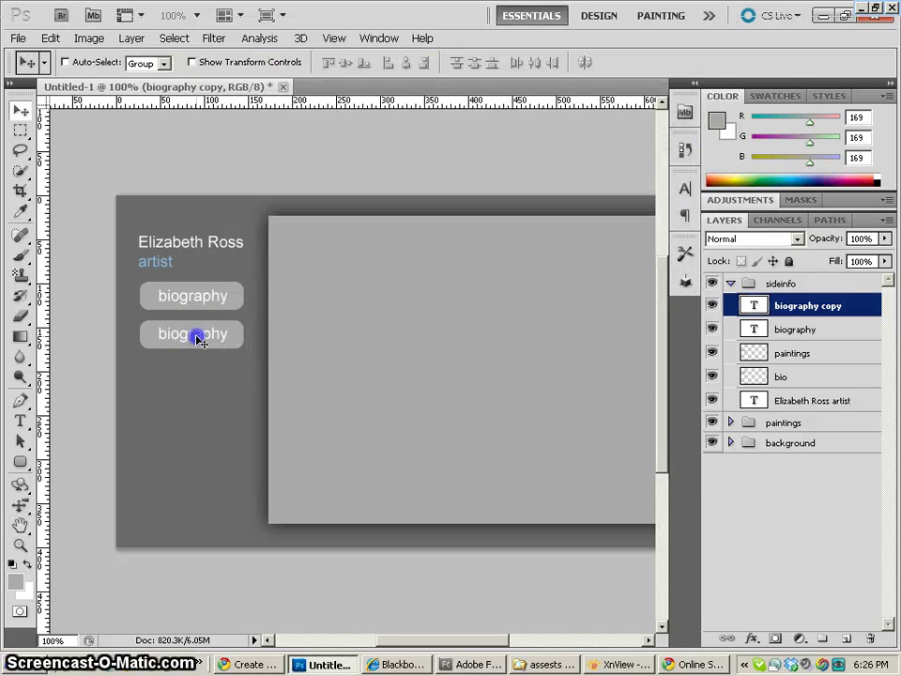
Replace the second button's label text with 'paintings' and commit it
{"action": "left_click", "coordinate": [20, 420]}
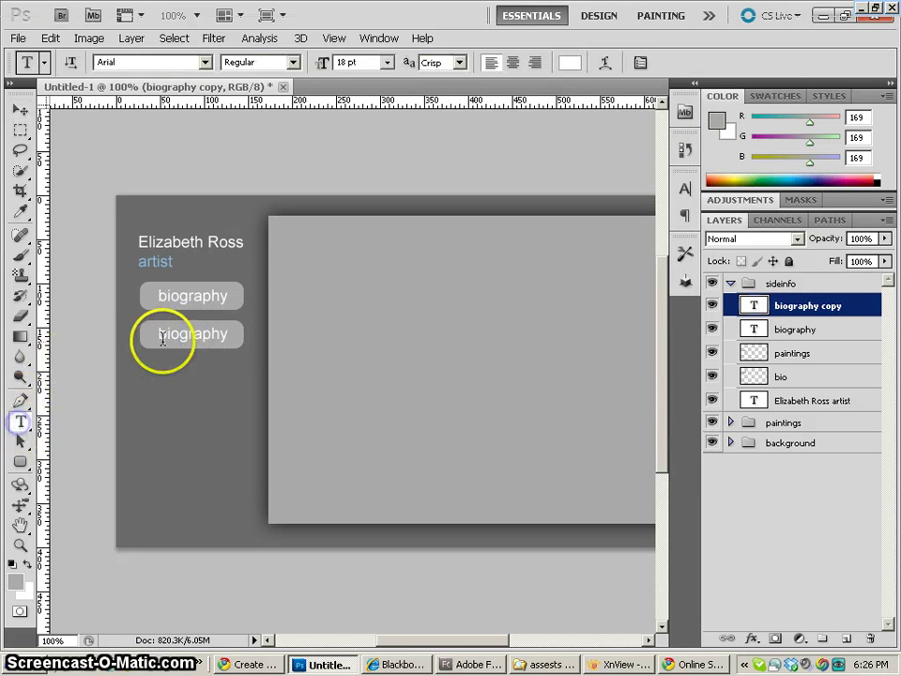
{"action": "left_click", "coordinate": [167, 334]}
{"action": "double_click", "coordinate": [167, 334]}
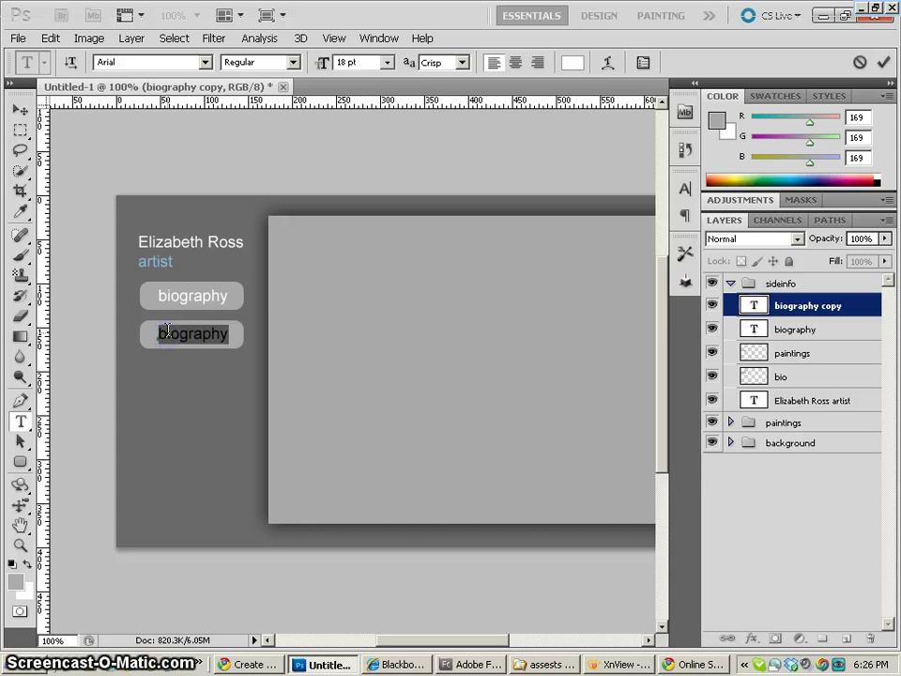
{"action": "left_click", "coordinate": [167, 334]}
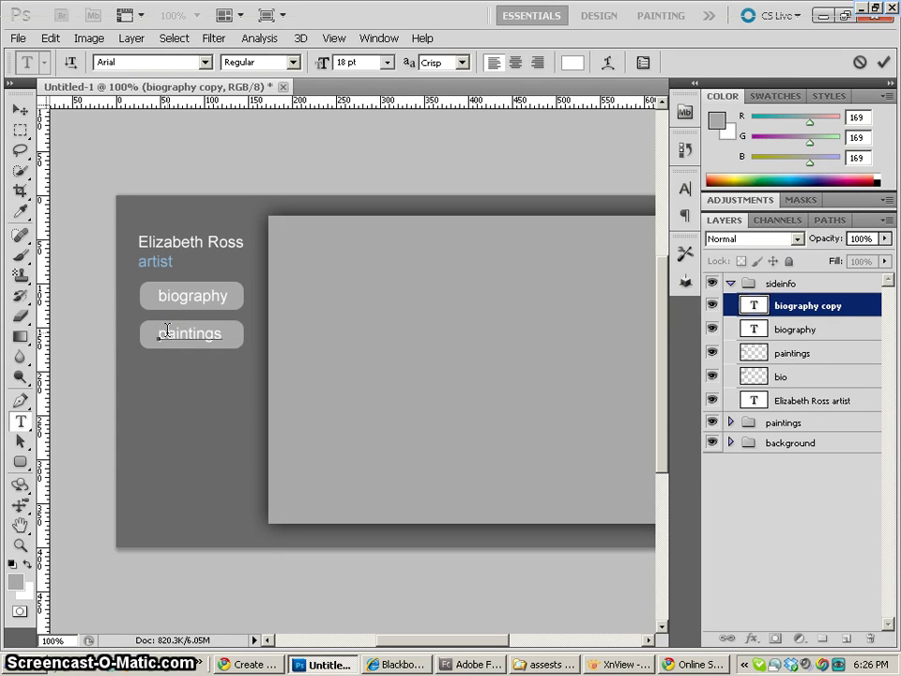
{"action": "left_click", "coordinate": [20, 128]}
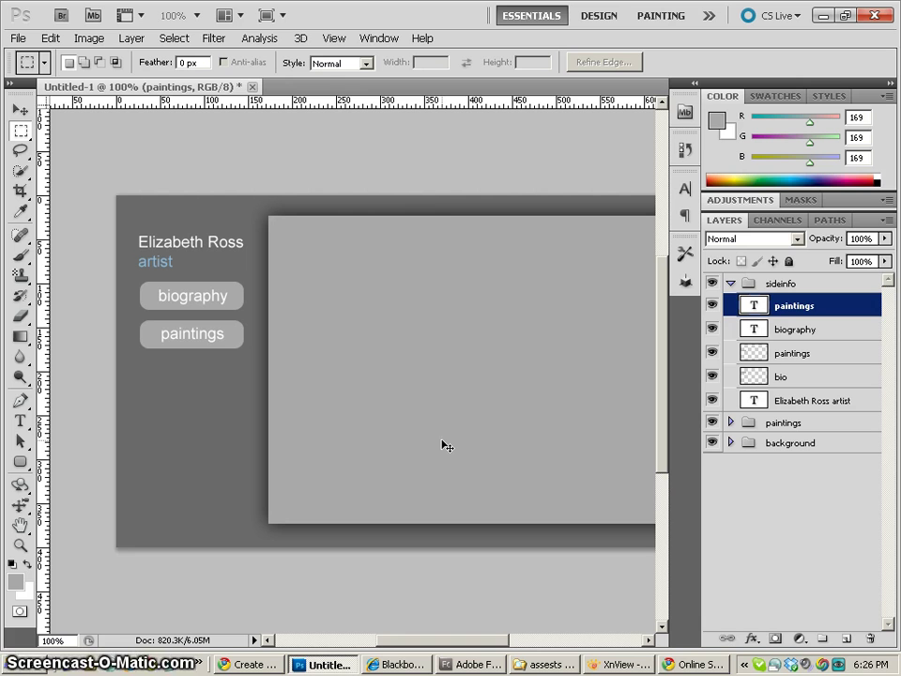
Check the paintings and bio button layers, then duplicate bio into a 'bio copy' layer
{"action": "left_click", "coordinate": [758, 356]}
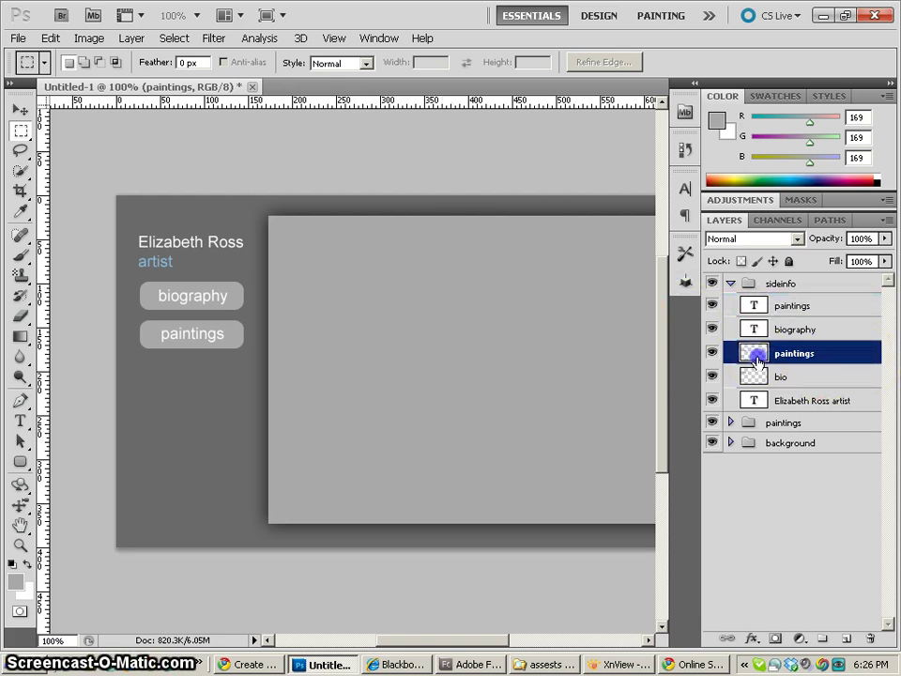
{"action": "left_click", "coordinate": [712, 353]}
{"action": "left_click", "coordinate": [714, 354]}
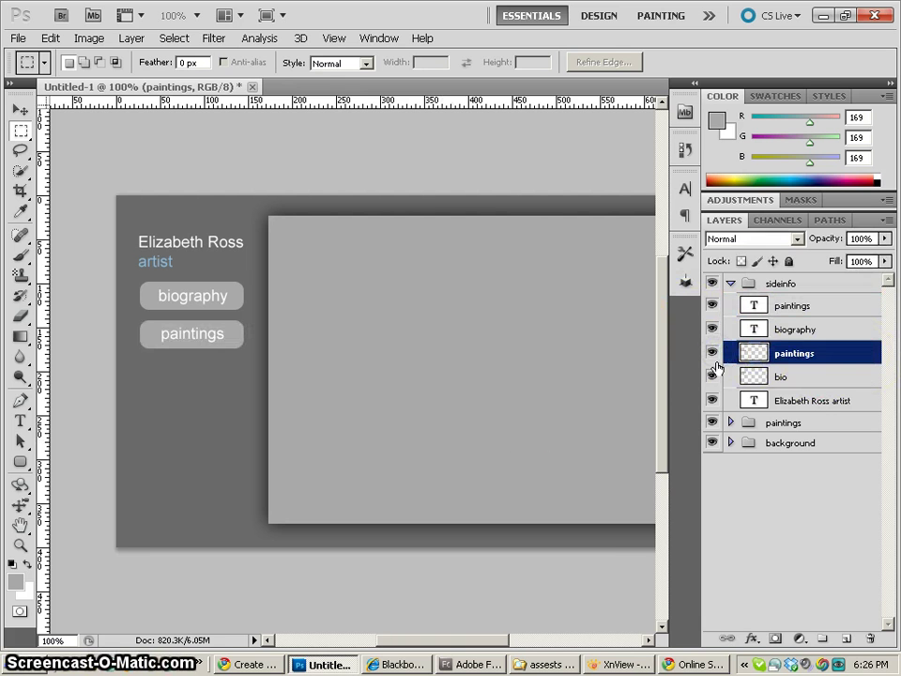
{"action": "left_click", "coordinate": [713, 375]}
{"action": "left_click", "coordinate": [713, 374]}
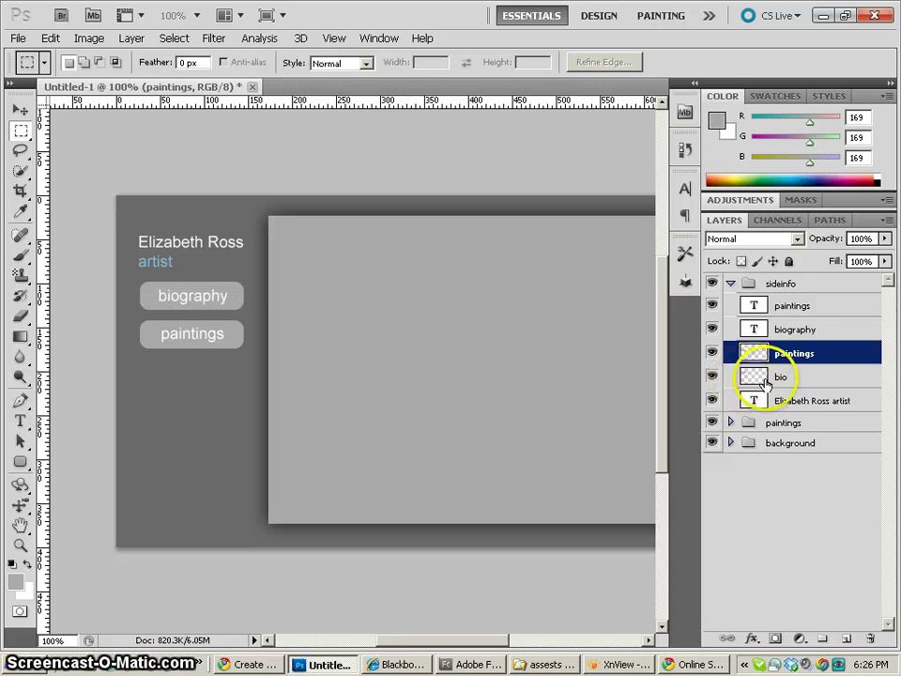
{"action": "left_click", "coordinate": [746, 378]}
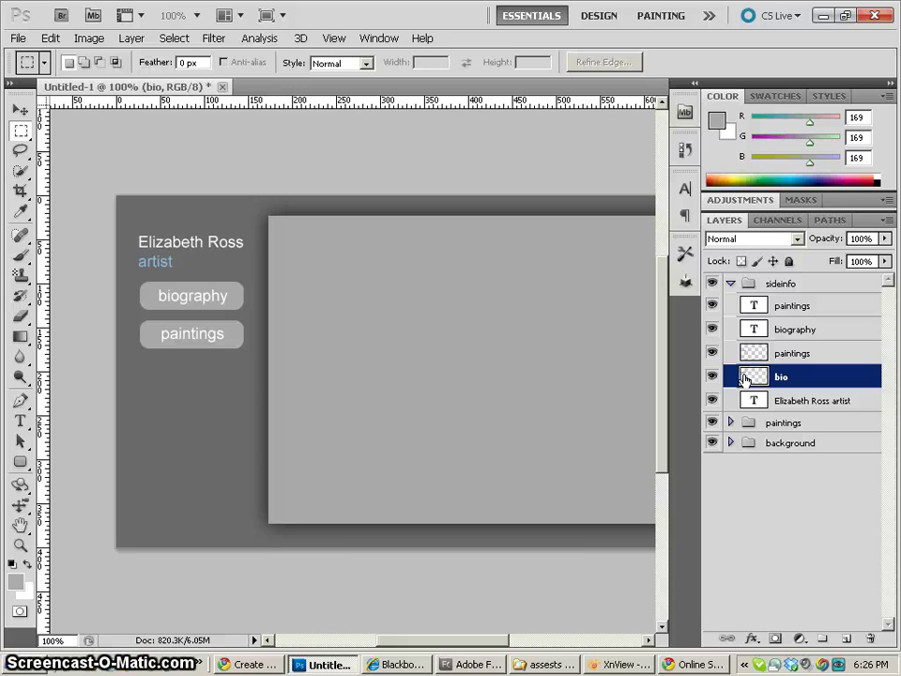
{"action": "left_click", "coordinate": [754, 380]}
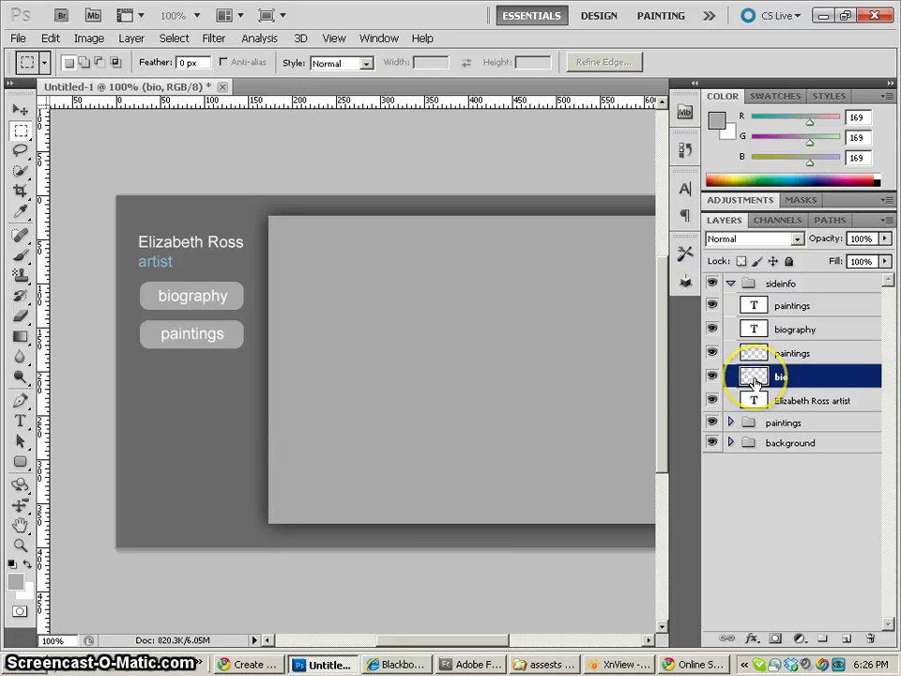
{"action": "key", "text": "ctrl+j"}
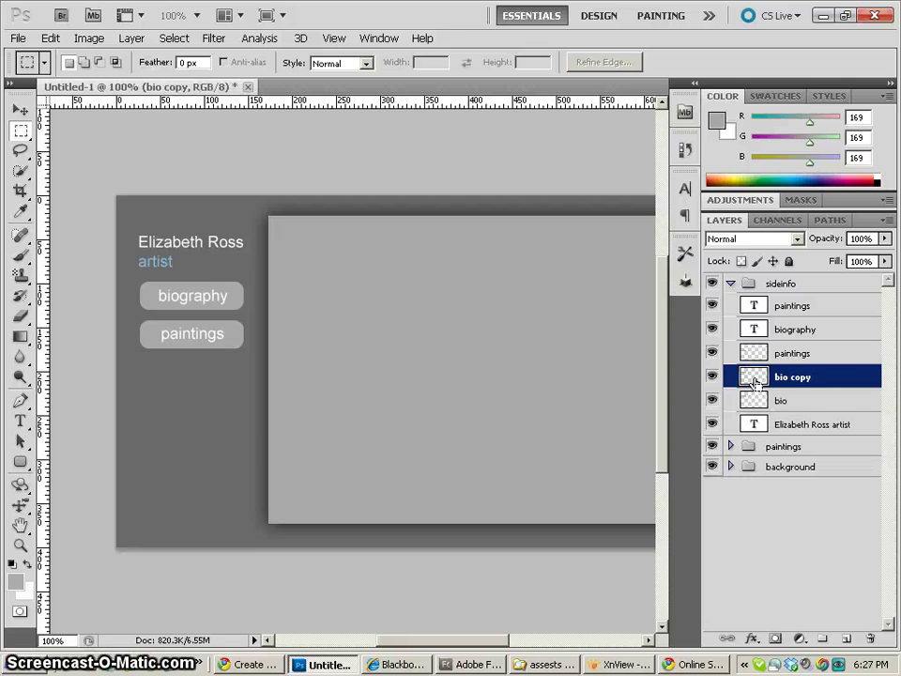
{"action": "mouse_move", "coordinate": [755, 383]}
{"action": "left_mouse_down"}
{"action": "mouse_move", "coordinate": [756, 404]}
{"action": "mouse_move", "coordinate": [755, 385]}
{"action": "left_mouse_up"}
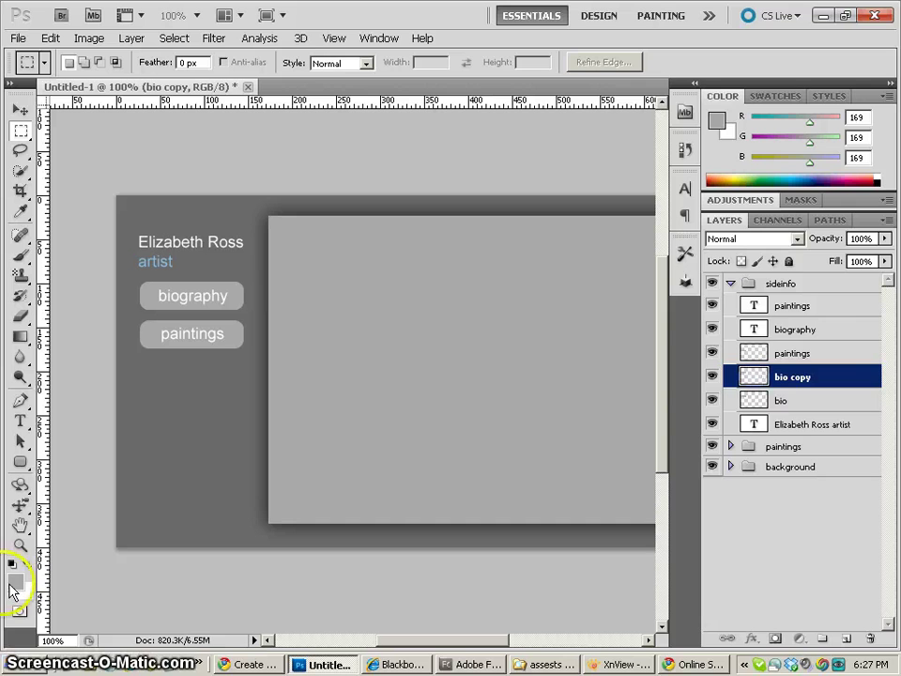
Sample the light blue 'artist' text as the foreground colour and lock transparency on bio copy
{"action": "left_click", "coordinate": [16, 582]}
{"action": "left_click", "coordinate": [450, 251]}
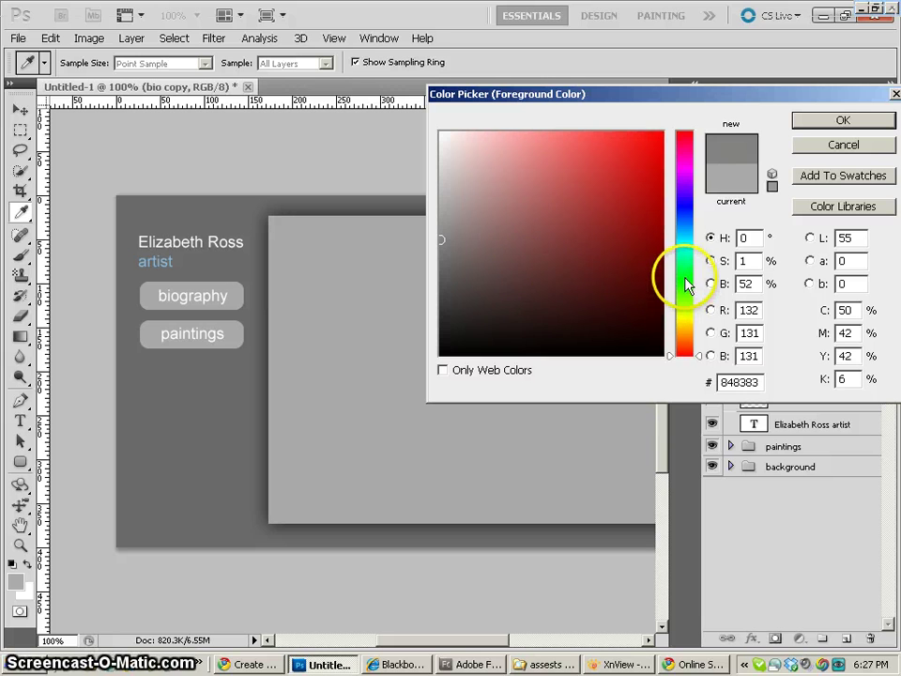
{"action": "mouse_move", "coordinate": [670, 275]}
{"action": "left_mouse_down"}
{"action": "mouse_move", "coordinate": [685, 284]}
{"action": "mouse_move", "coordinate": [684, 319]}
{"action": "left_mouse_up"}
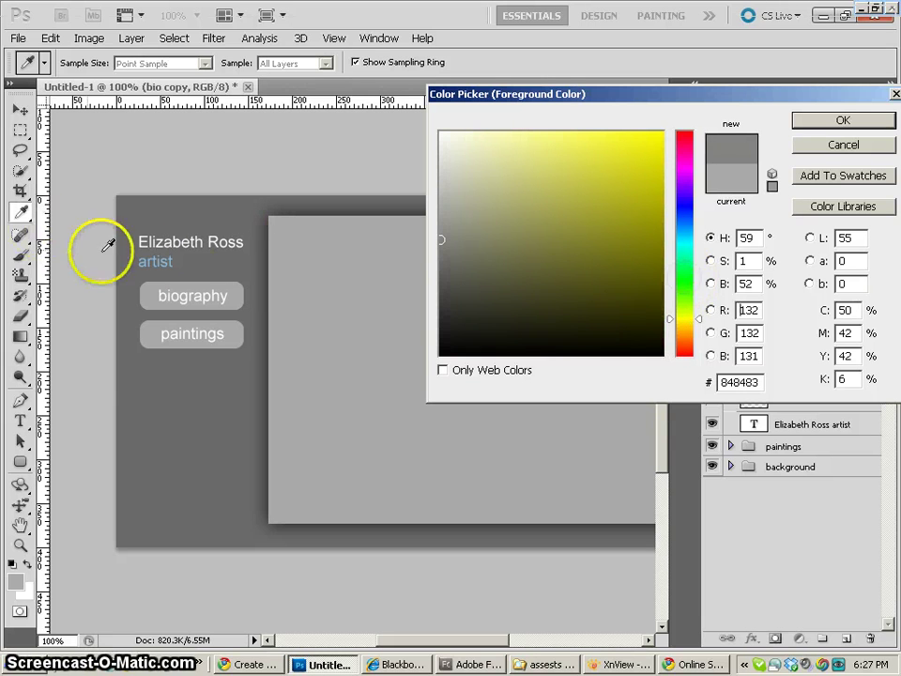
{"action": "left_click_drag", "start_coordinate": [160, 259], "coordinate": [155, 262]}
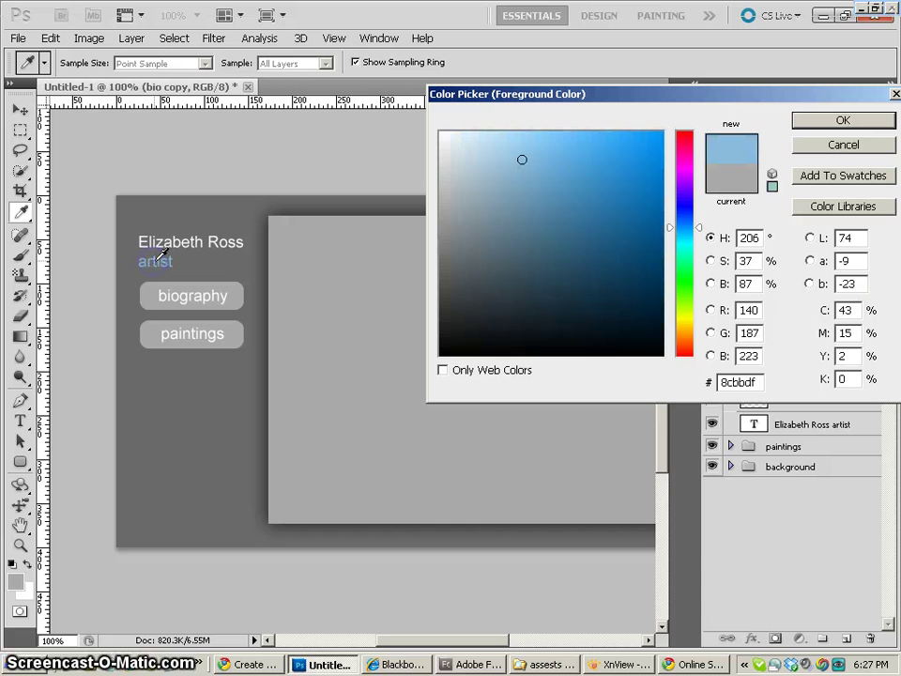
{"action": "left_click", "coordinate": [807, 121]}
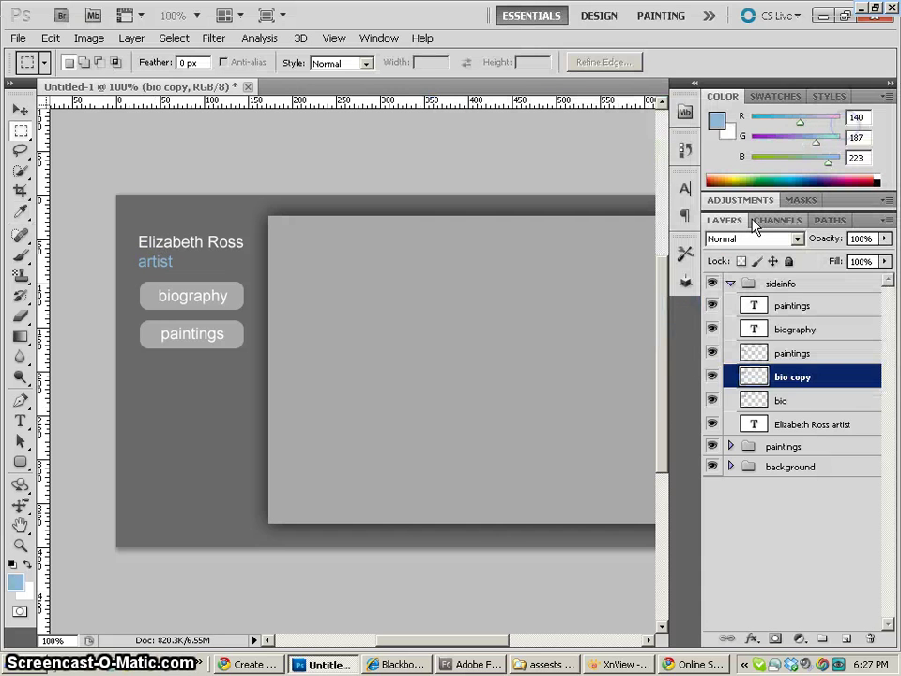
{"action": "left_click", "coordinate": [742, 262]}
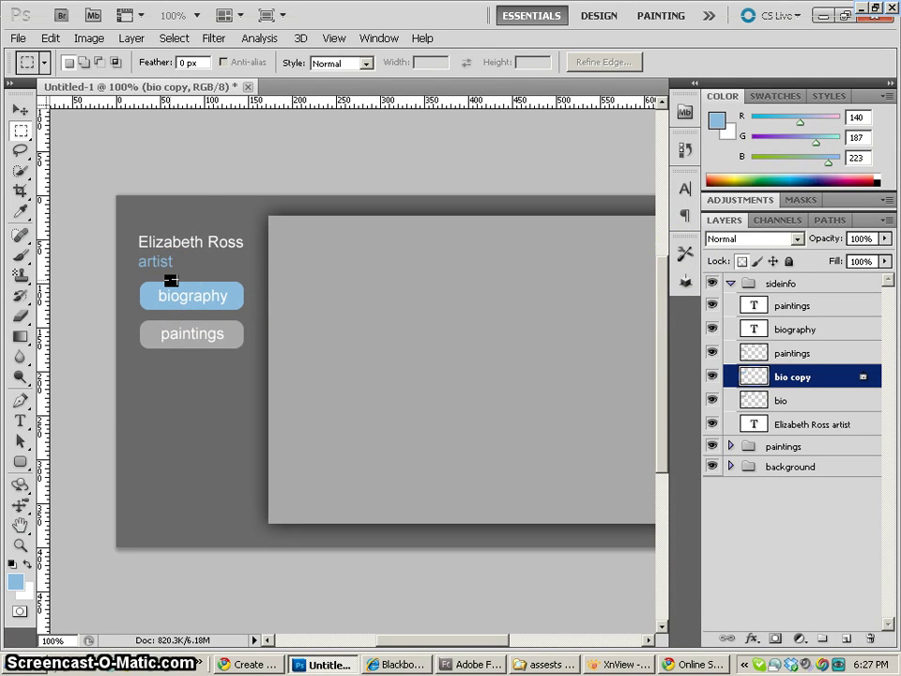
Duplicate the paintings button background layer as paintings copy
{"action": "left_click", "coordinate": [754, 356]}
{"action": "mouse_move", "coordinate": [754, 359]}
{"action": "left_mouse_down"}
{"action": "mouse_move", "coordinate": [826, 634]}
{"action": "mouse_move", "coordinate": [846, 638]}
{"action": "left_mouse_up"}
{"action": "left_click", "coordinate": [745, 356]}
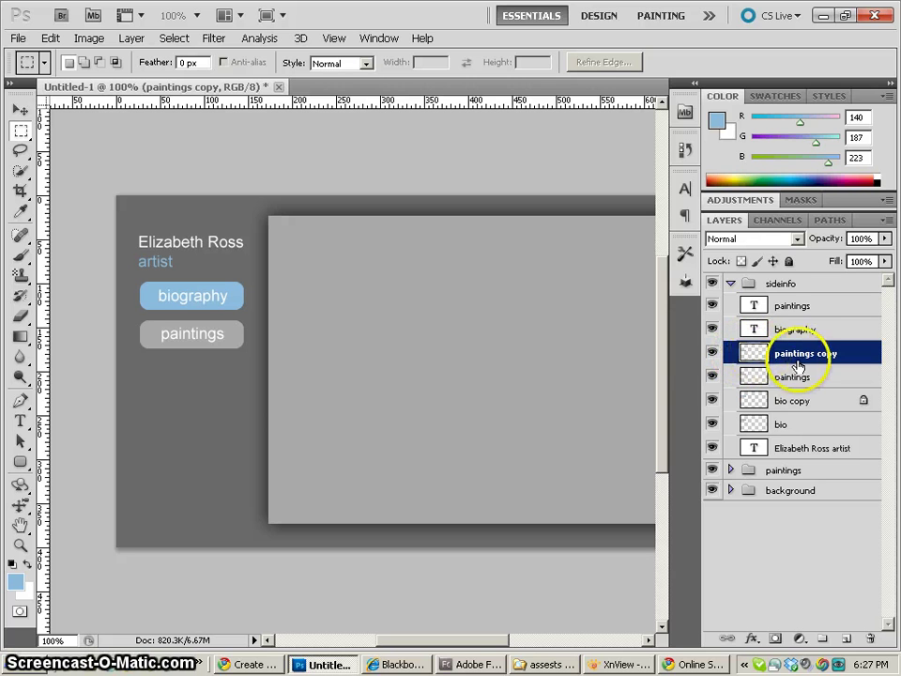
{"action": "left_click", "coordinate": [759, 356]}
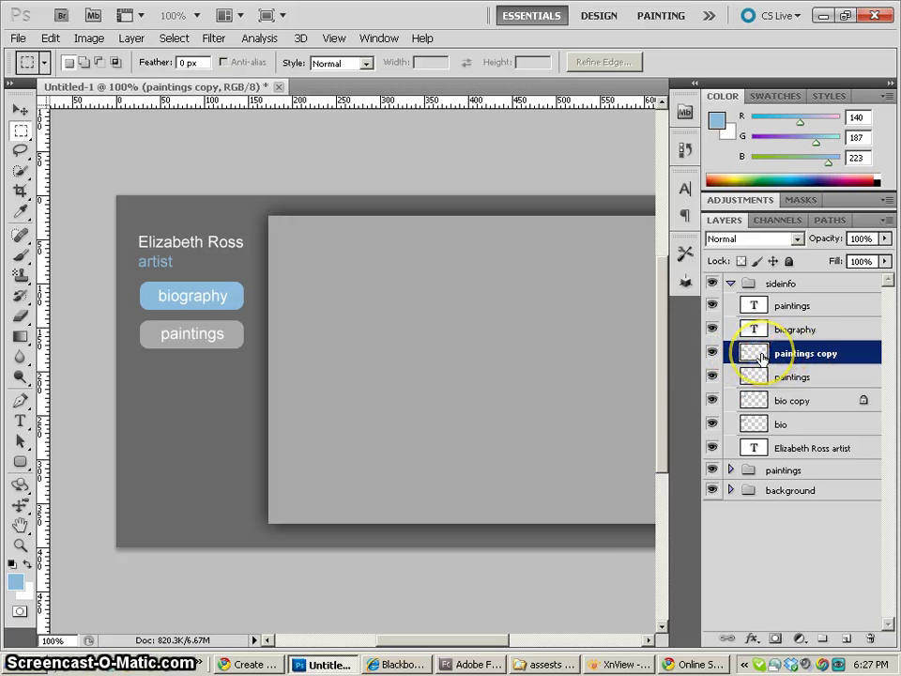
Lock transparent pixels on paintings copy and fill it with the light blue foreground
{"action": "left_click", "coordinate": [741, 261]}
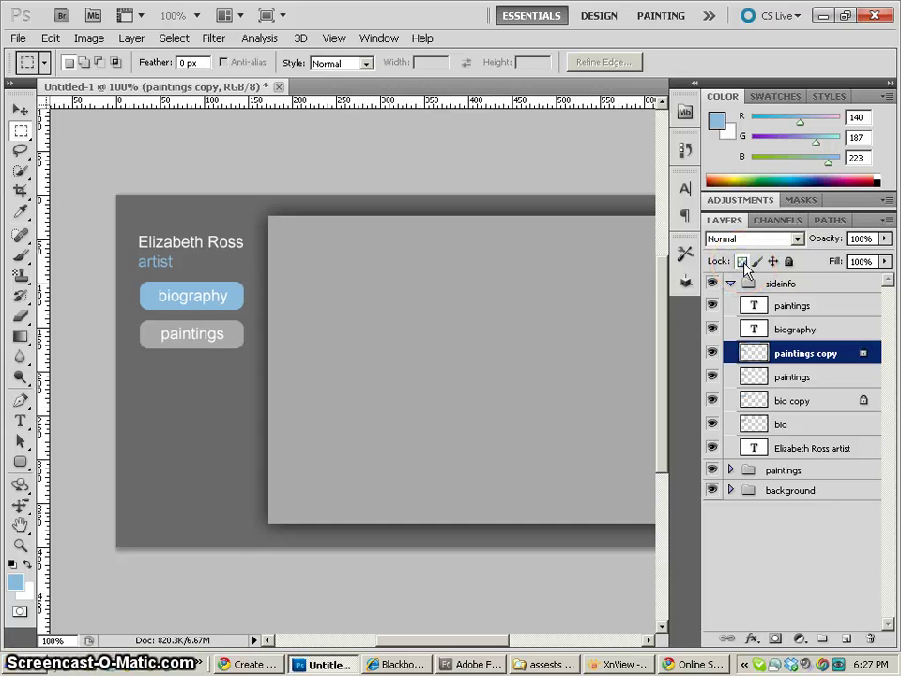
{"action": "left_click", "coordinate": [607, 283]}
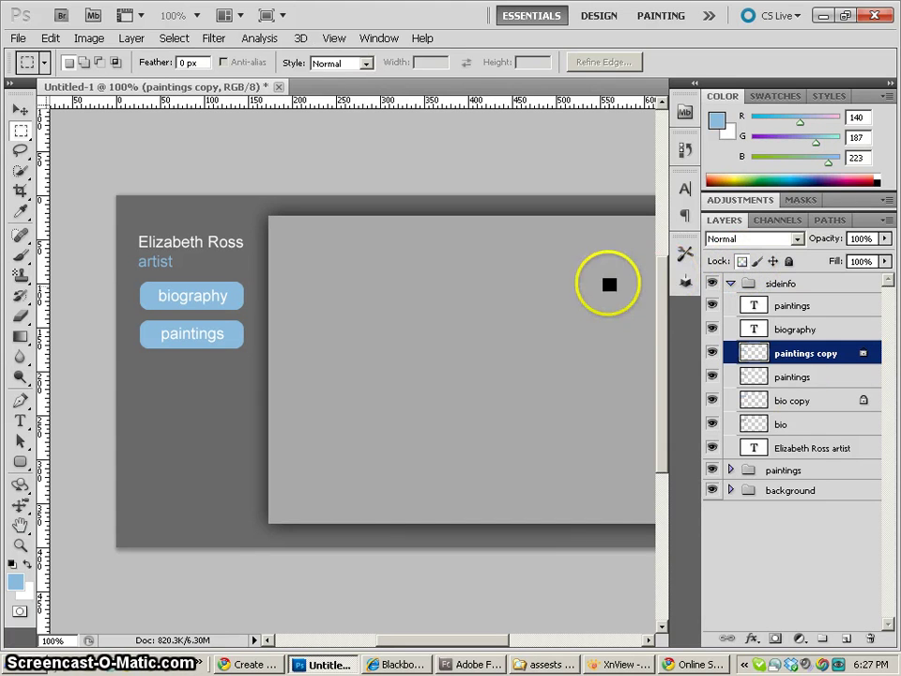
{"action": "left_click", "coordinate": [715, 356]}
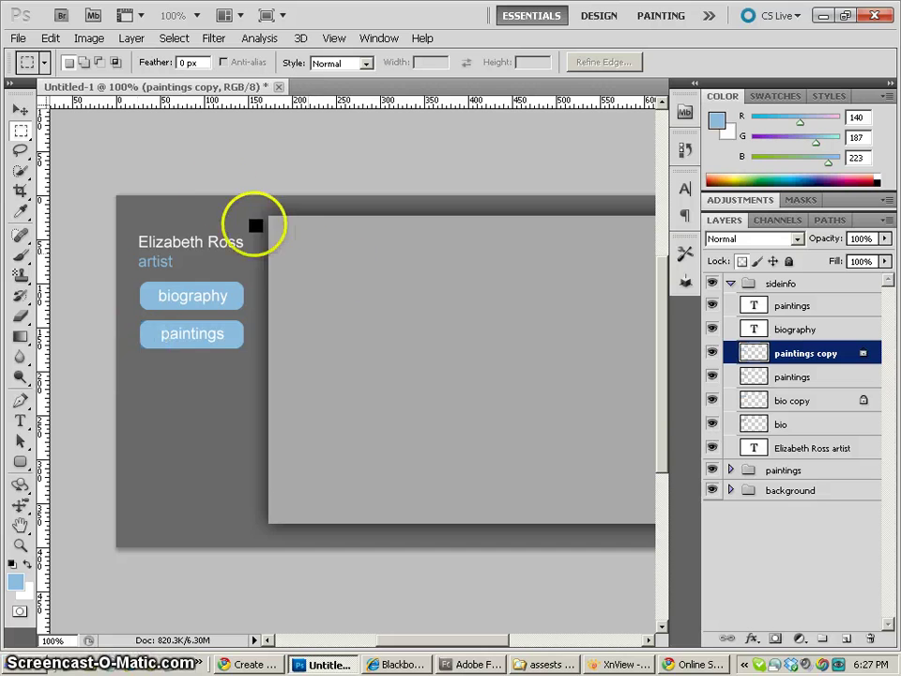
{"action": "left_click", "coordinate": [230, 172]}
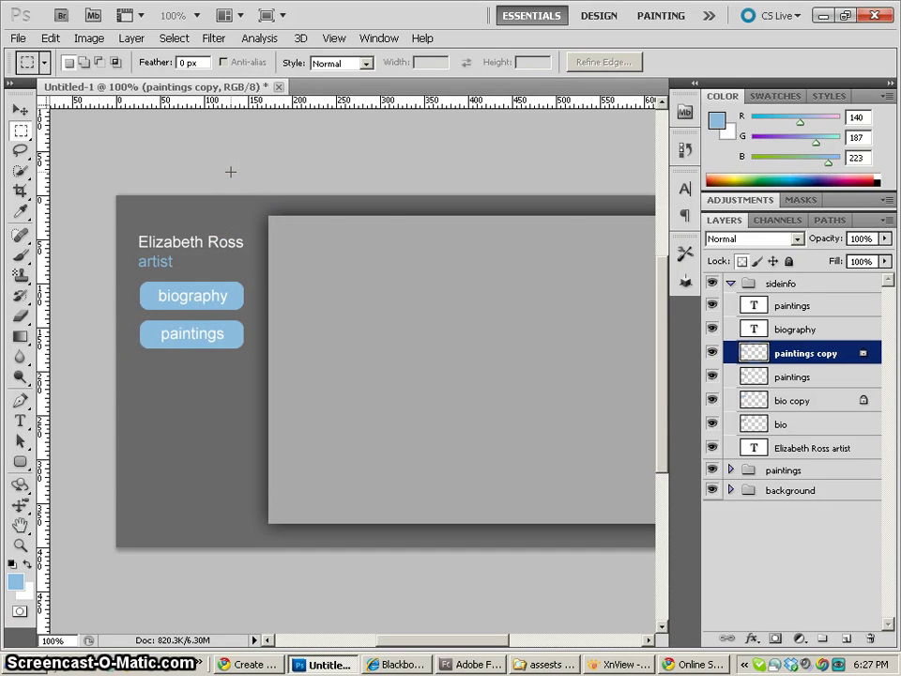
{"action": "left_click_drag", "start_coordinate": [515, 313], "coordinate": [395, 301]}
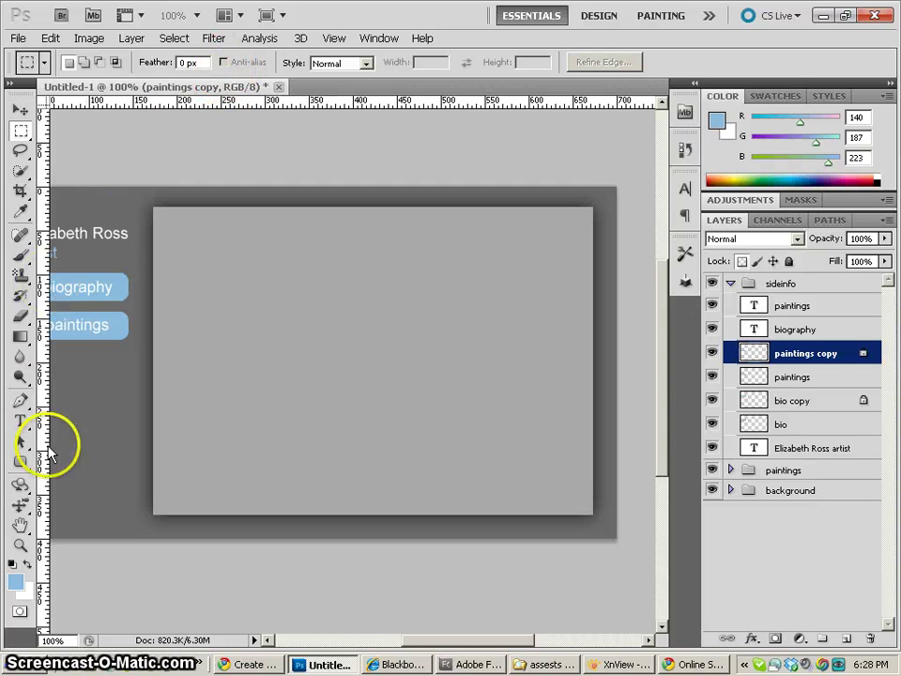
Draw a medium custom arrow shape at the grey panel's left edge
{"action": "left_click", "coordinate": [21, 461]}
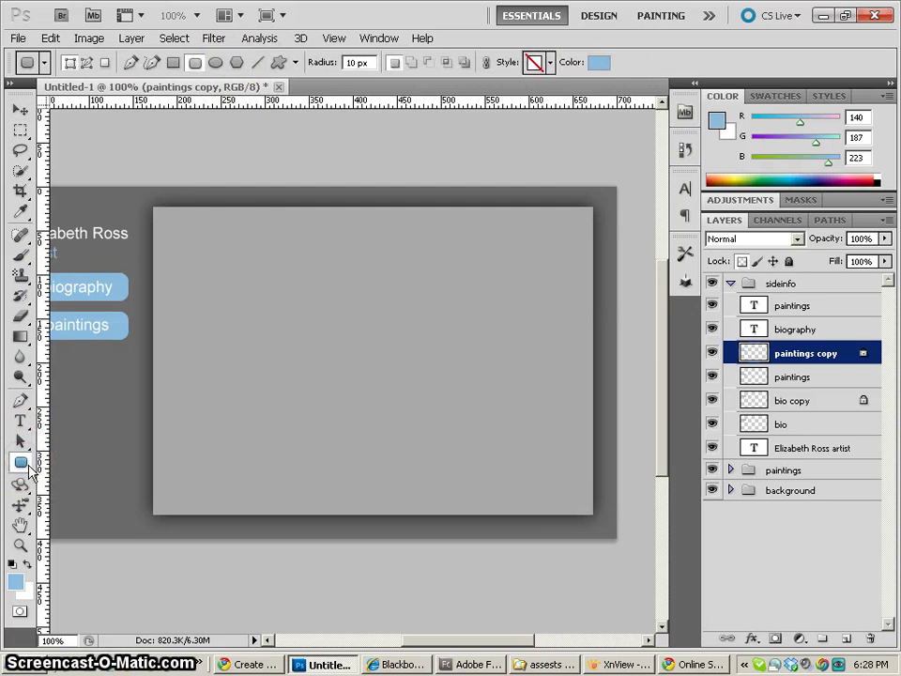
{"action": "left_click", "coordinate": [280, 62]}
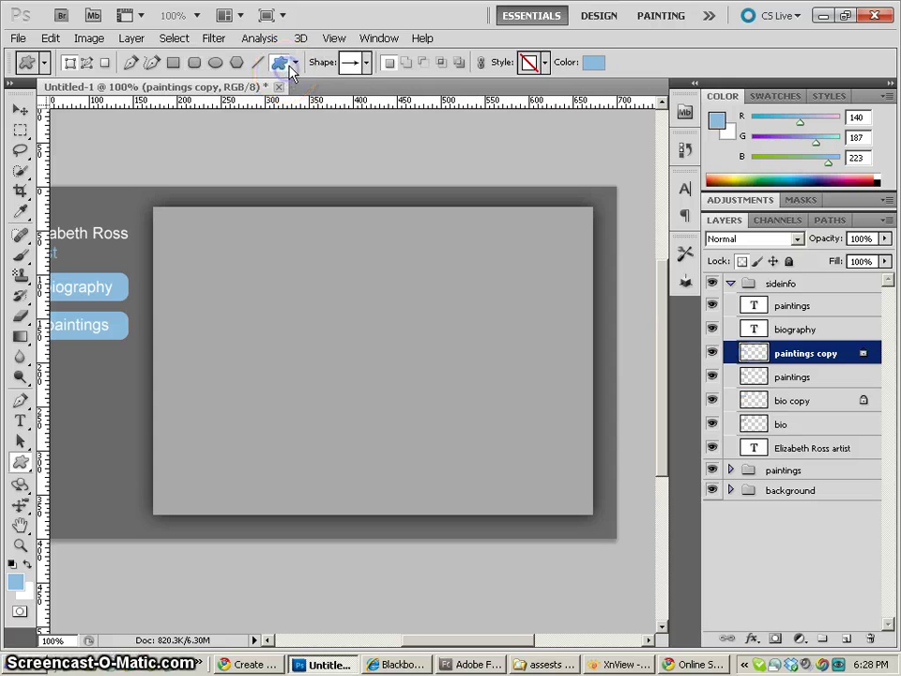
{"action": "left_click", "coordinate": [366, 62]}
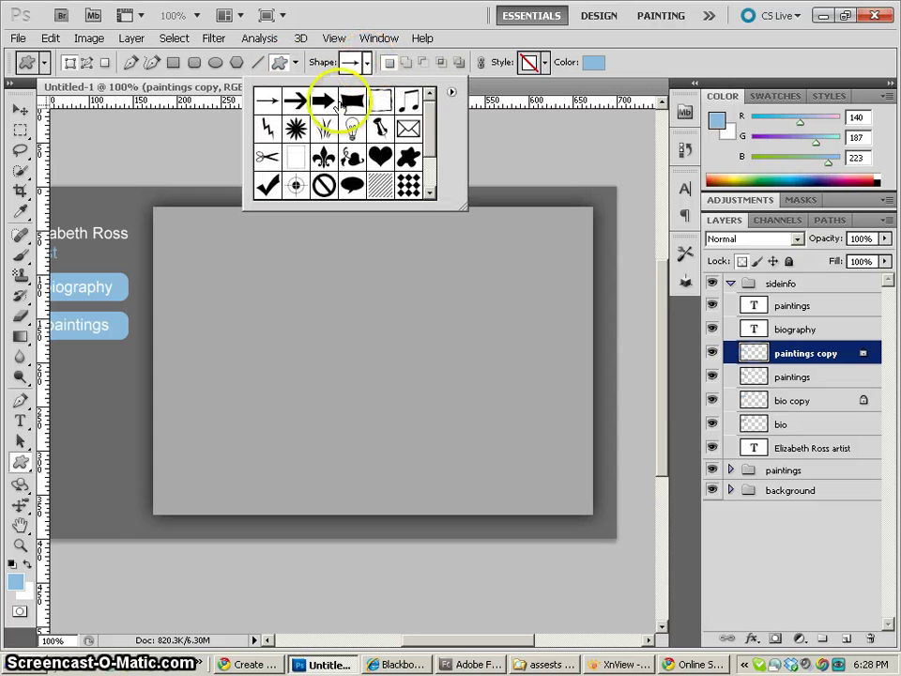
{"action": "left_click", "coordinate": [295, 101]}
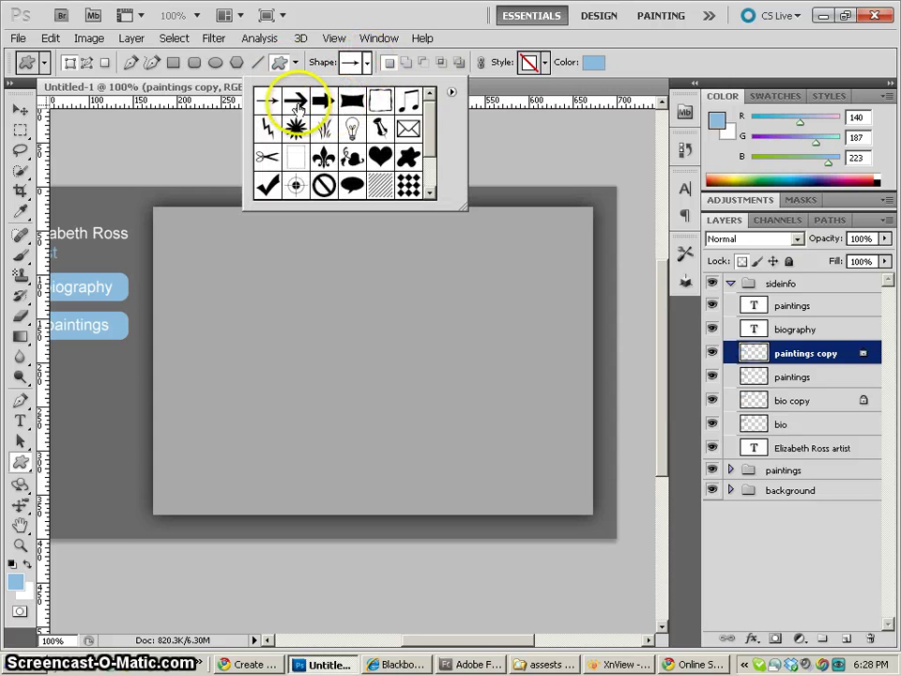
{"action": "left_click", "coordinate": [397, 354]}
{"action": "left_click_drag", "start_coordinate": [488, 389], "coordinate": [131, 482]}
{"action": "left_click", "coordinate": [19, 110]}
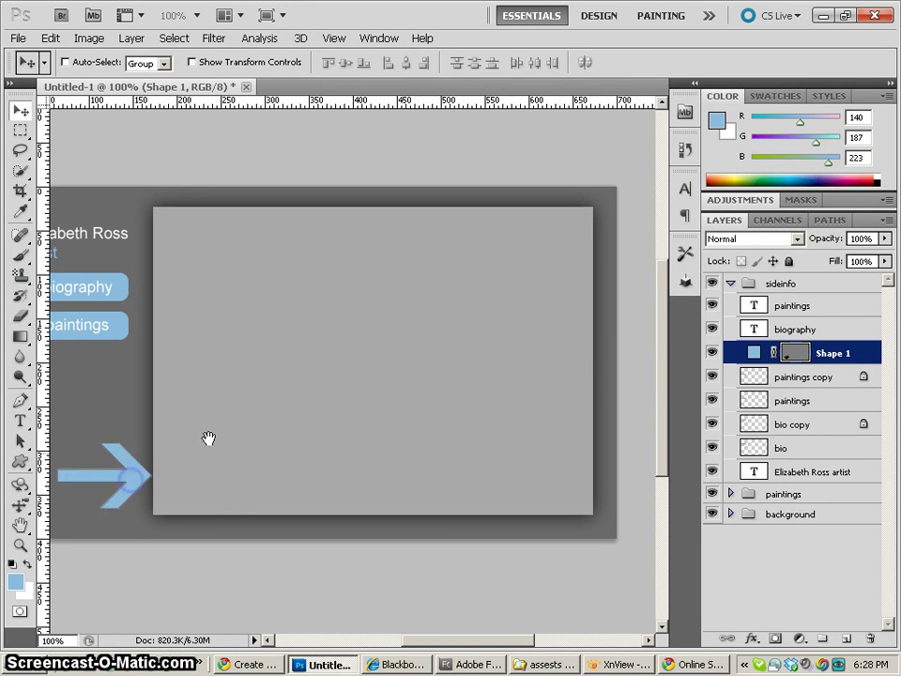
{"action": "left_click_drag", "start_coordinate": [209, 438], "coordinate": [225, 396]}
Scale the blue arrow shape down to about 49% of its size
{"action": "key", "text": "ctrl+t"}
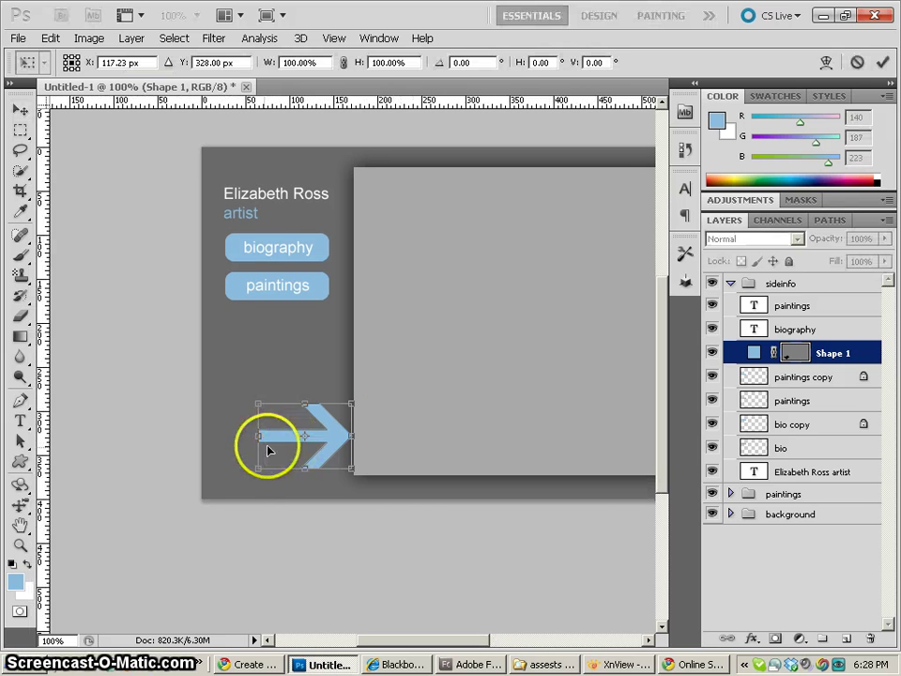
{"action": "left_click_drag", "start_coordinate": [259, 466], "coordinate": [343, 420]}
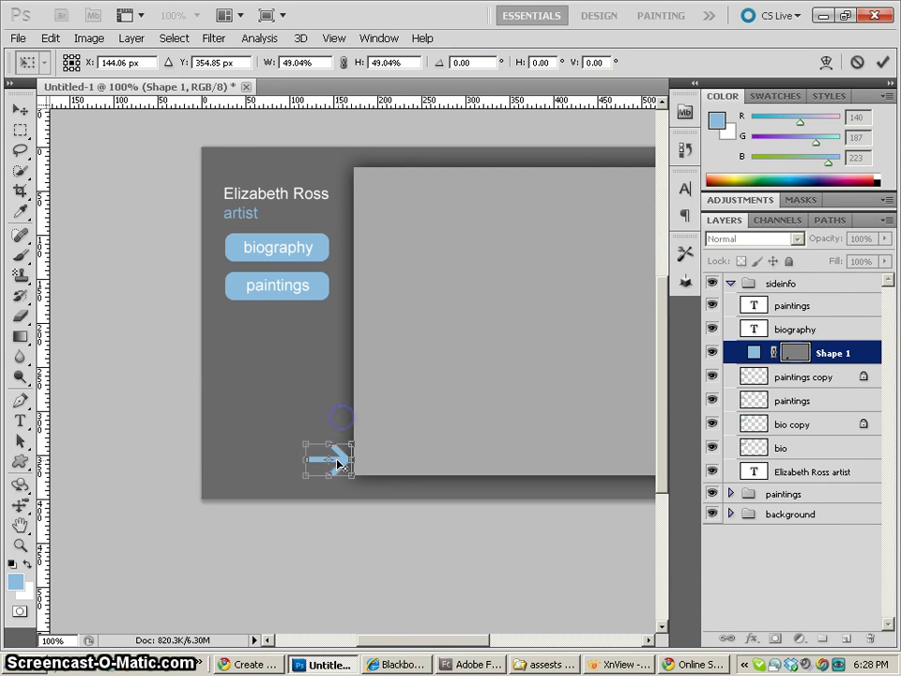
{"action": "key", "text": "Return"}
{"action": "left_click", "coordinate": [704, 513]}
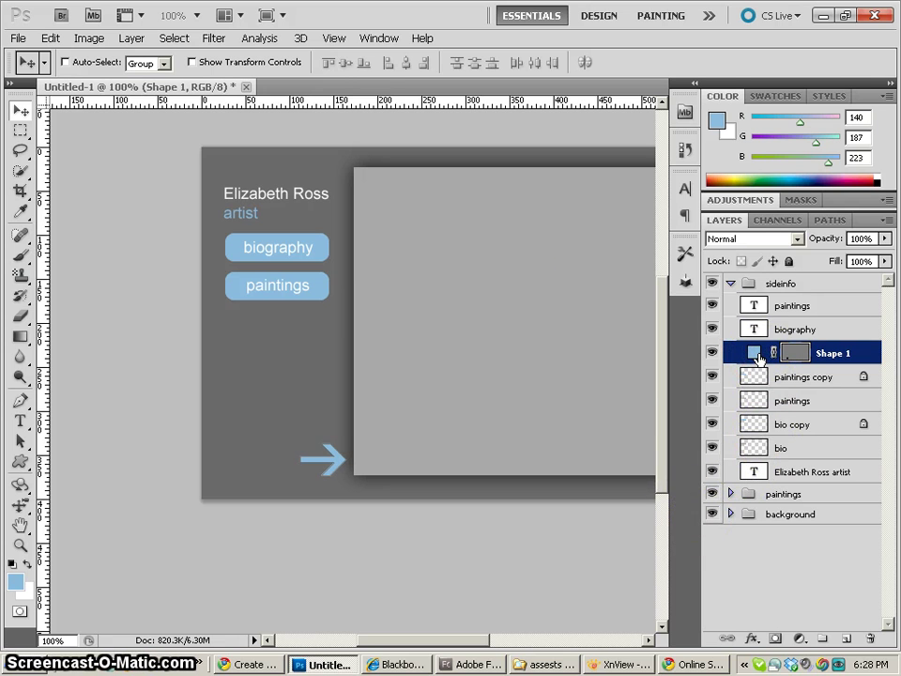
Duplicate Shape 1 and flip the copy horizontally so it points left, shifted left
{"action": "key", "text": "ctrl+j"}
{"action": "left_click", "coordinate": [627, 373]}
{"action": "key", "text": "ctrl+t"}
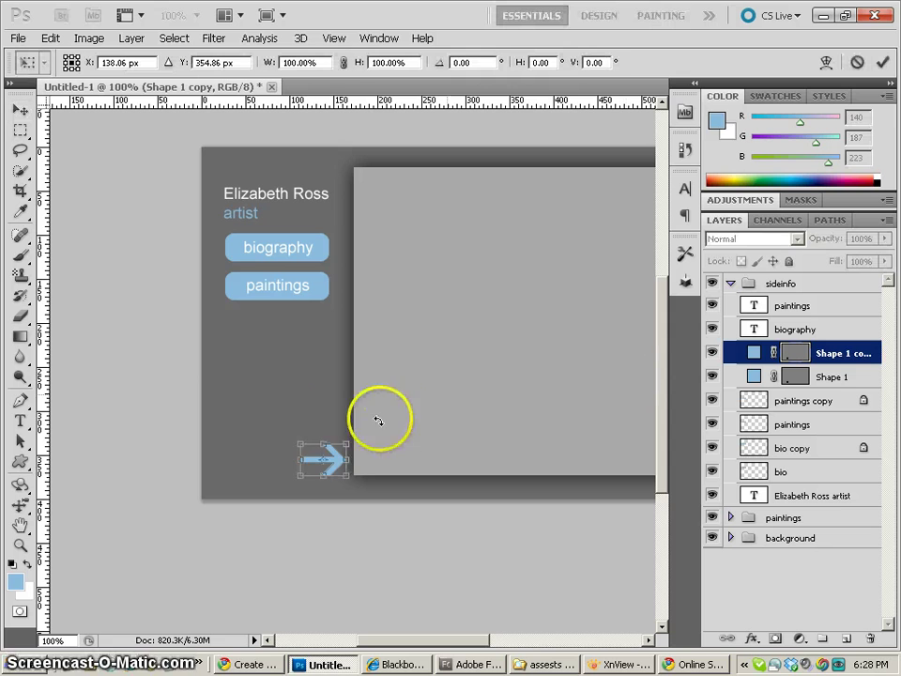
{"action": "left_click_drag", "start_coordinate": [327, 426], "coordinate": [301, 460]}
{"action": "left_click", "coordinate": [338, 460]}
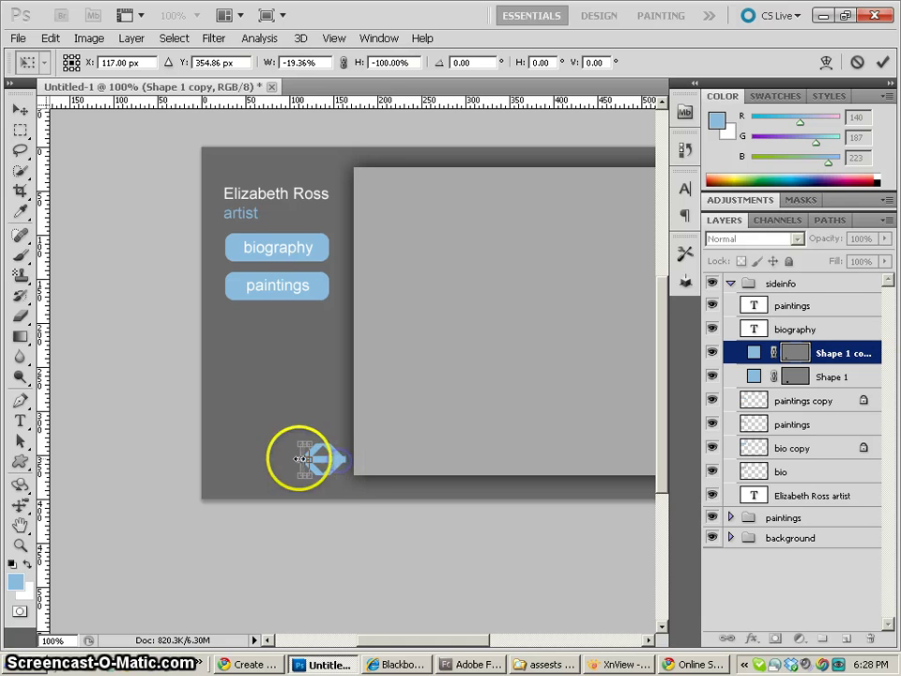
{"action": "key", "text": "ctrl+z"}
{"action": "left_click", "coordinate": [317, 461]}
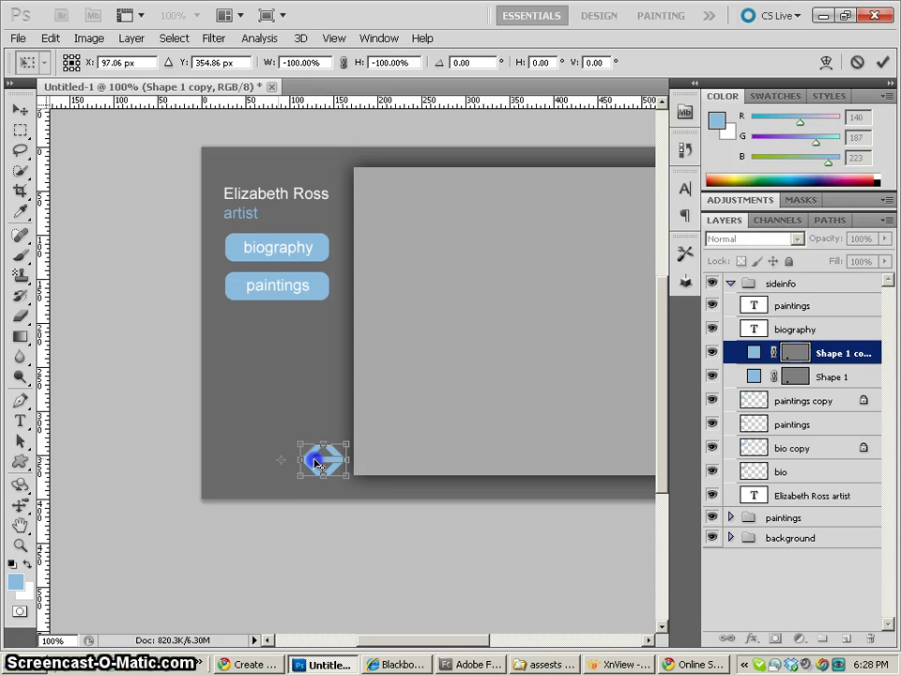
{"action": "key", "text": "shift+Left"}
{"action": "key", "text": "shift+Left"}
{"action": "key", "text": "shift+Left"}
{"action": "key", "text": "shift+Left"}
{"action": "key", "text": "shift+Left"}
{"action": "key", "text": "shift+Left"}
{"action": "key", "text": "shift+Left"}
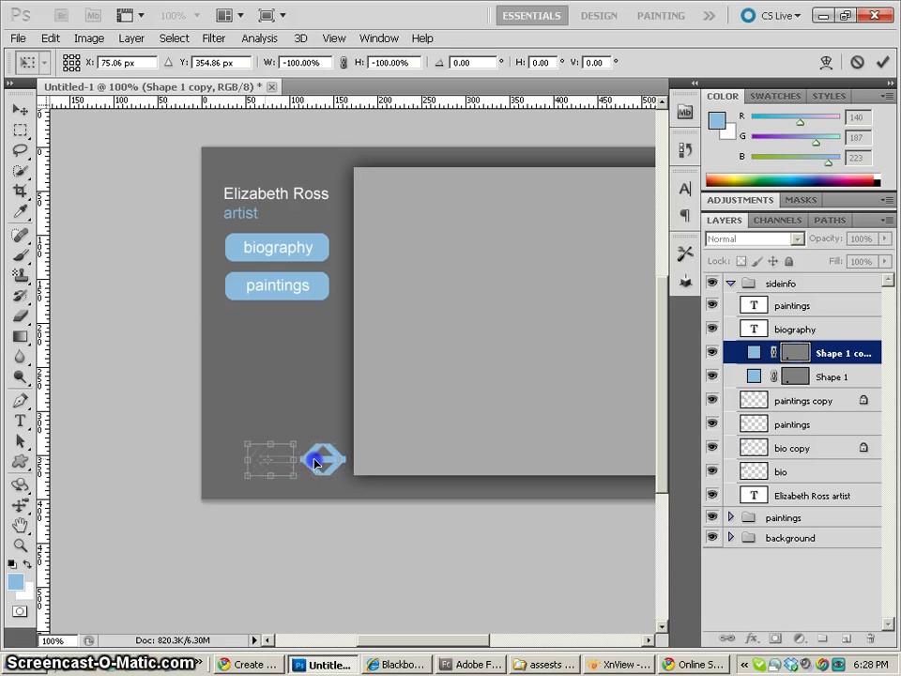
{"action": "key", "text": "Return"}
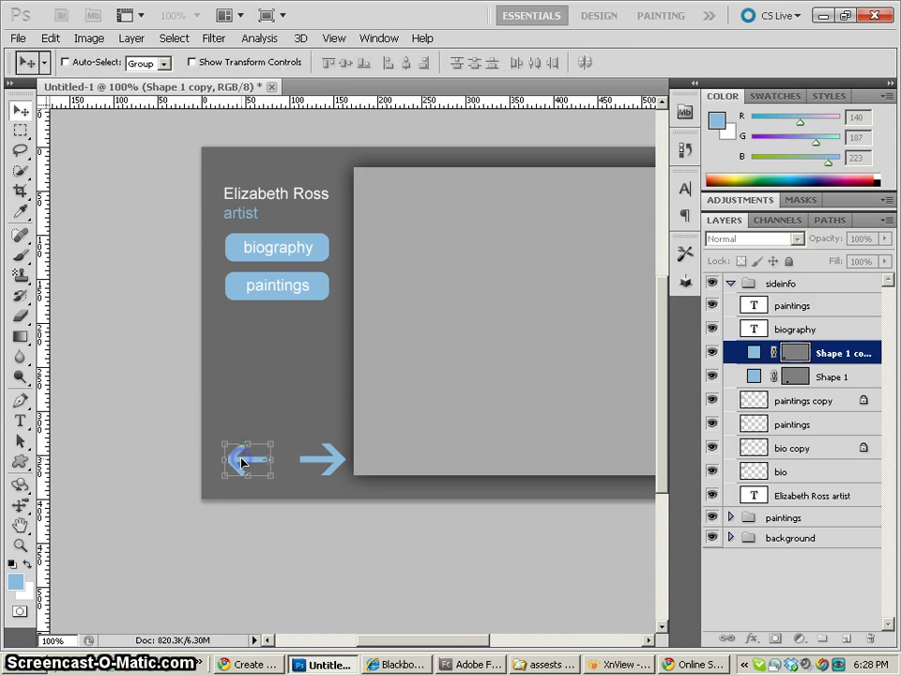
{"action": "left_click", "coordinate": [338, 364]}
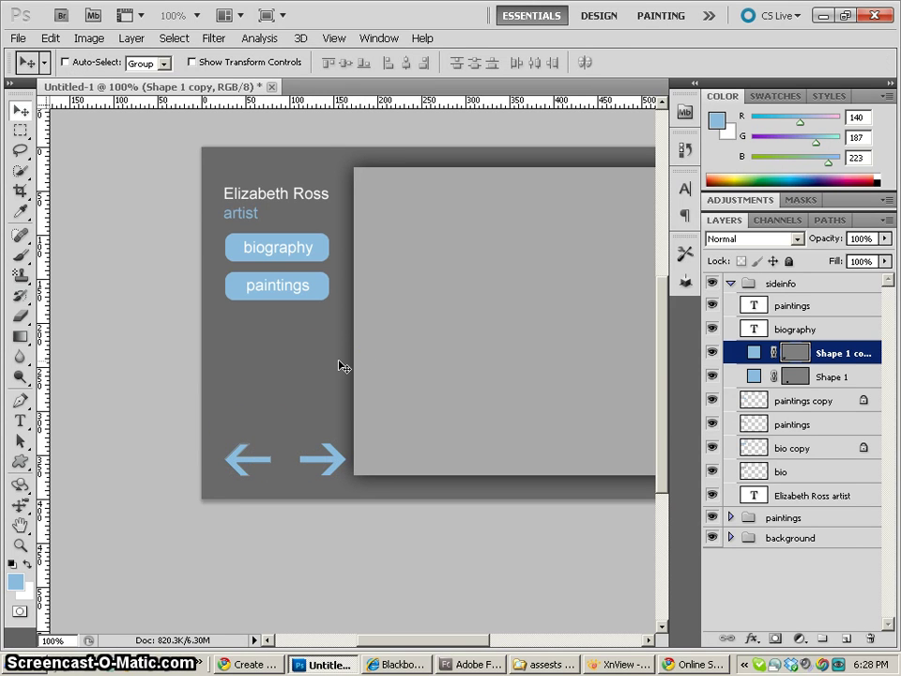
Nudge the left arrow and then the right arrow slightly further left
{"action": "key", "text": "Left"}
{"action": "key", "text": "Left"}
{"action": "key", "text": "Left"}
{"action": "key", "text": "Left"}
{"action": "key", "text": "Left"}
{"action": "key", "text": "Left"}
{"action": "key", "text": "Left"}
{"action": "left_click", "coordinate": [753, 377]}
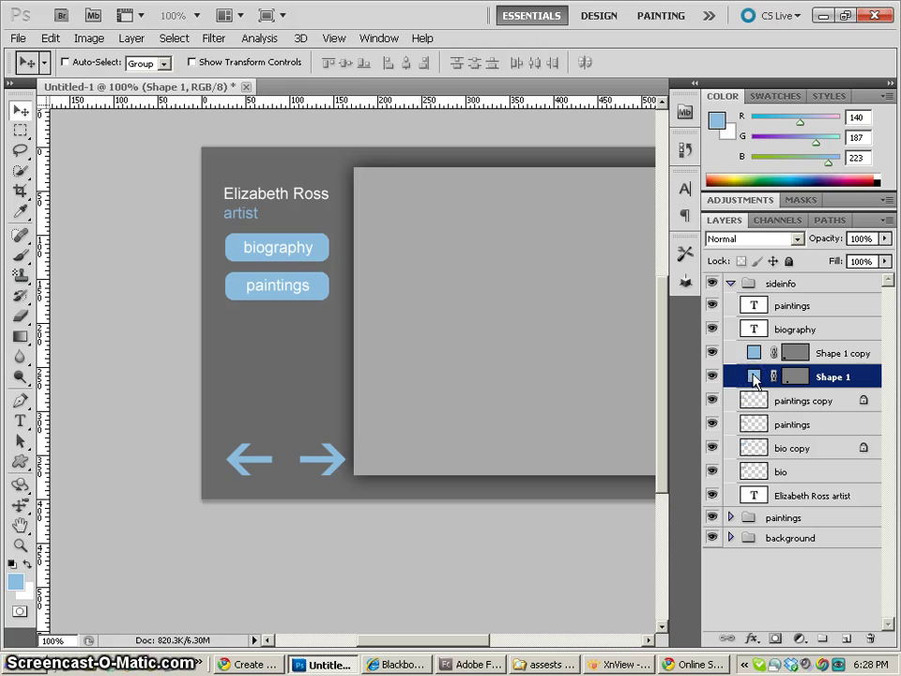
{"action": "key", "text": "Left"}
{"action": "key", "text": "Left"}
{"action": "key", "text": "Left"}
{"action": "key", "text": "Left"}
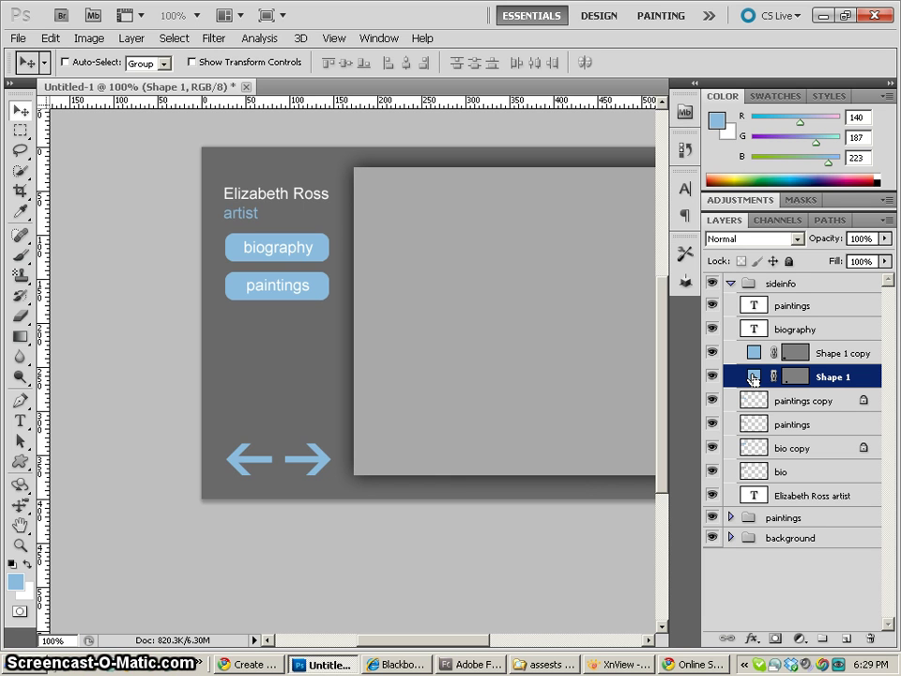
{"action": "left_click_drag", "start_coordinate": [449, 235], "coordinate": [389, 271]}
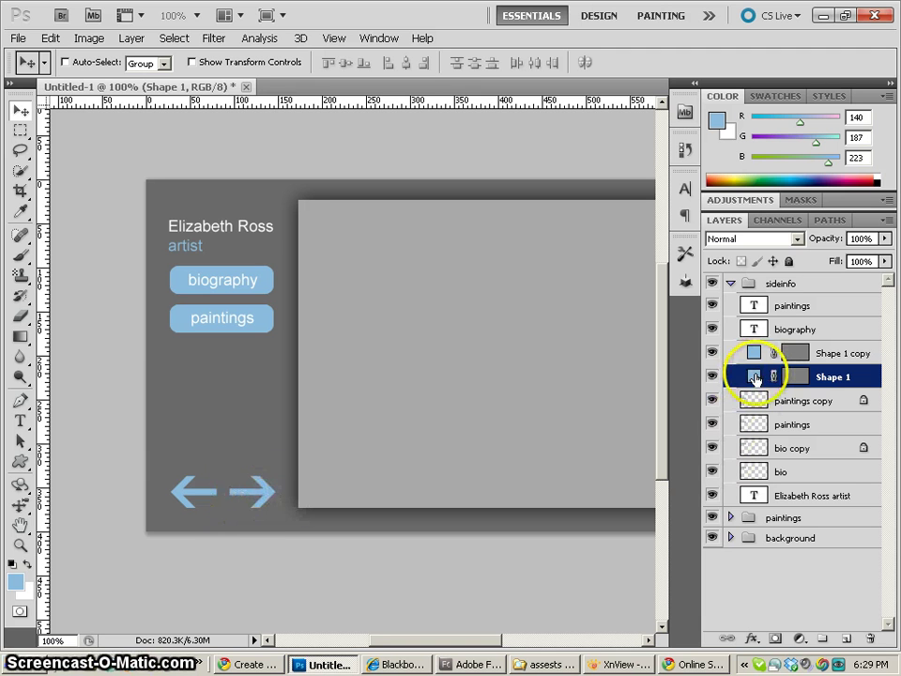
Move the left and right arrows up onto the grey panel, side by side
{"action": "left_click_drag", "start_coordinate": [259, 488], "coordinate": [575, 333]}
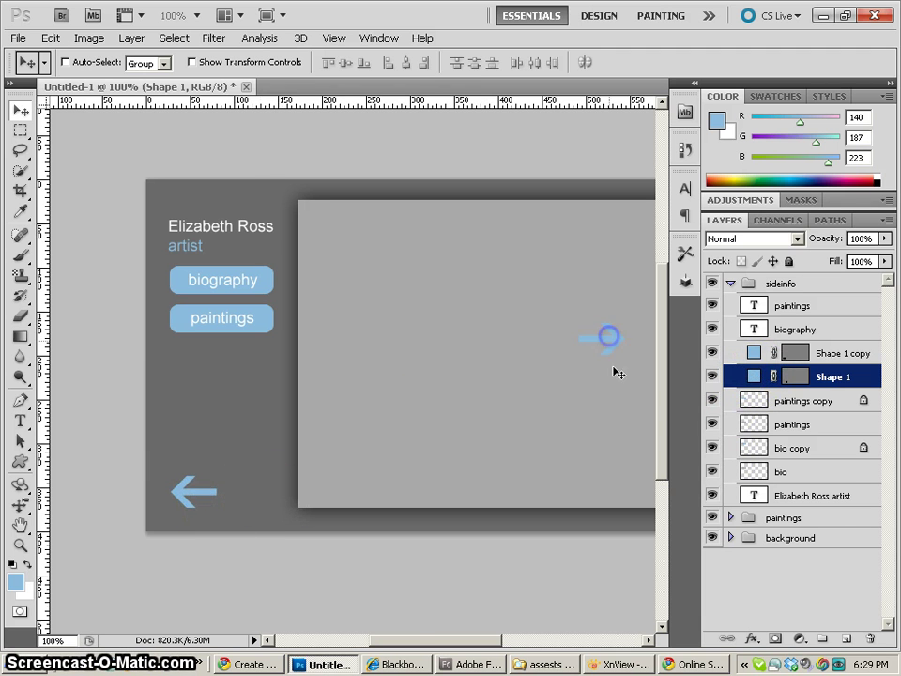
{"action": "scroll", "coordinate": [637, 416], "scroll_direction": "right", "scroll_amount": 5}
{"action": "left_click_drag", "start_coordinate": [403, 327], "coordinate": [498, 344]}
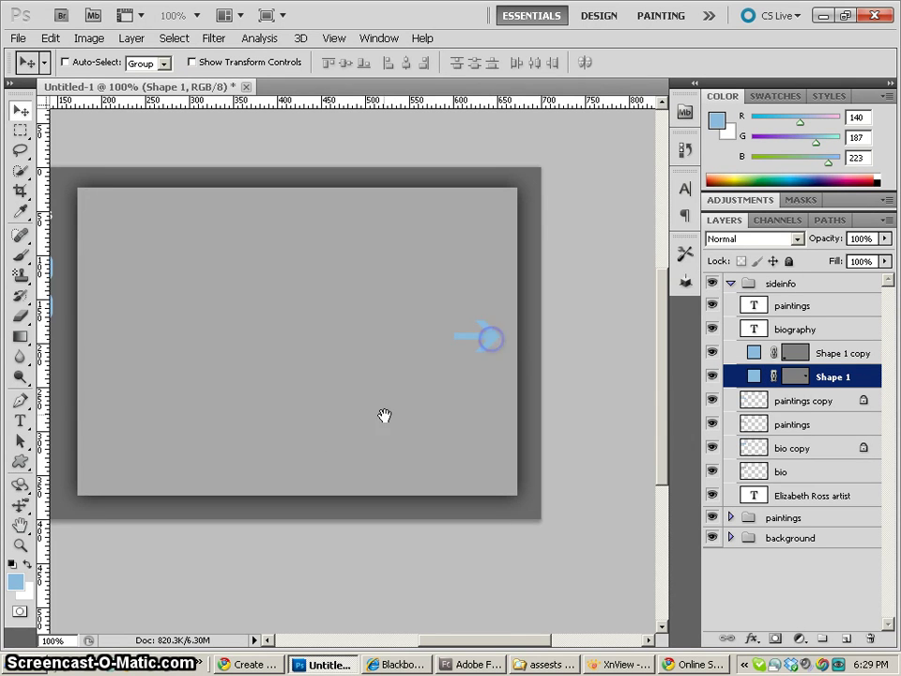
{"action": "left_click_drag", "start_coordinate": [127, 444], "coordinate": [350, 421]}
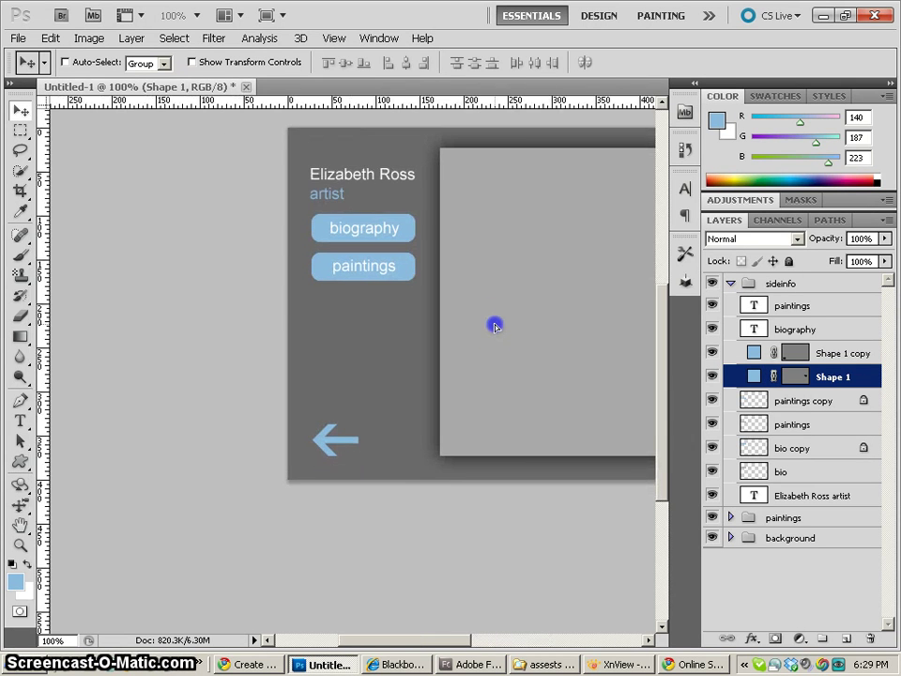
{"action": "left_click_drag", "start_coordinate": [649, 365], "coordinate": [429, 436]}
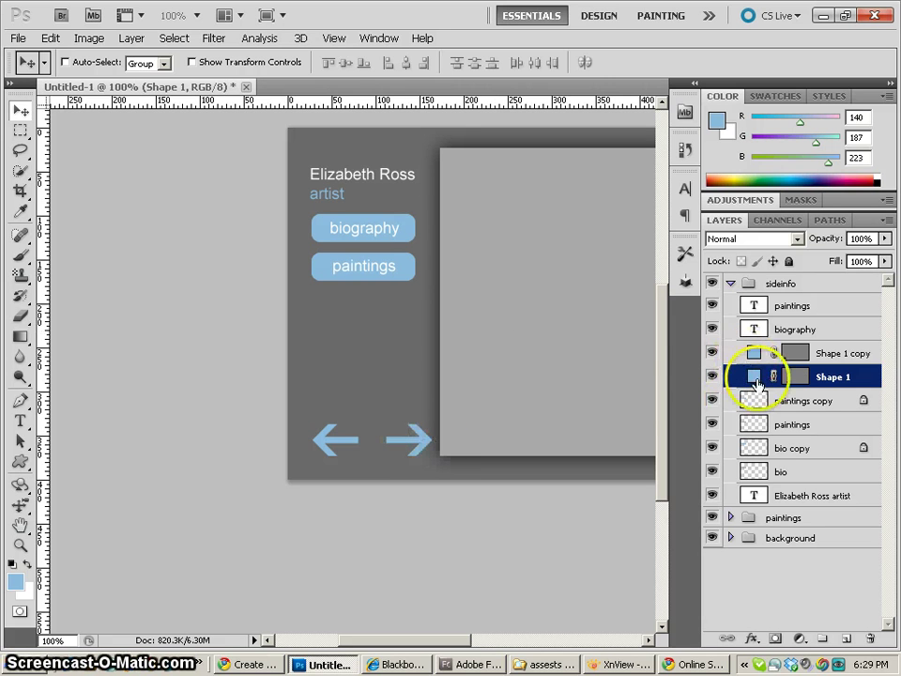
{"action": "left_click", "coordinate": [751, 352]}
{"action": "left_click_drag", "start_coordinate": [346, 450], "coordinate": [487, 300]}
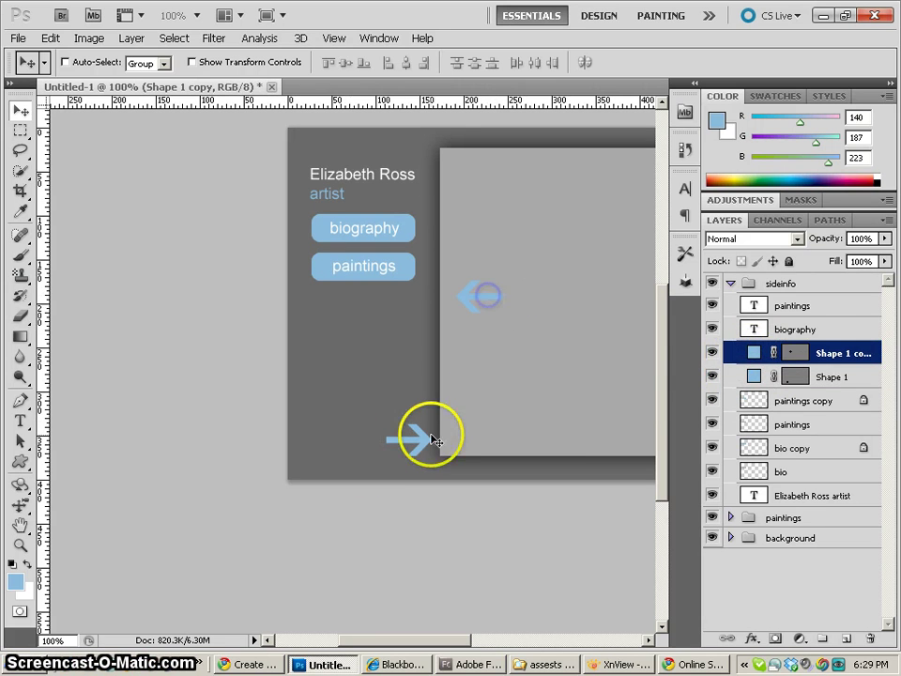
{"action": "left_click", "coordinate": [755, 376]}
{"action": "left_click_drag", "start_coordinate": [412, 442], "coordinate": [545, 307]}
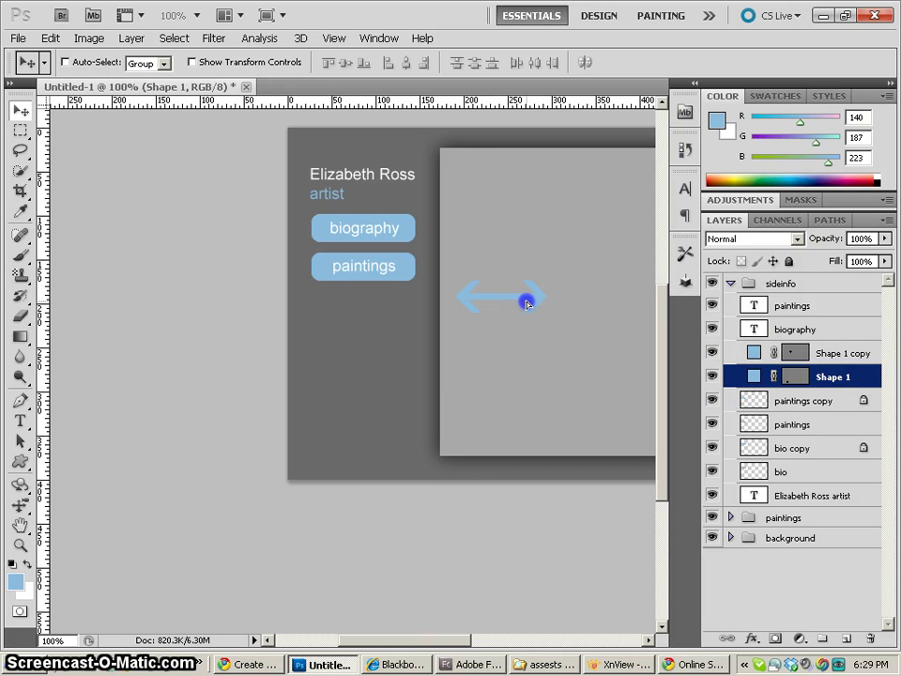
{"action": "scroll", "coordinate": [579, 322], "scroll_direction": "right", "scroll_amount": 8}
{"action": "left_click_drag", "start_coordinate": [178, 312], "coordinate": [475, 303]}
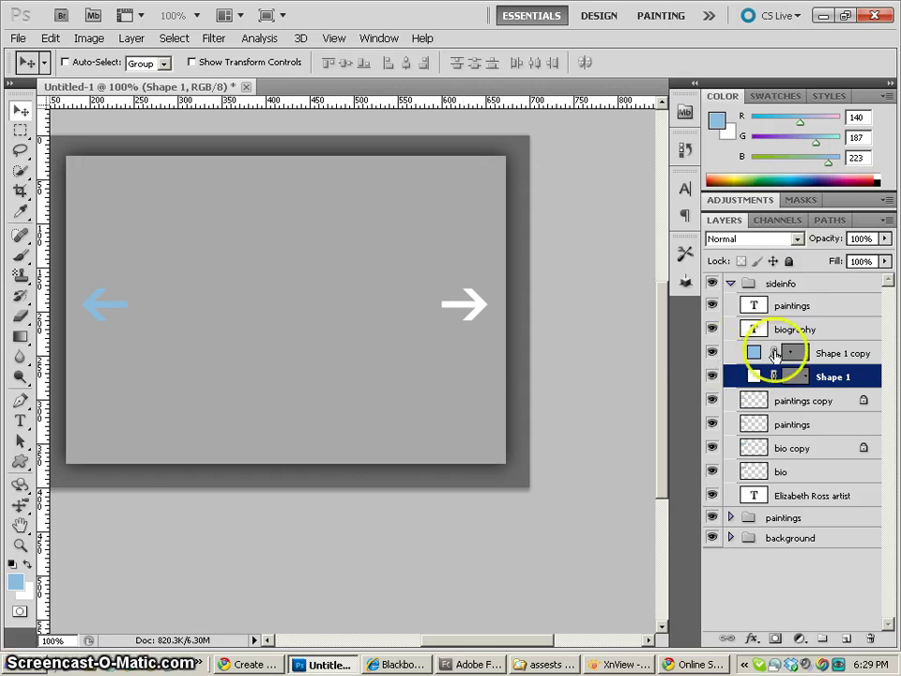
Select both arrow layers and set their opacity to 48%
{"action": "left_click", "coordinate": [756, 354]}
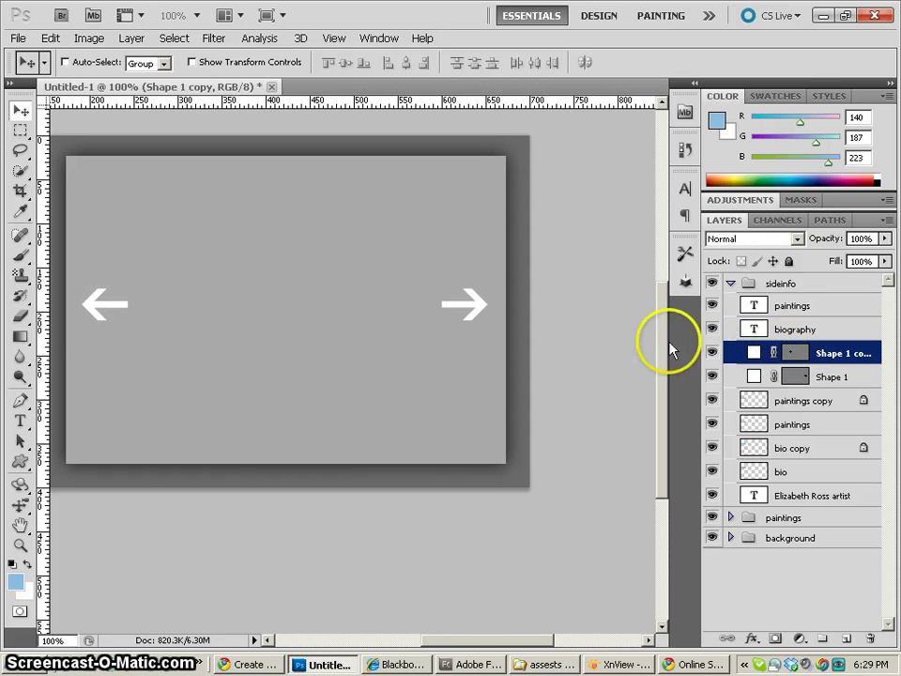
{"action": "left_click", "coordinate": [754, 375], "text": "shift"}
{"action": "left_click", "coordinate": [885, 238]}
{"action": "left_click_drag", "start_coordinate": [882, 255], "coordinate": [873, 255]}
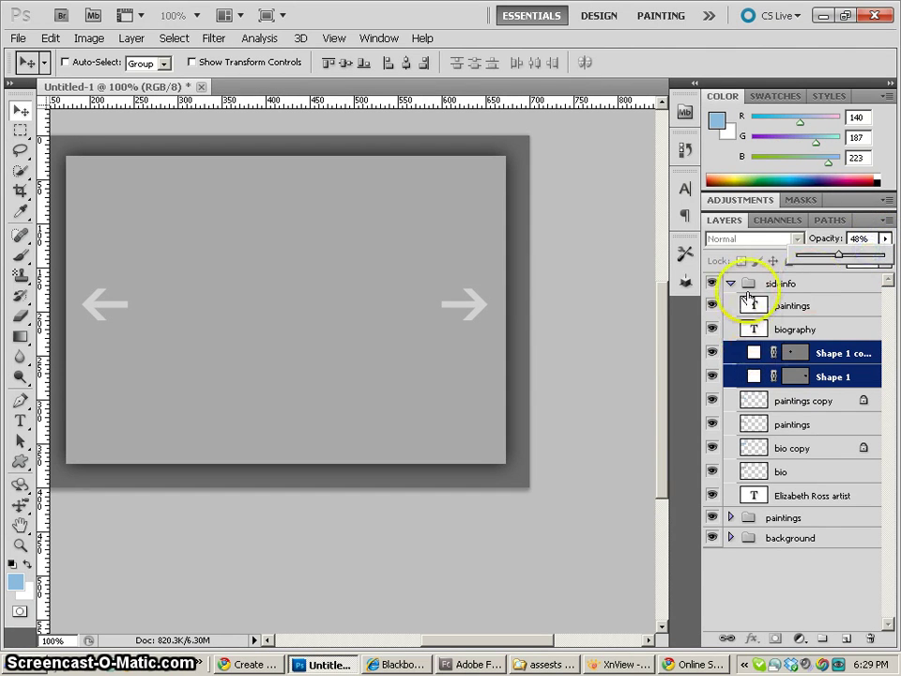
Show painting3 in the paintings group and raise the arrows' opacity to 79%
{"action": "left_click", "coordinate": [731, 518]}
{"action": "left_click", "coordinate": [712, 540]}
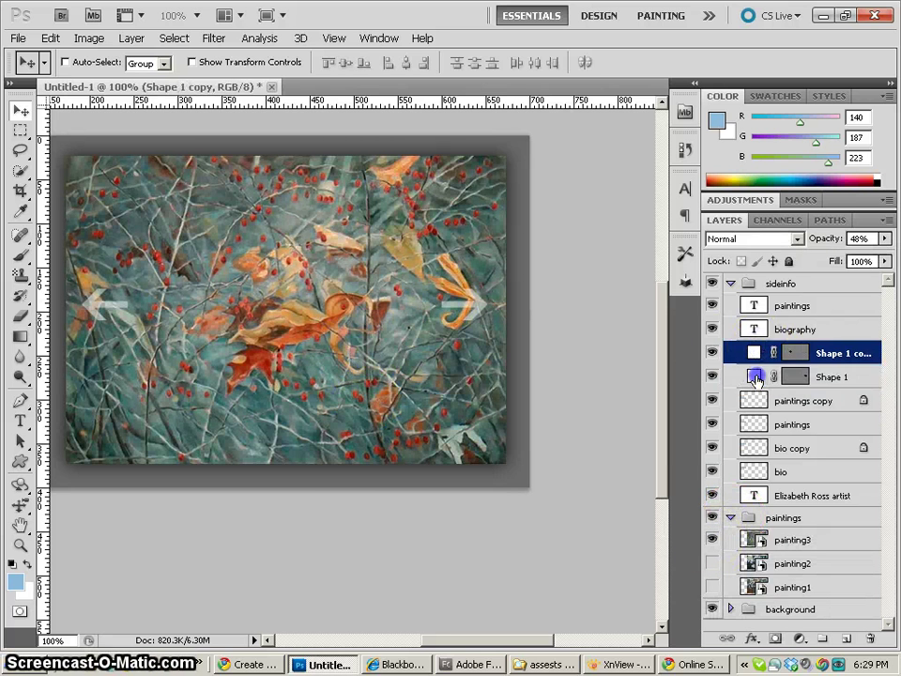
{"action": "left_click", "coordinate": [884, 238]}
{"action": "left_click_drag", "start_coordinate": [847, 261], "coordinate": [841, 264]}
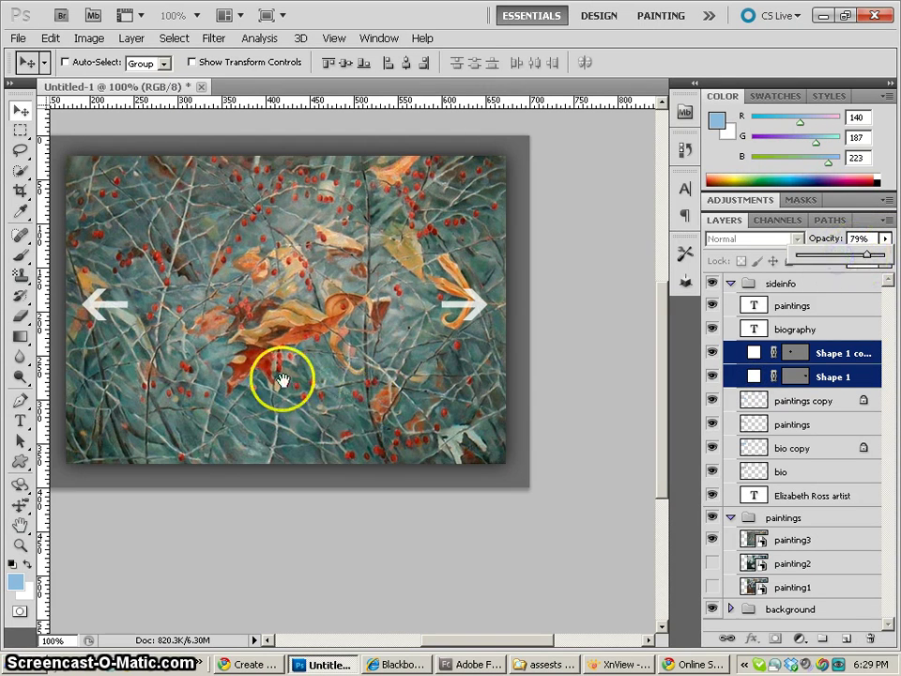
Move both arrows down near the painting's bottom corners
{"action": "left_click_drag", "start_coordinate": [275, 379], "coordinate": [379, 376]}
{"action": "left_click_drag", "start_coordinate": [229, 305], "coordinate": [222, 431]}
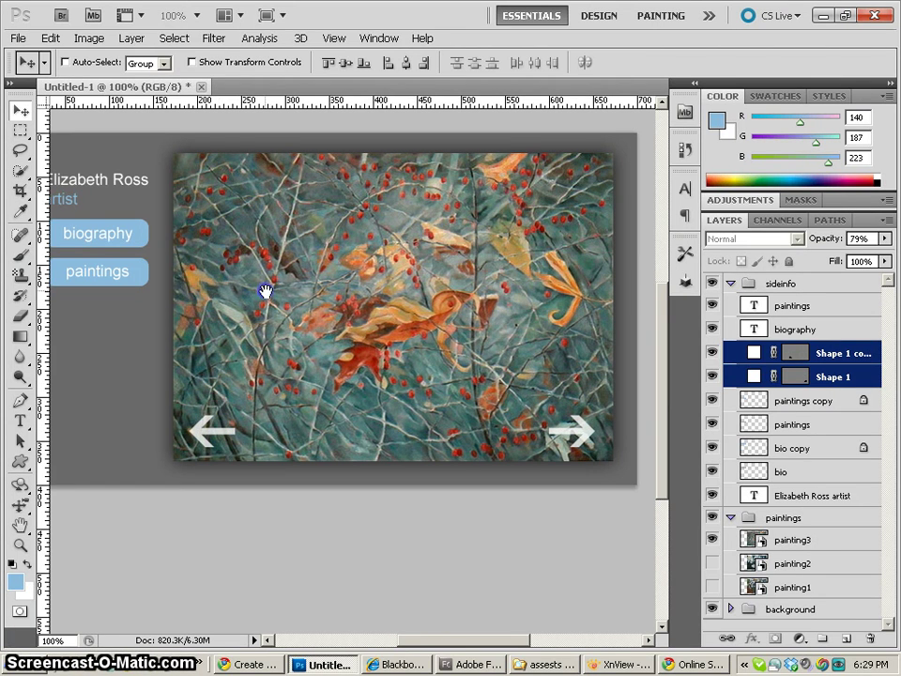
{"action": "mouse_move", "coordinate": [265, 292]}
{"action": "left_mouse_down"}
{"action": "mouse_move", "coordinate": [396, 368]}
{"action": "mouse_move", "coordinate": [296, 350]}
{"action": "left_mouse_up"}
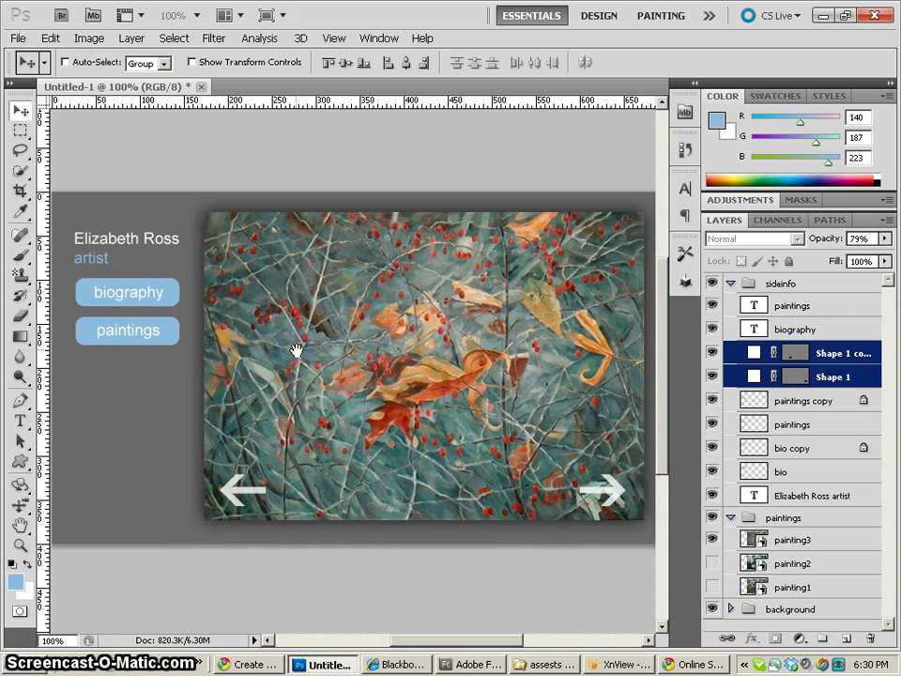